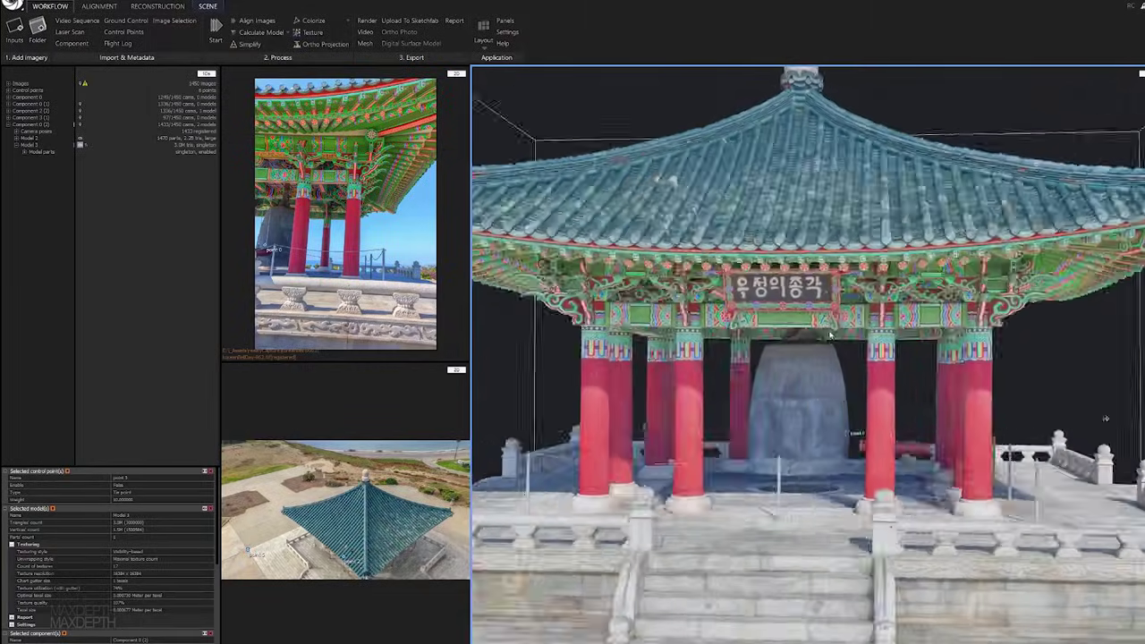
key(alt)
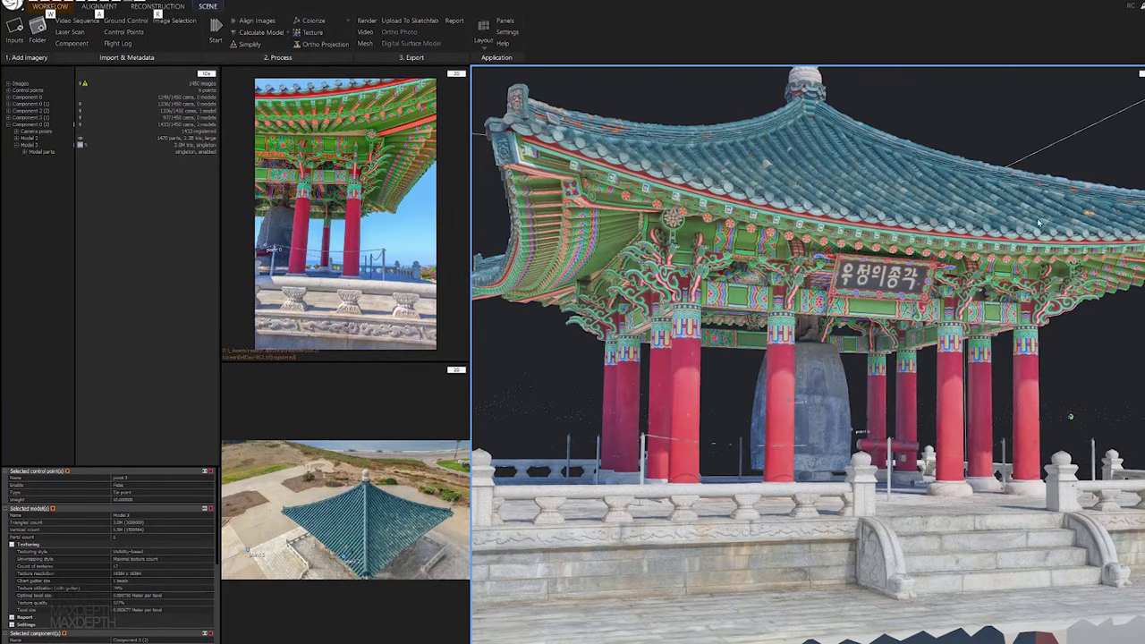
click(209, 6)
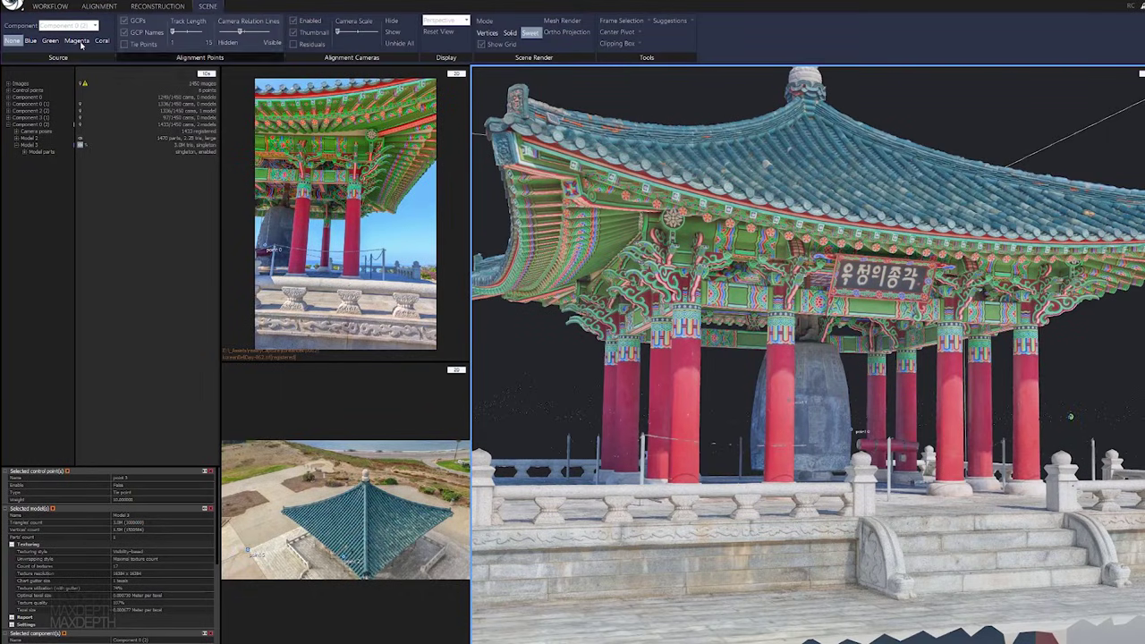
click(49, 7)
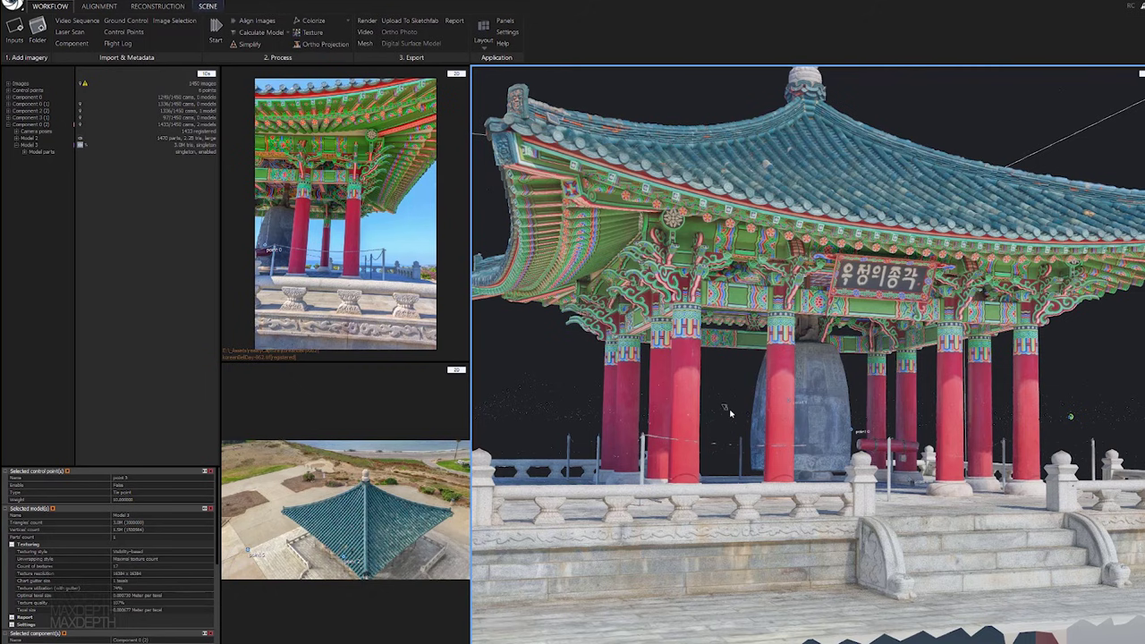
drag(730, 377, 752, 367)
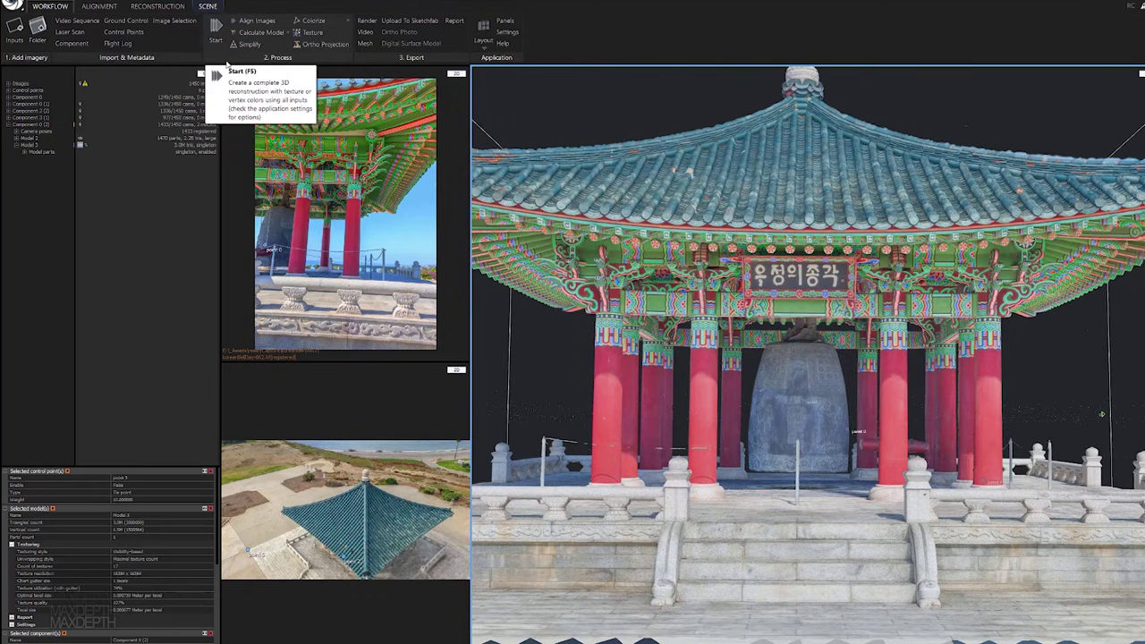
alt+drag(560, 345, 519, 244)
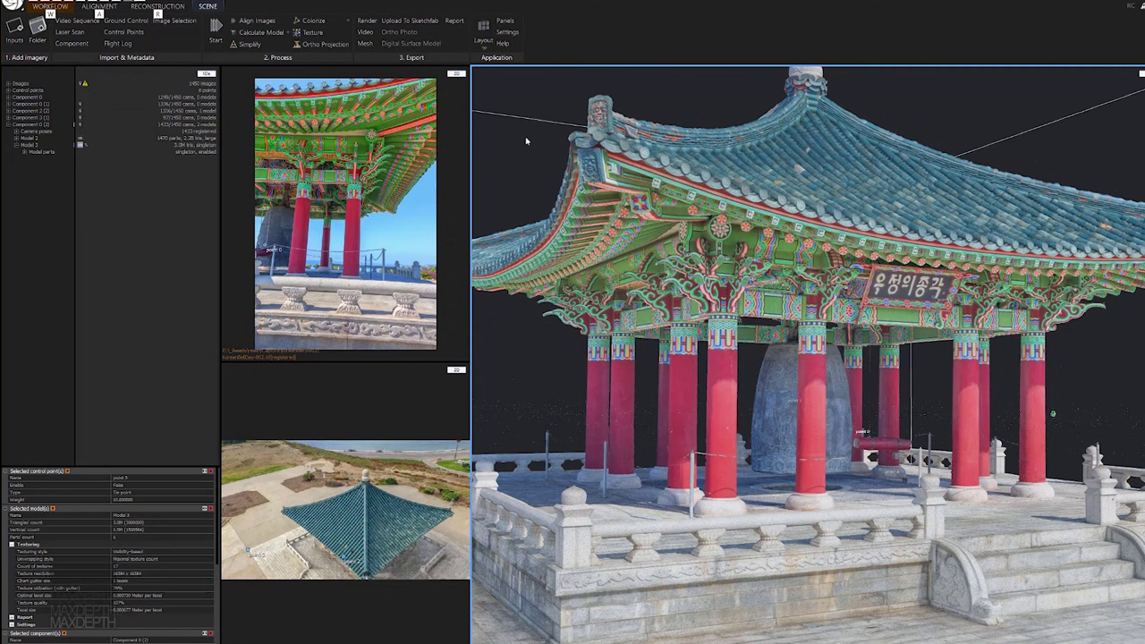
Step: Browse the TIFF source photos in the koreanBell v002 folder through the image import dialog without adding any
click(143, 268)
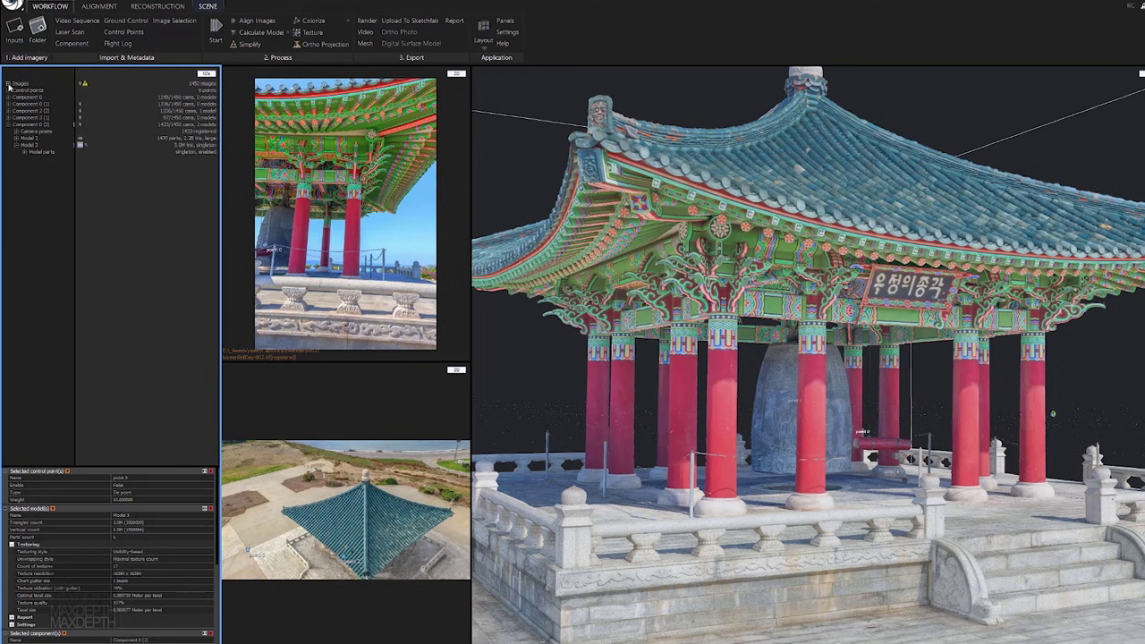
click(8, 84)
click(8, 84)
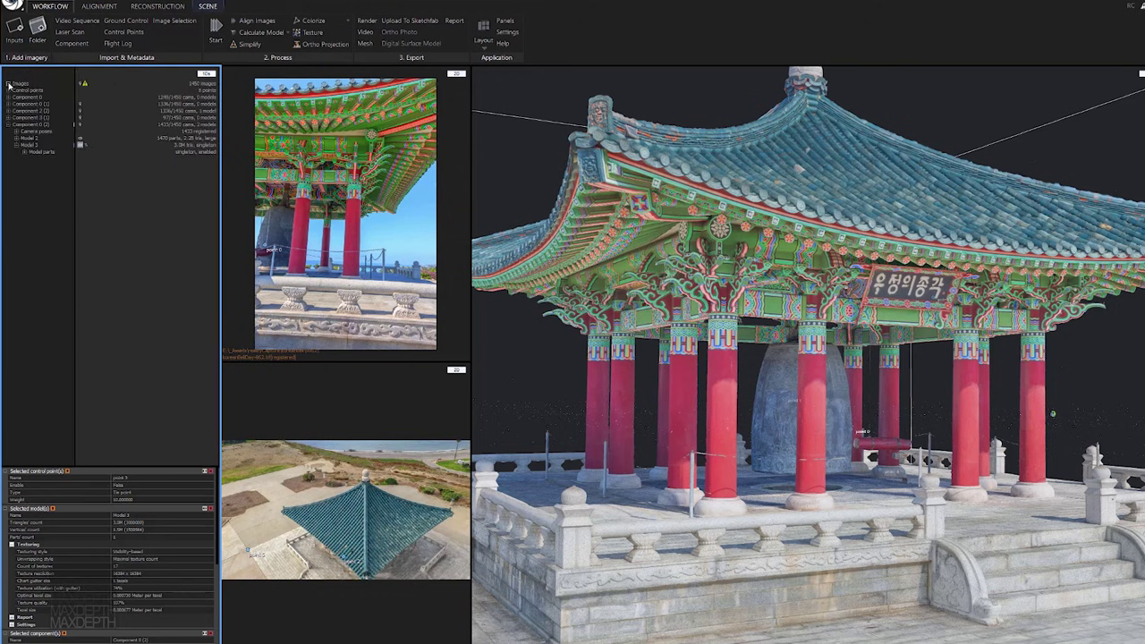
click(13, 32)
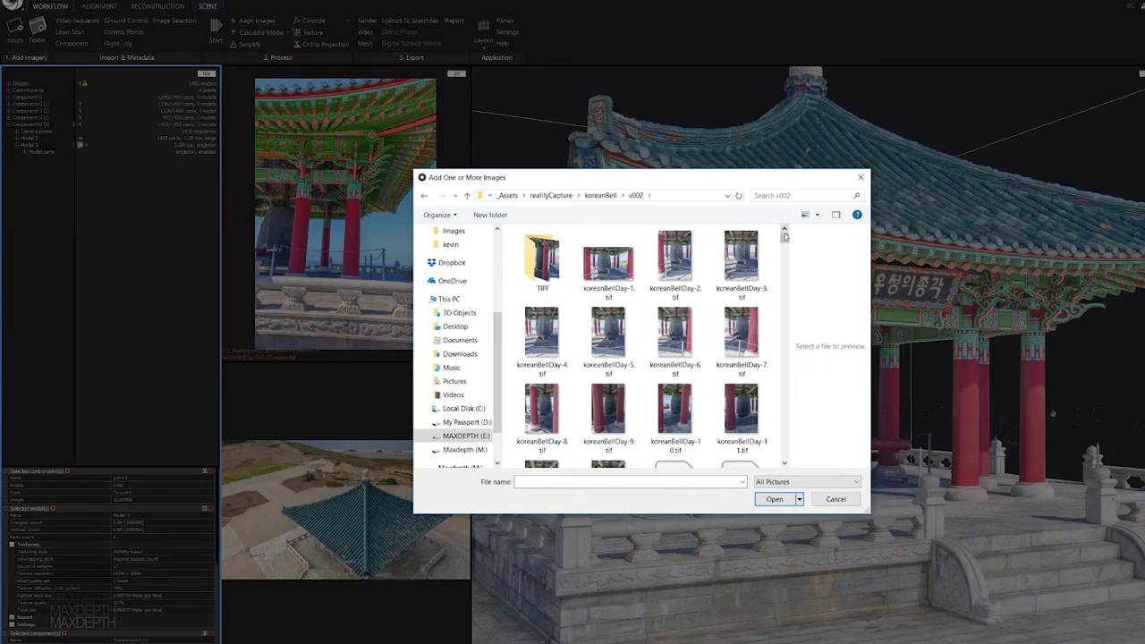
mouse_move(785, 236)
mouse_down()
mouse_move(805, 385)
mouse_move(803, 479)
mouse_move(777, 220)
mouse_up()
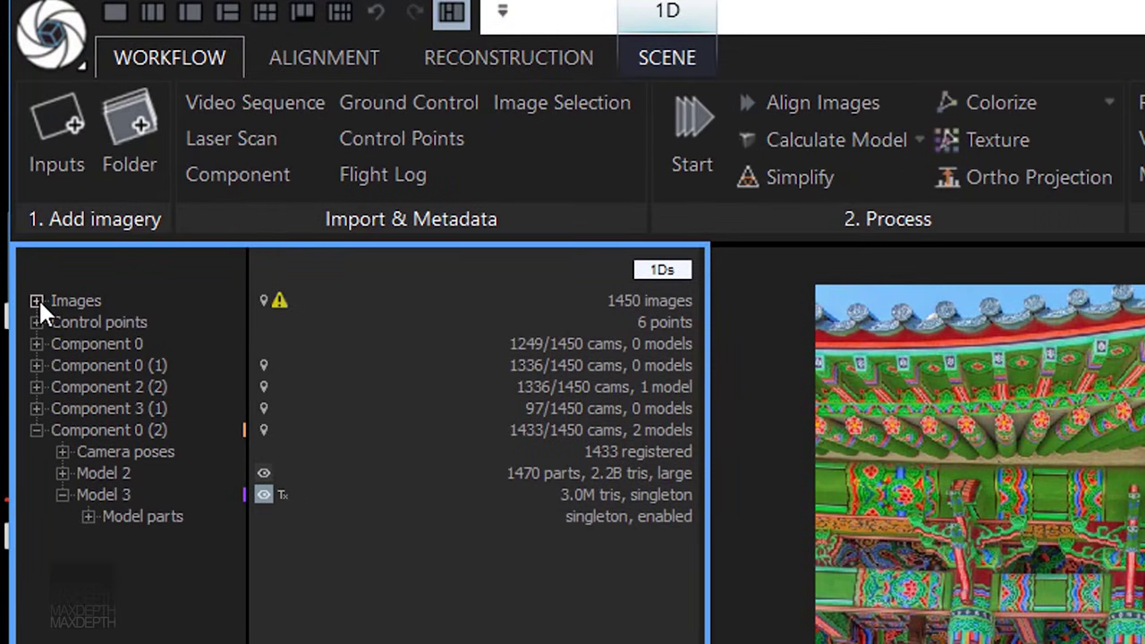
Step: Expand the project's Images list and look through its entries from the koreanBellDay photos to the koreanBellDrone photos
click(36, 300)
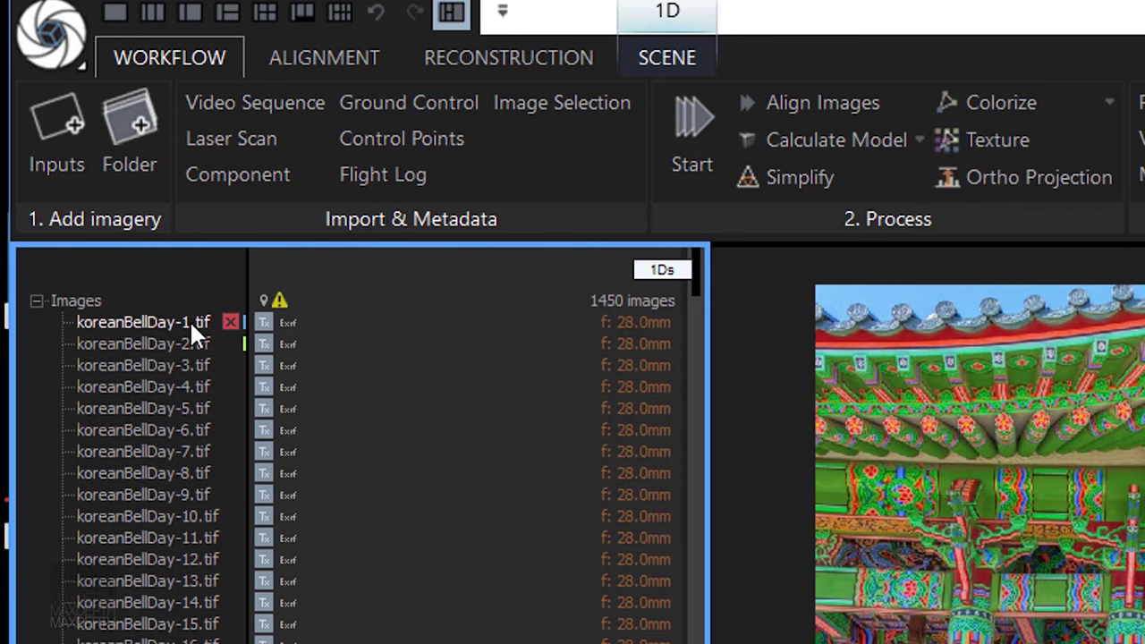
scroll(206, 385, down, 20)
scroll(212, 412, down, 20)
scroll(213, 420, down, 20)
scroll(219, 417, down, 10)
scroll(222, 415, up, 5)
scroll(222, 414, down, 10)
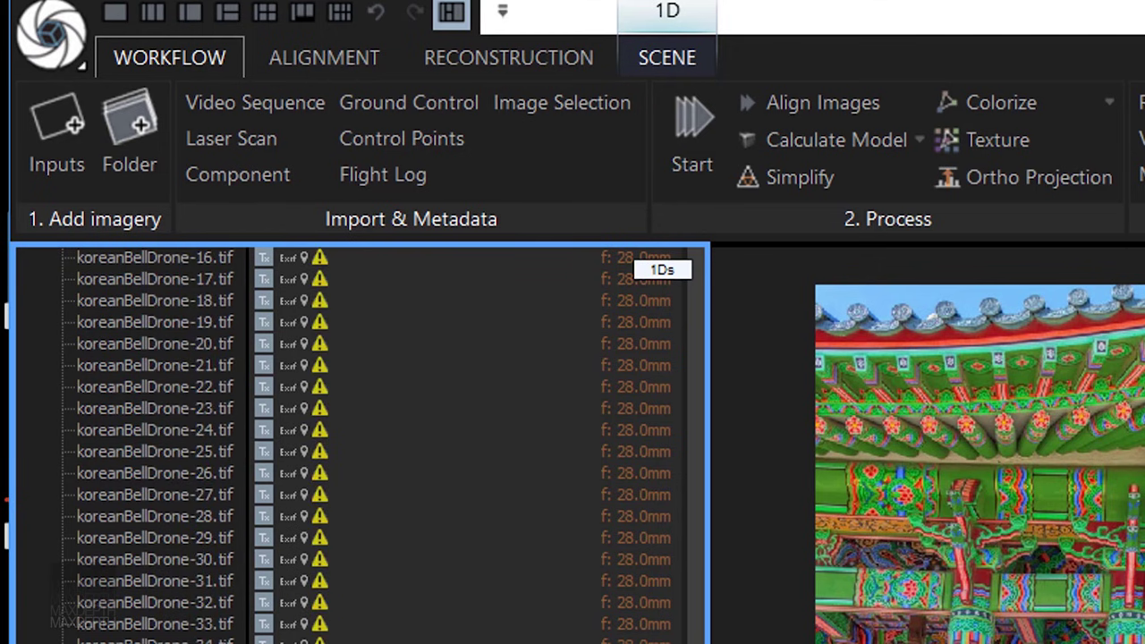
scroll(358, 443, up, 10)
scroll(358, 443, up, 20)
scroll(358, 443, up, 20)
scroll(358, 443, up, 20)
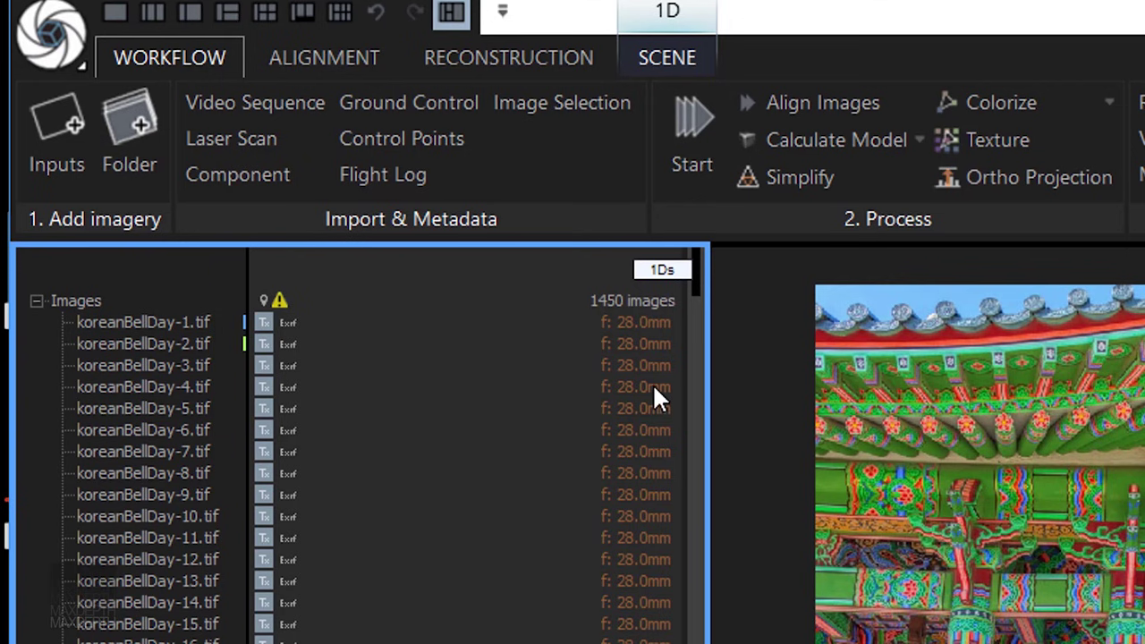
Step: Examine the Exif, location and warning markers of the day, ground and drone images, and collapse the Images list
scroll(559, 474, down, 5)
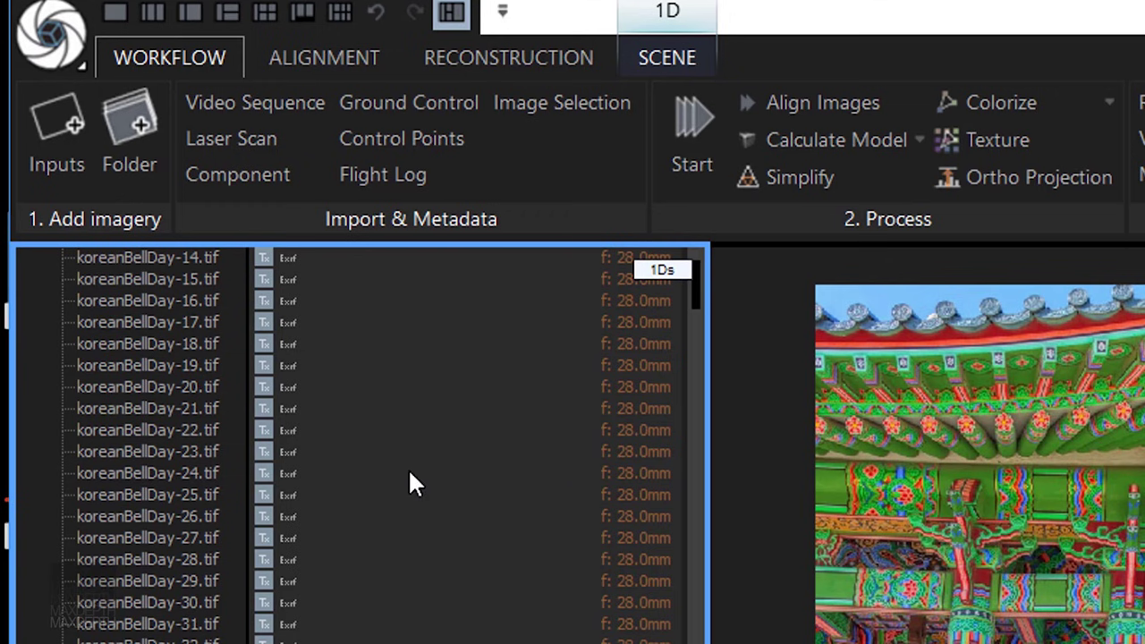
scroll(410, 475, up, 5)
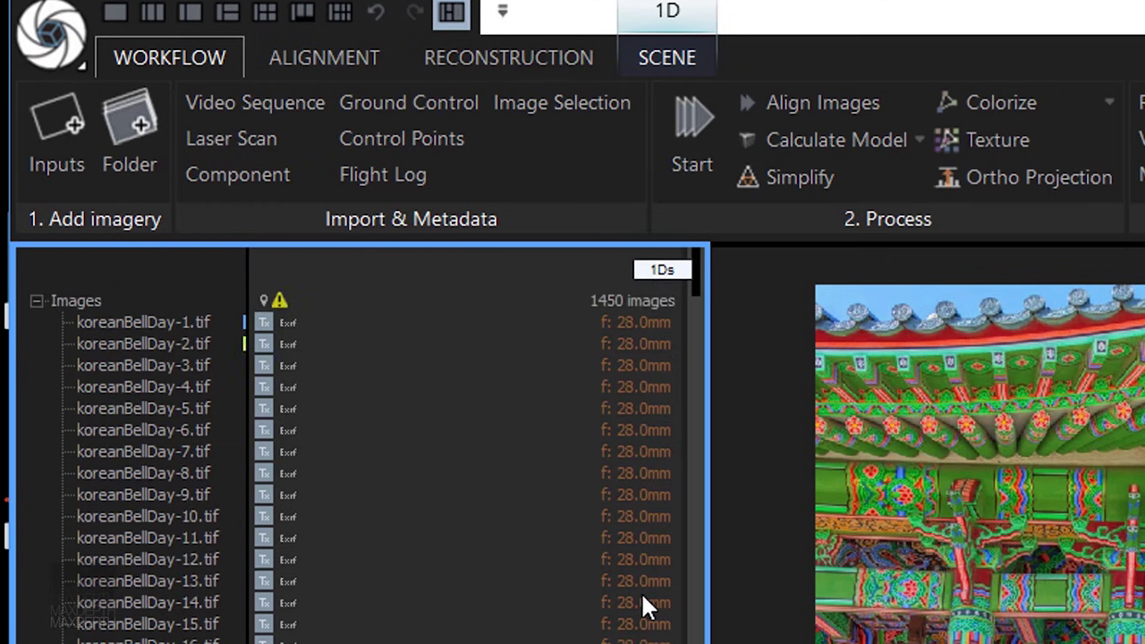
scroll(635, 606, down, 20)
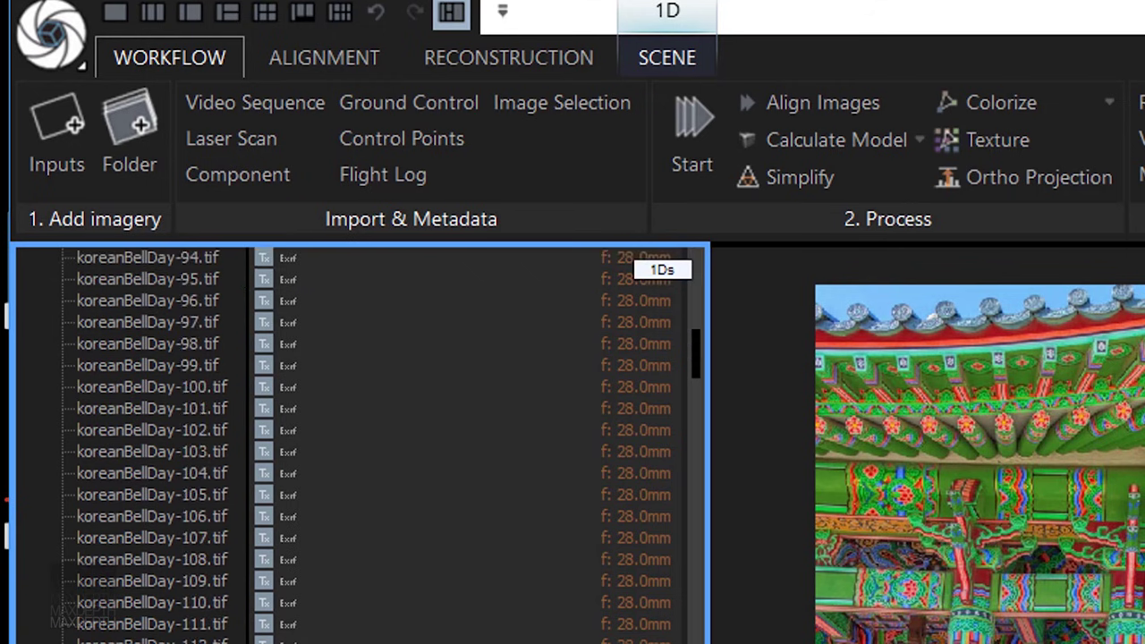
scroll(358, 443, down, 20)
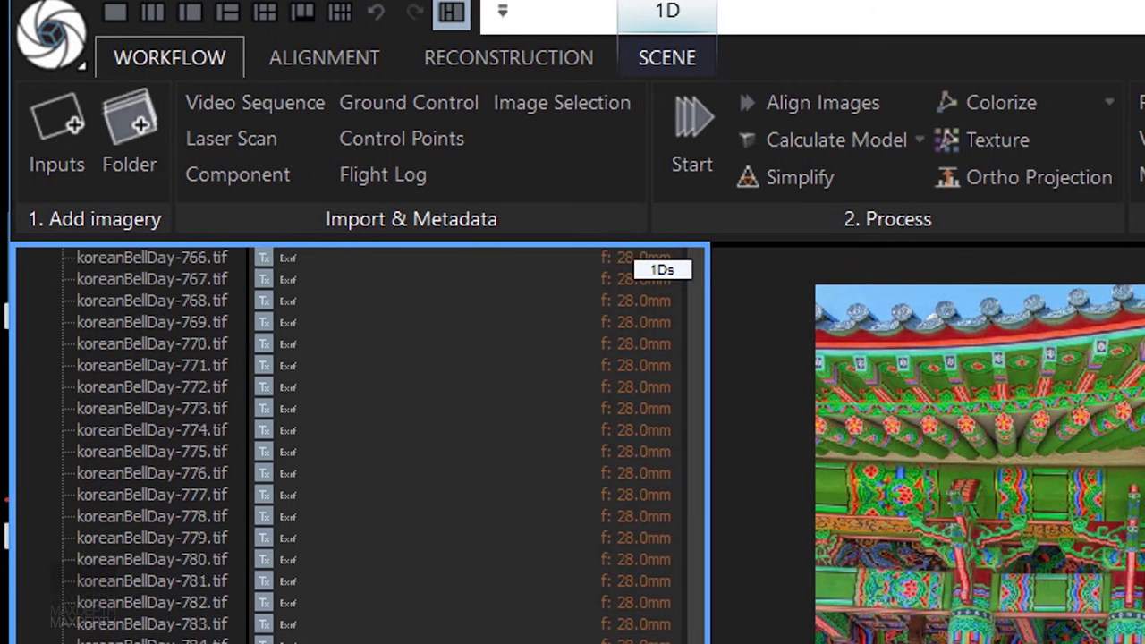
scroll(358, 443, down, 15)
scroll(358, 443, up, 6)
scroll(358, 443, down, 5)
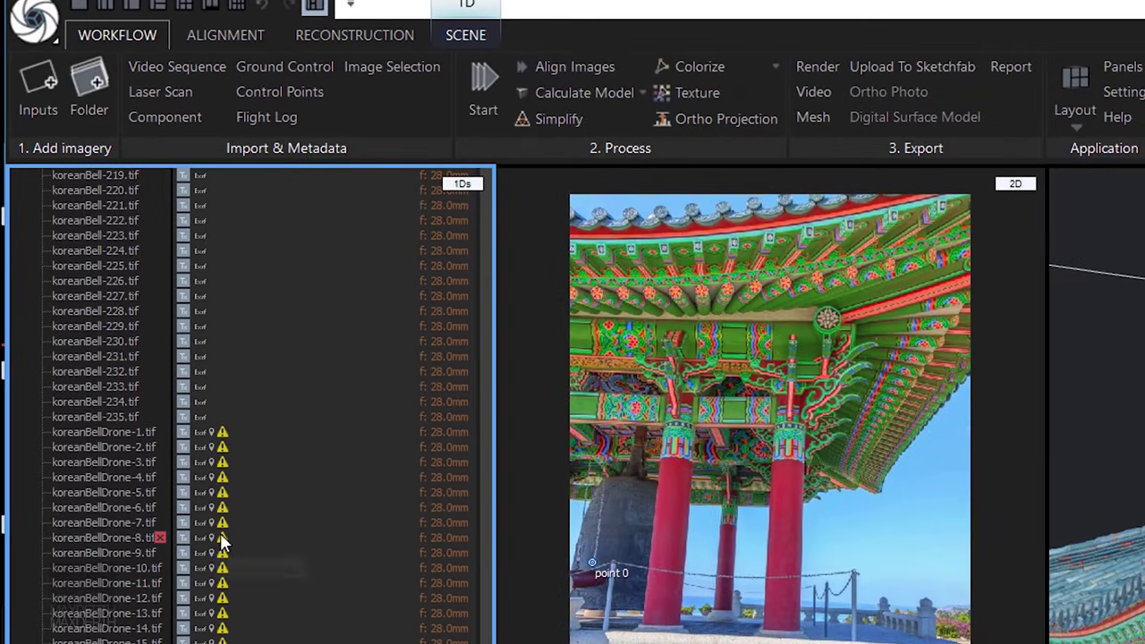
mouse_move(263, 622)
scroll(279, 542, down, 20)
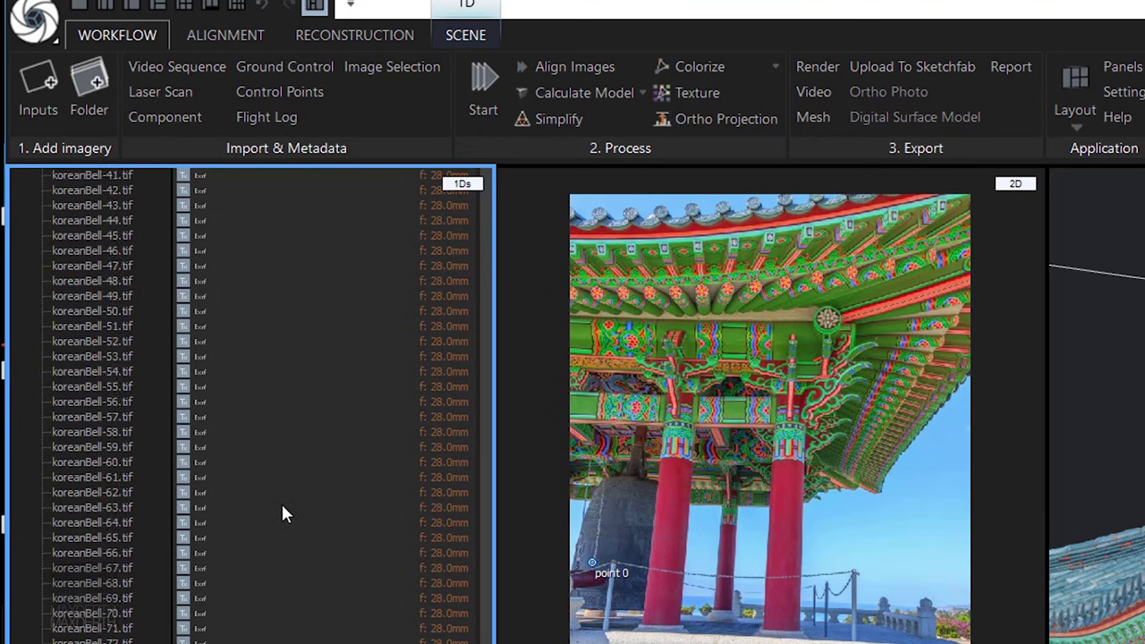
scroll(269, 492, up, 20)
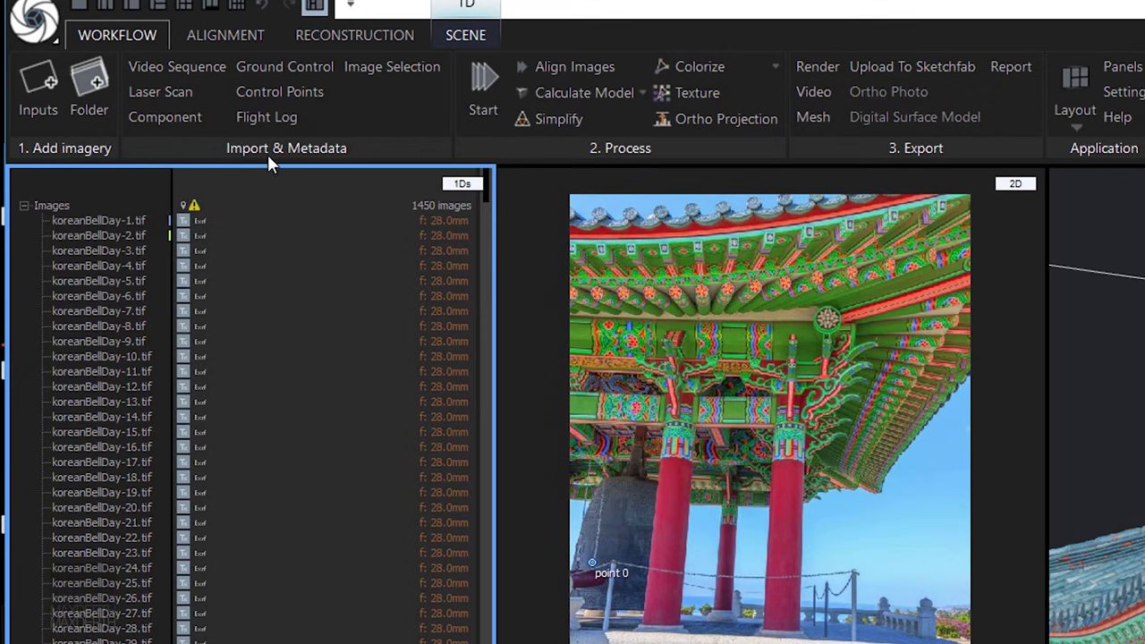
click(232, 35)
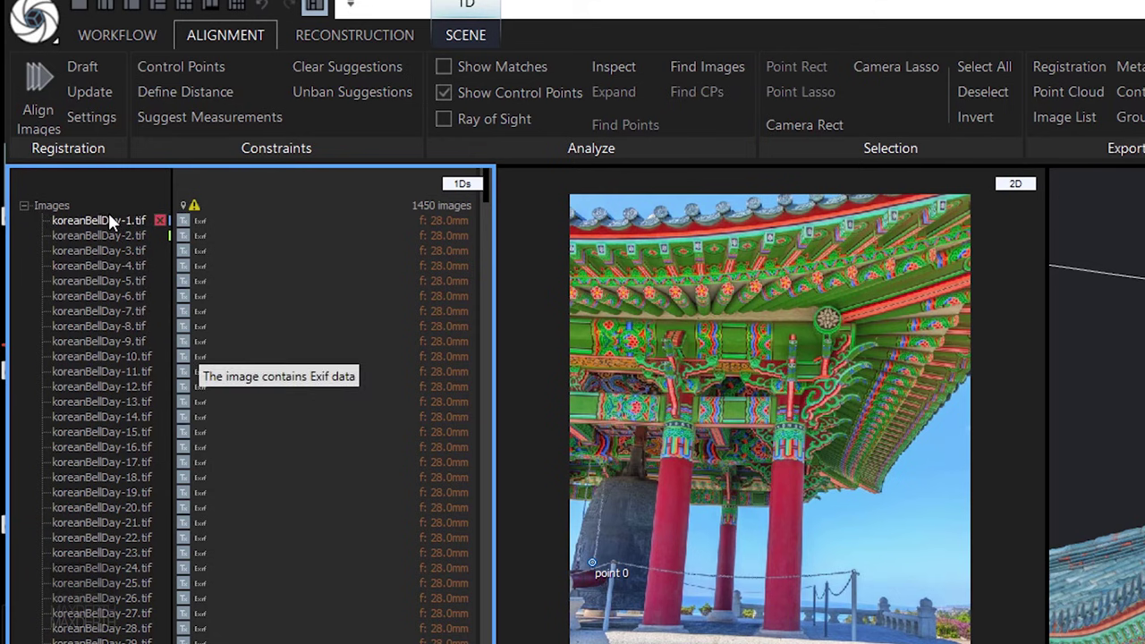
click(24, 205)
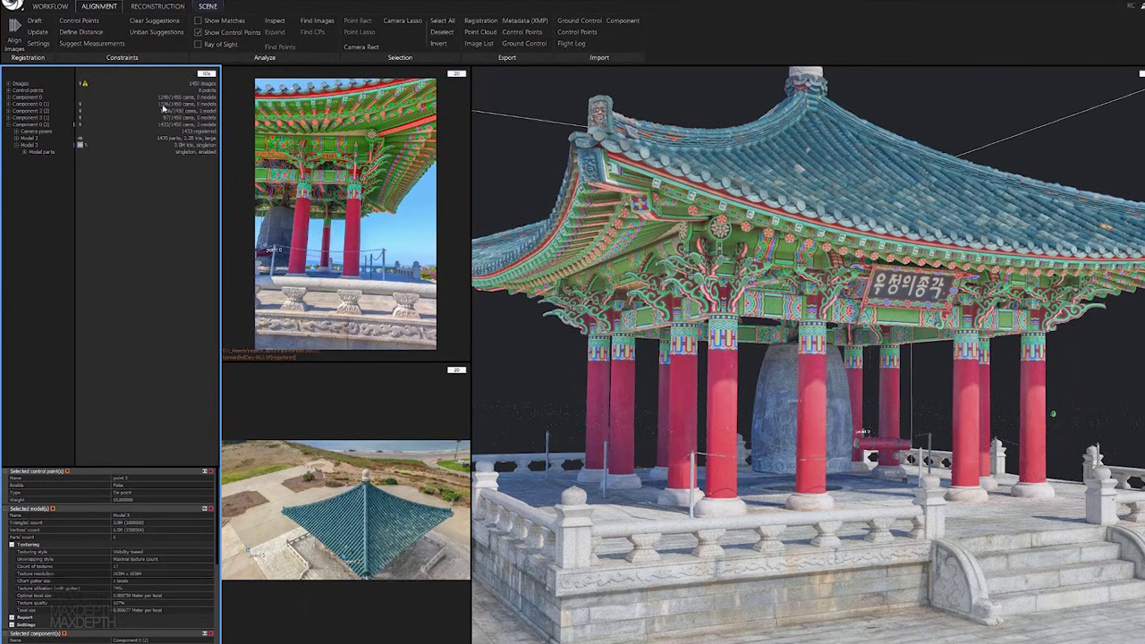
Step: Increase the display scale of the alignment cameras around the whole pavilion model
drag(599, 381, 680, 421)
scroll(655, 384, up, 3)
scroll(652, 384, down, 5)
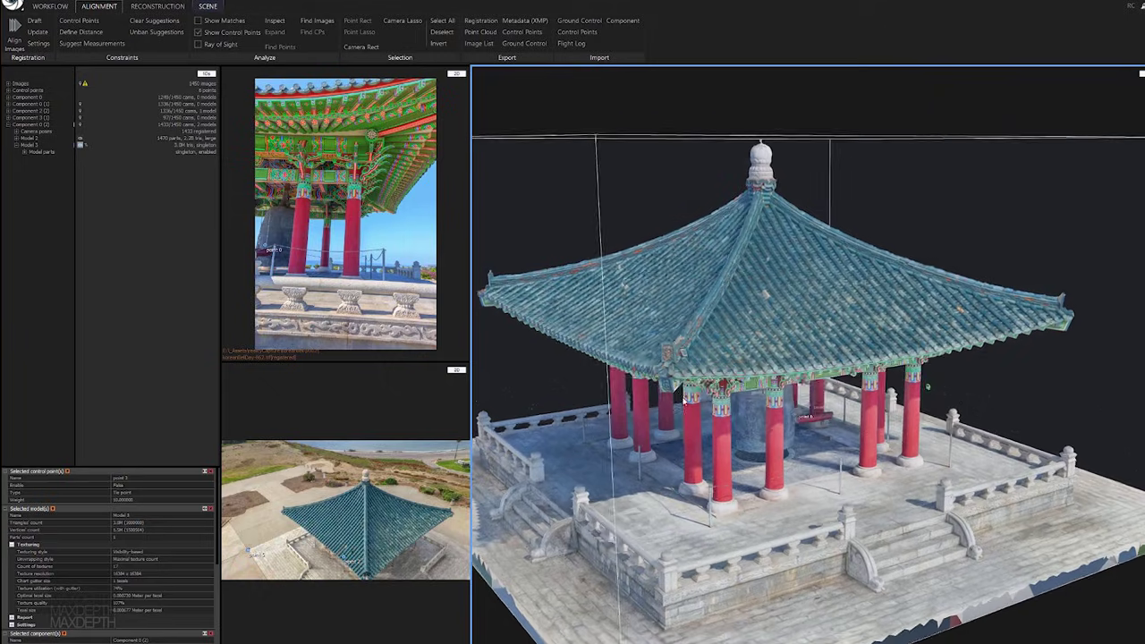
scroll(680, 394, down, 5)
key(alt)
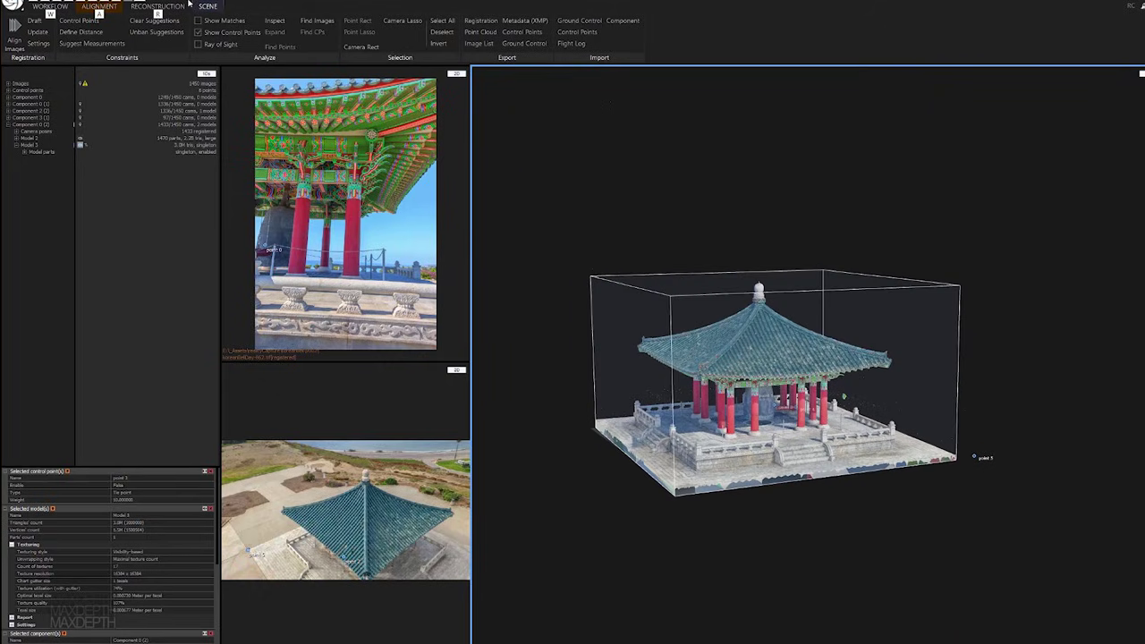
click(205, 5)
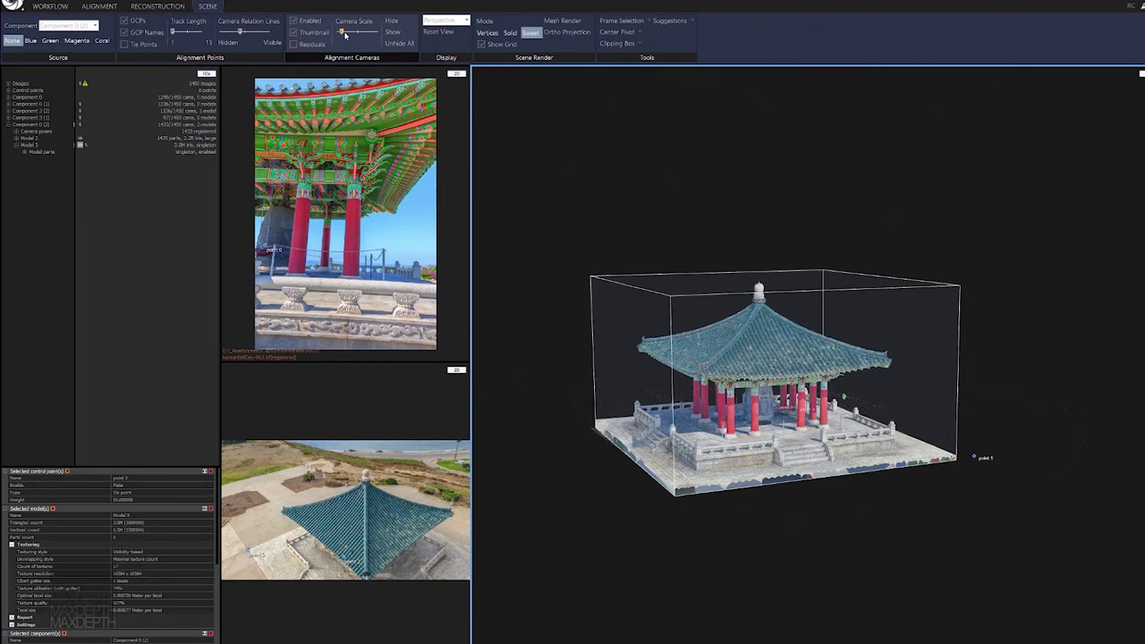
drag(354, 34, 368, 33)
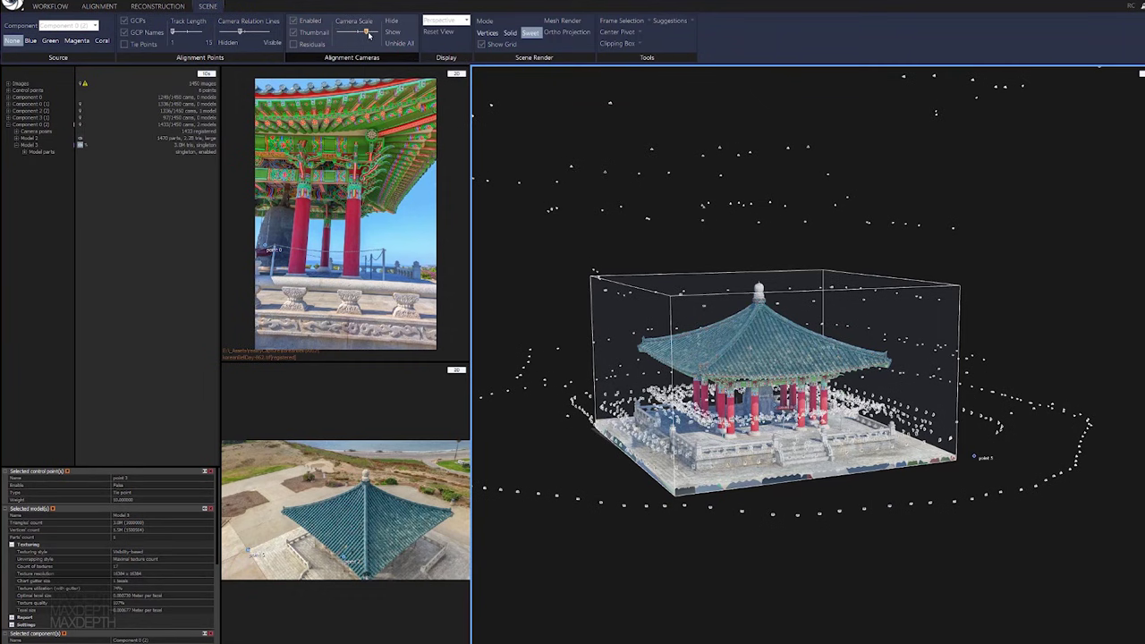
Step: Examine the distribution of the aligned camera positions above and around the pavilion from several angles
drag(669, 240, 561, 405)
scroll(561, 403, down, 4)
scroll(561, 403, up, 12)
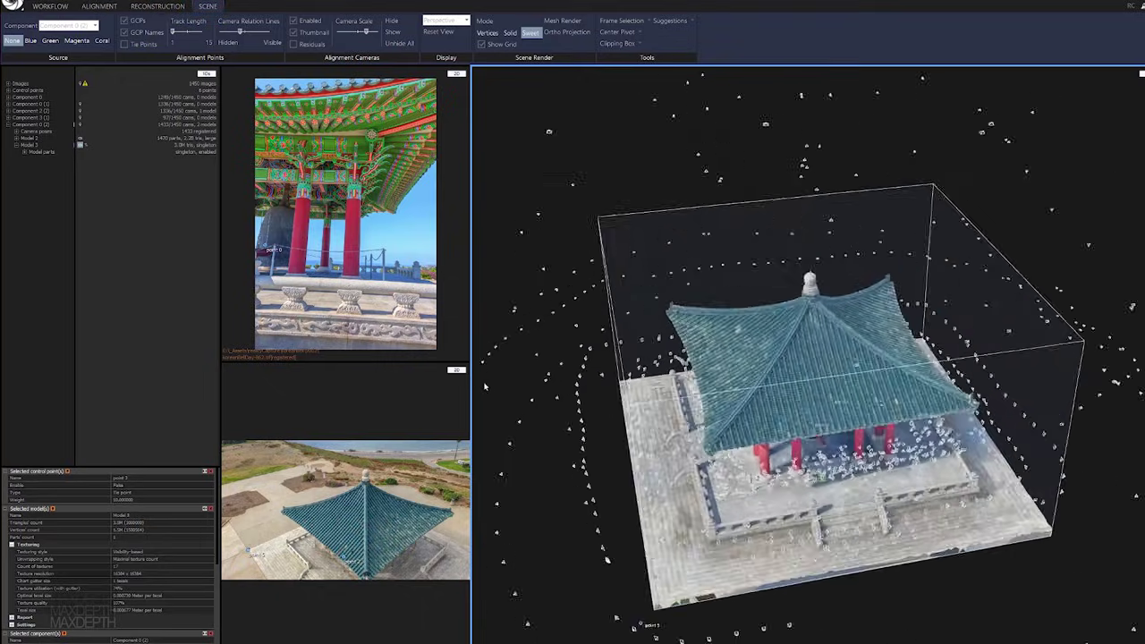
drag(537, 368, 665, 315)
scroll(575, 314, down, 5)
drag(576, 314, 510, 375)
scroll(773, 331, up, 4)
scroll(773, 331, down, 7)
drag(773, 331, 558, 336)
scroll(613, 351, down, 3)
scroll(605, 353, up, 4)
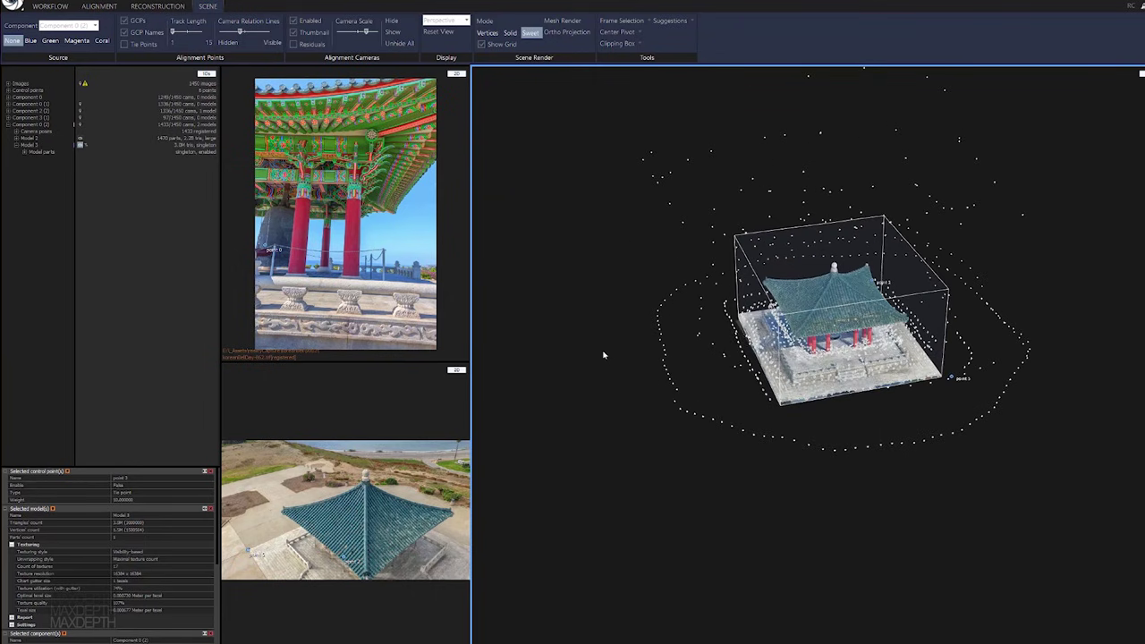
drag(753, 343, 732, 341)
middle_drag(732, 343, 631, 358)
scroll(639, 360, down, 2)
scroll(638, 353, up, 5)
drag(602, 350, 525, 352)
key(alt)
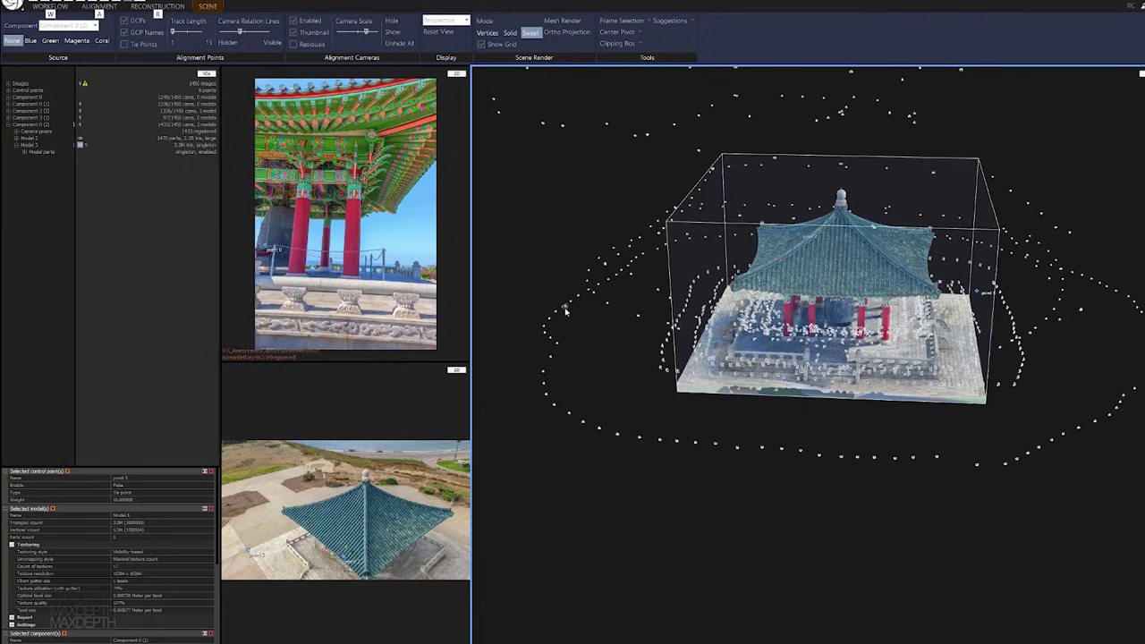
Step: Inspect the outer and inner camera rings around the pavilion's stone base, including close-ups of individual cameras near its corners
drag(955, 476, 1124, 385)
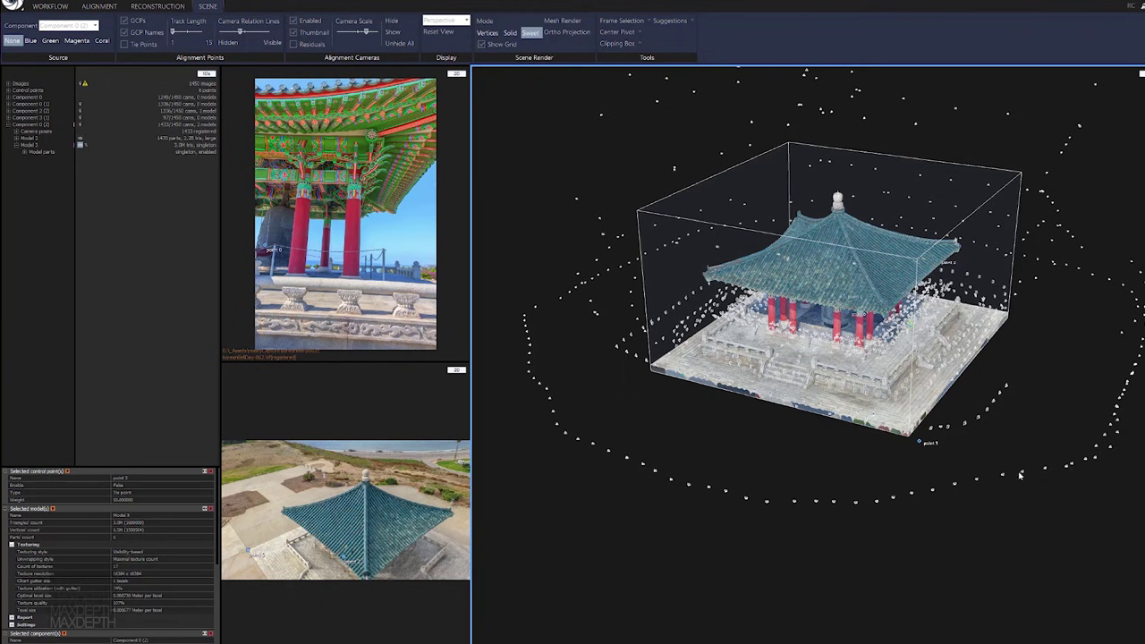
drag(859, 501, 862, 486)
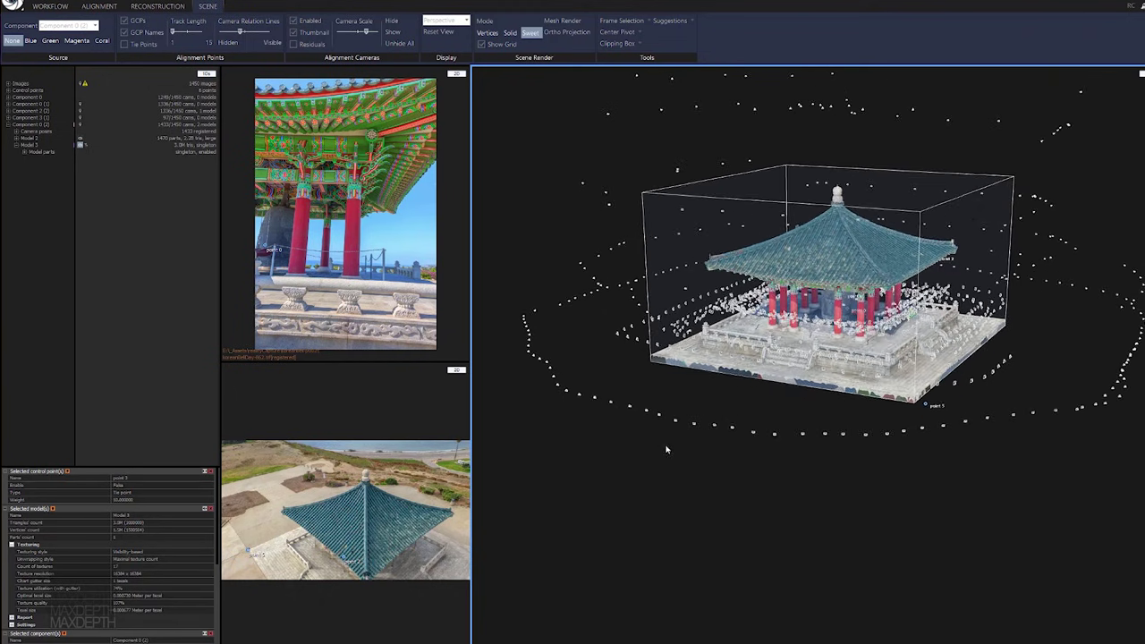
scroll(673, 455, down, 1)
scroll(680, 458, up, 5)
drag(617, 460, 965, 450)
scroll(859, 431, down, 3)
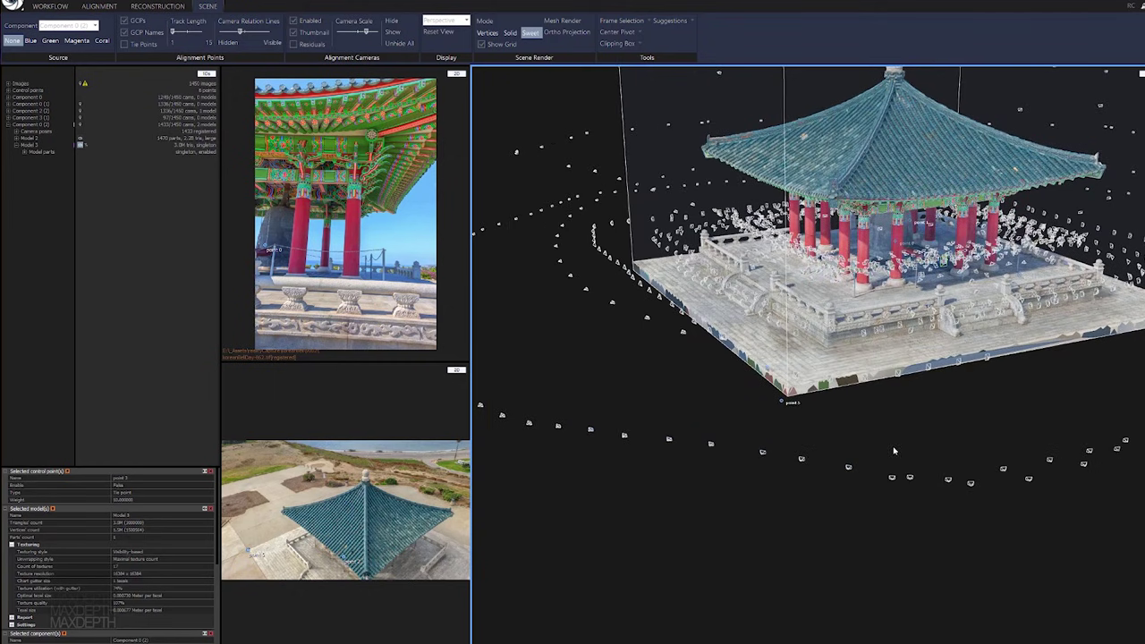
drag(914, 459, 887, 458)
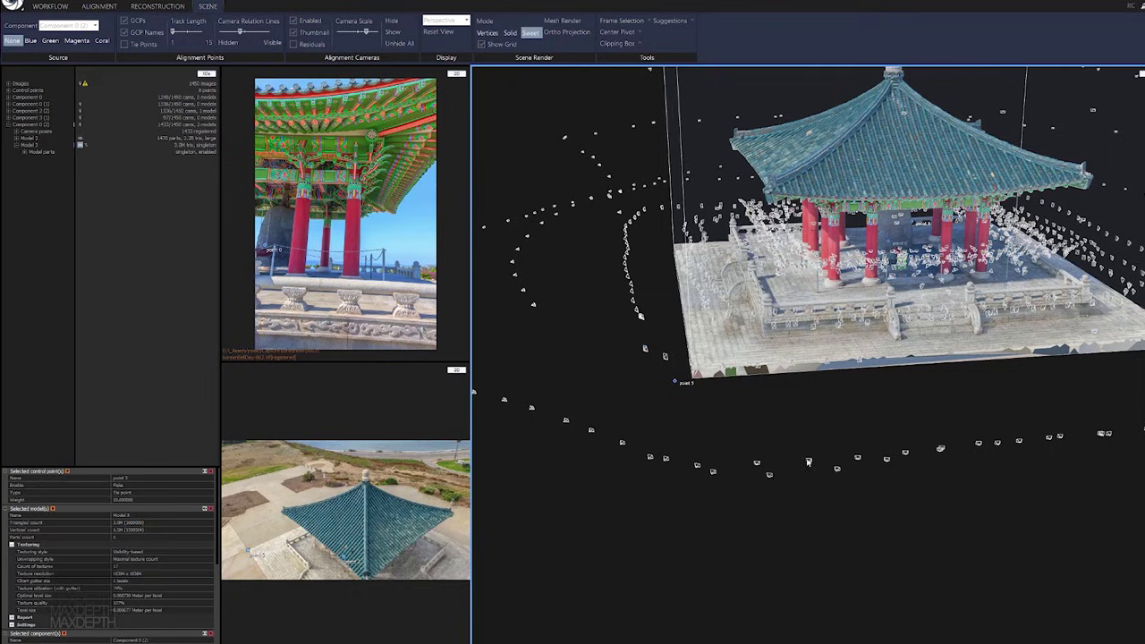
drag(963, 434, 873, 427)
scroll(564, 317, down, 4)
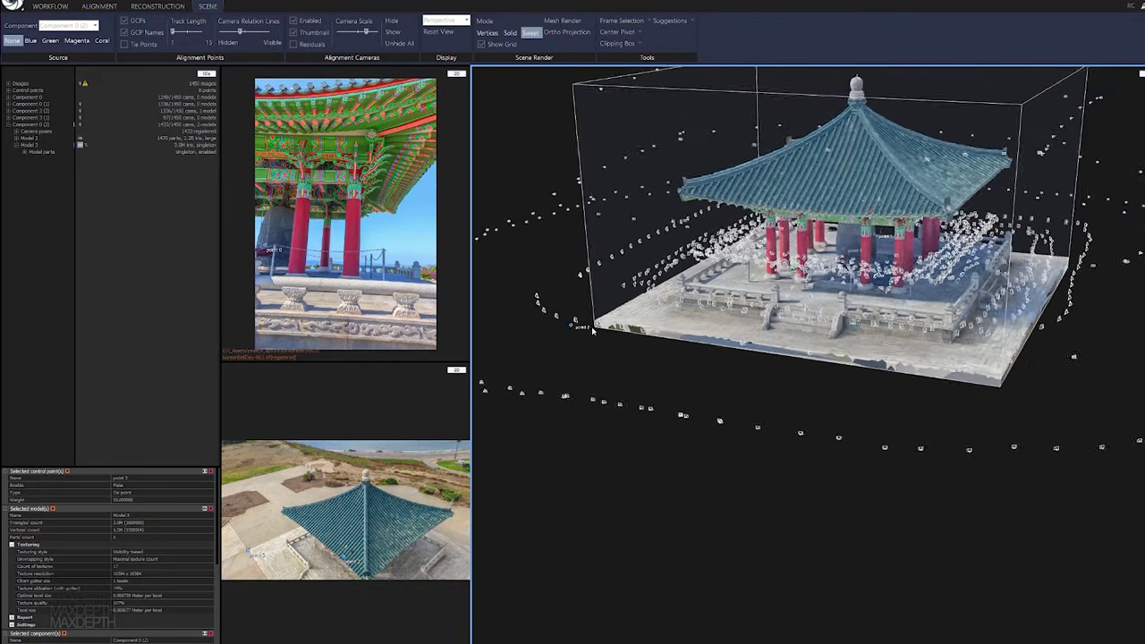
scroll(677, 336, up, 8)
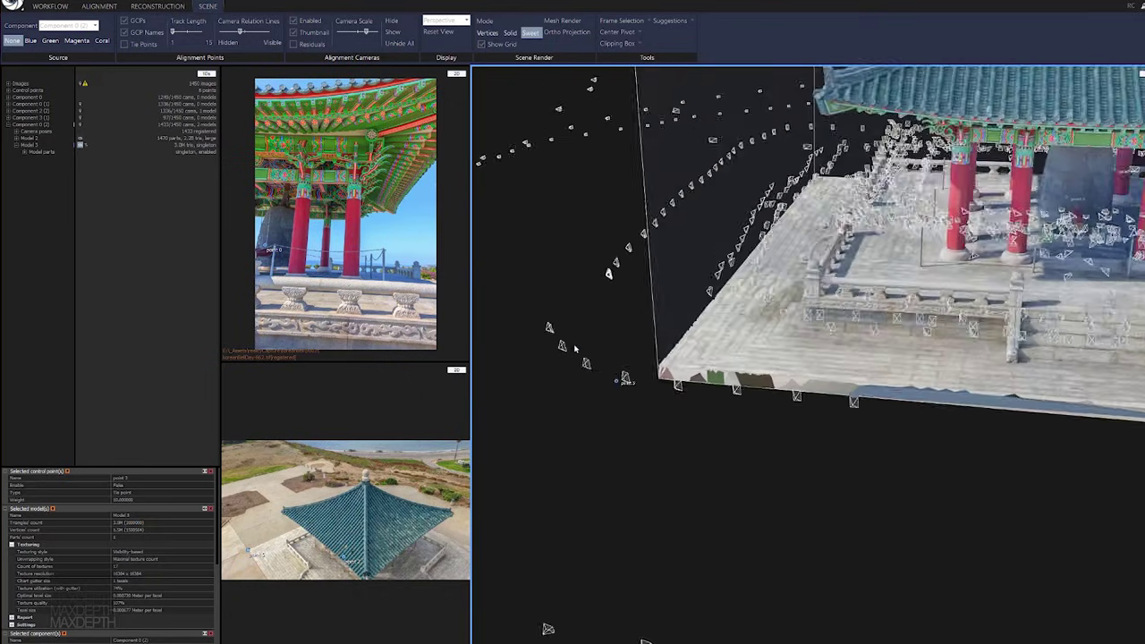
drag(626, 349, 818, 319)
scroll(818, 319, up, 1)
scroll(954, 320, down, 4)
drag(962, 331, 767, 438)
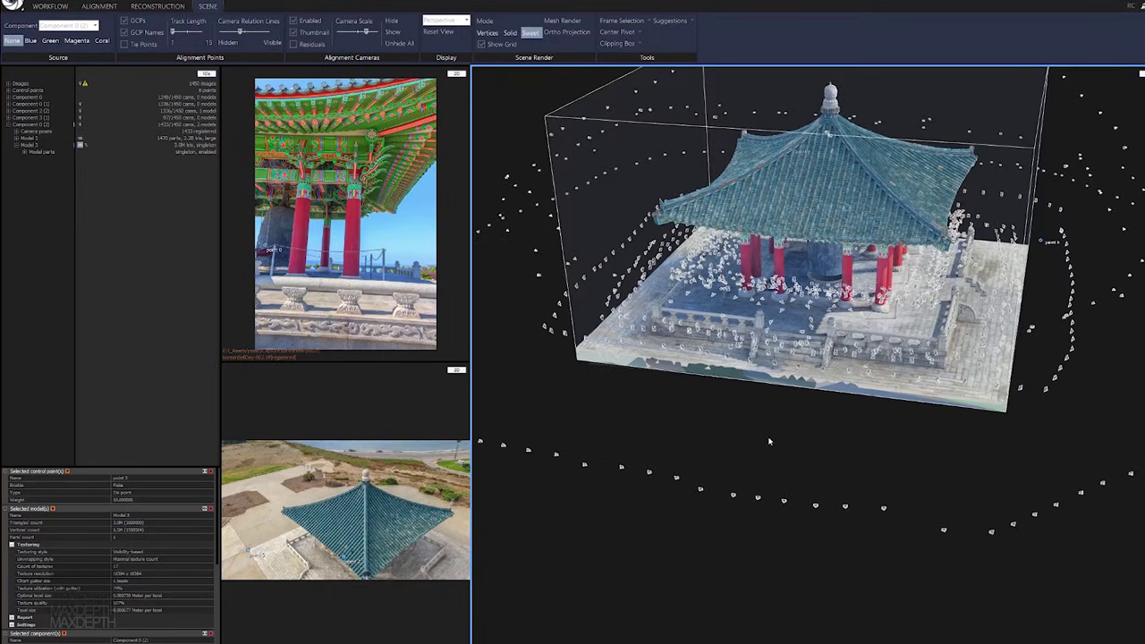
Step: Examine the camera coverage from the whole pavilion down to the stone platform's railing corner beside the steps
scroll(1086, 415, up, 1)
scroll(1087, 415, down, 4)
key(alt)
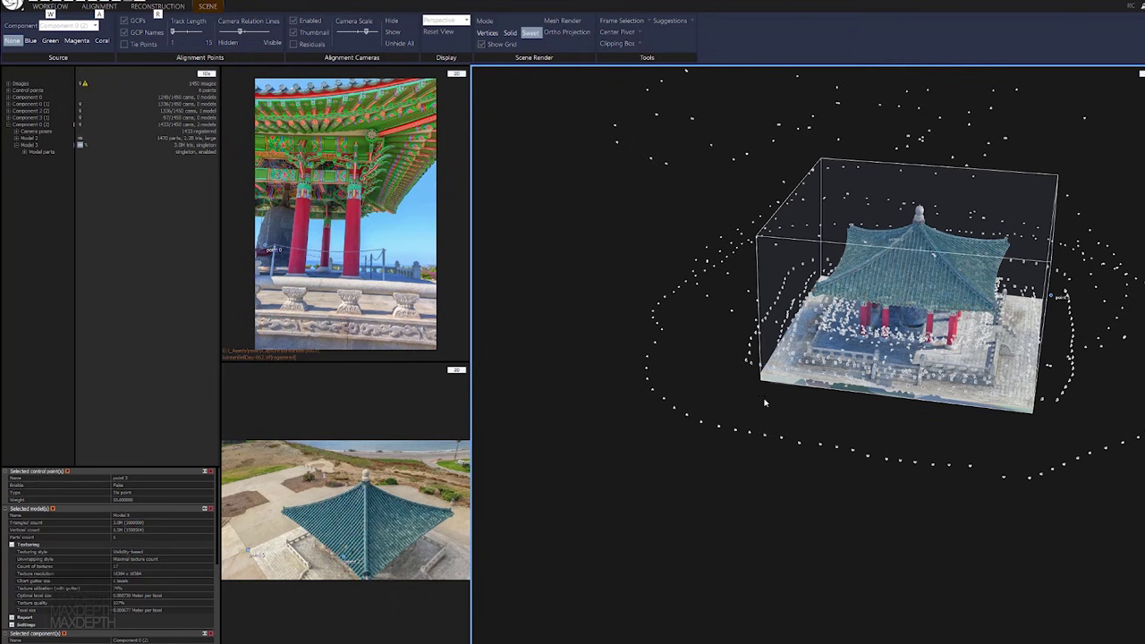
key(alt)
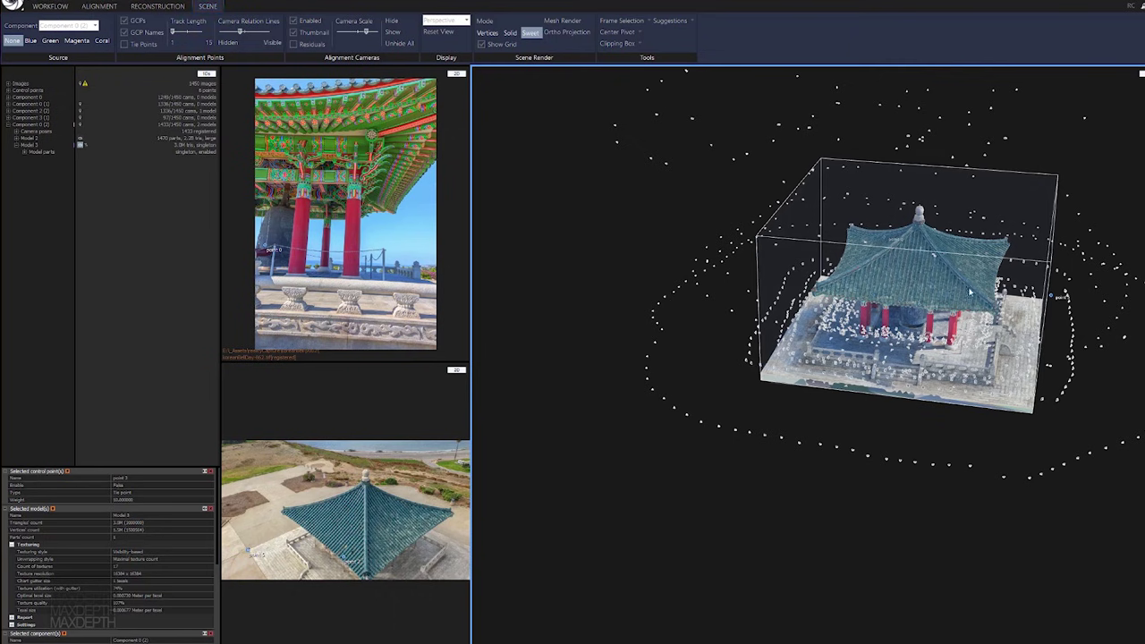
scroll(806, 403, up, 10)
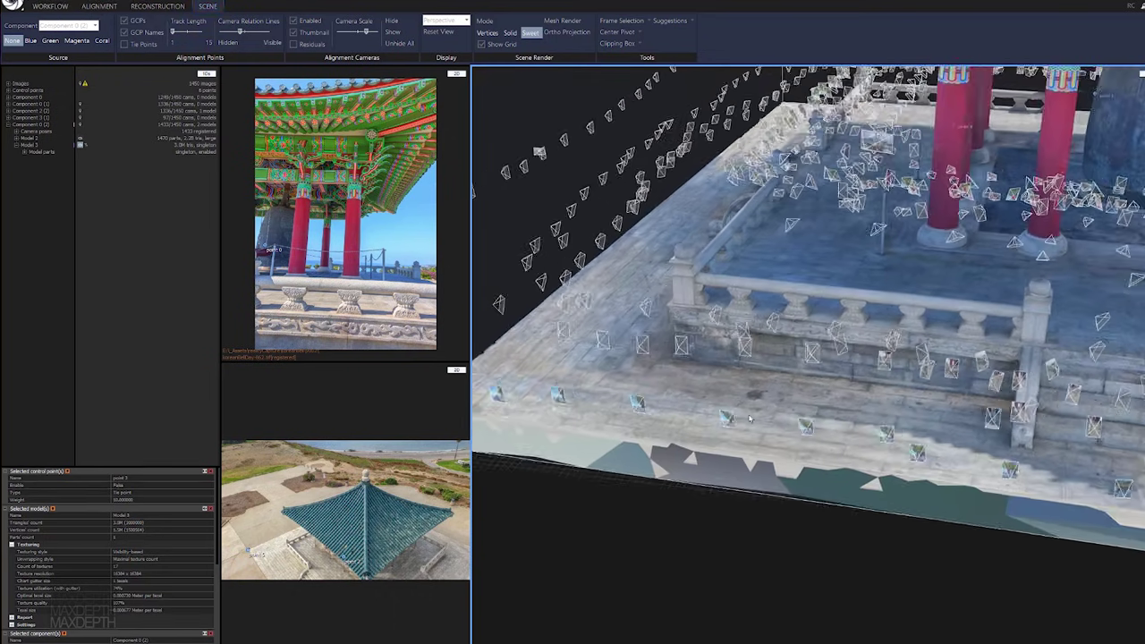
drag(750, 419, 961, 269)
drag(1031, 241, 782, 409)
scroll(725, 407, up, 10)
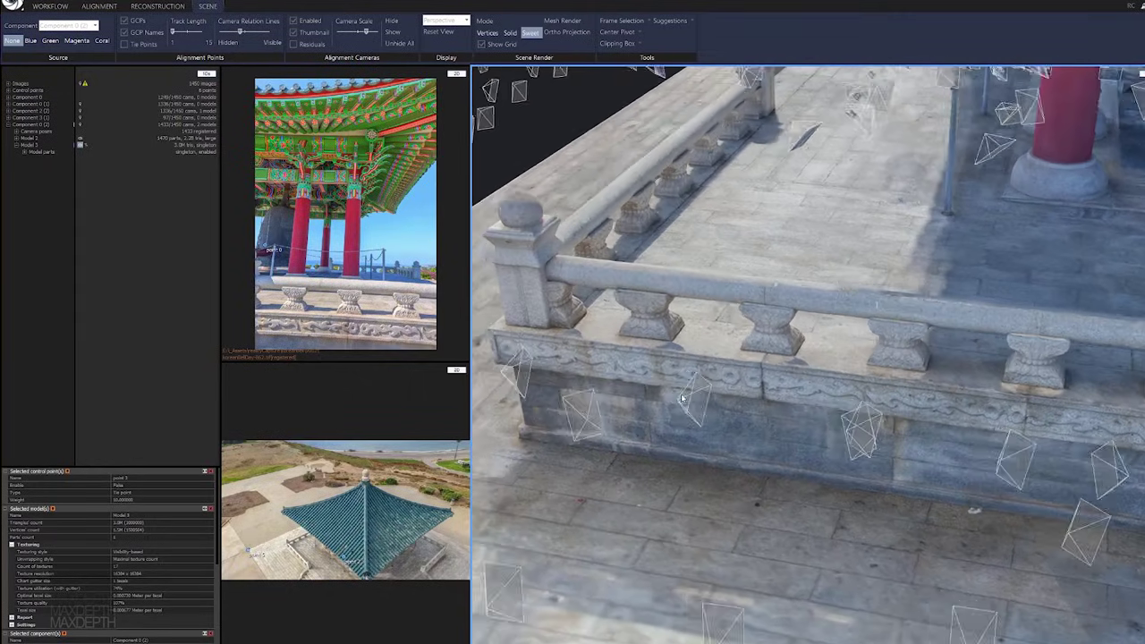
drag(683, 399, 702, 417)
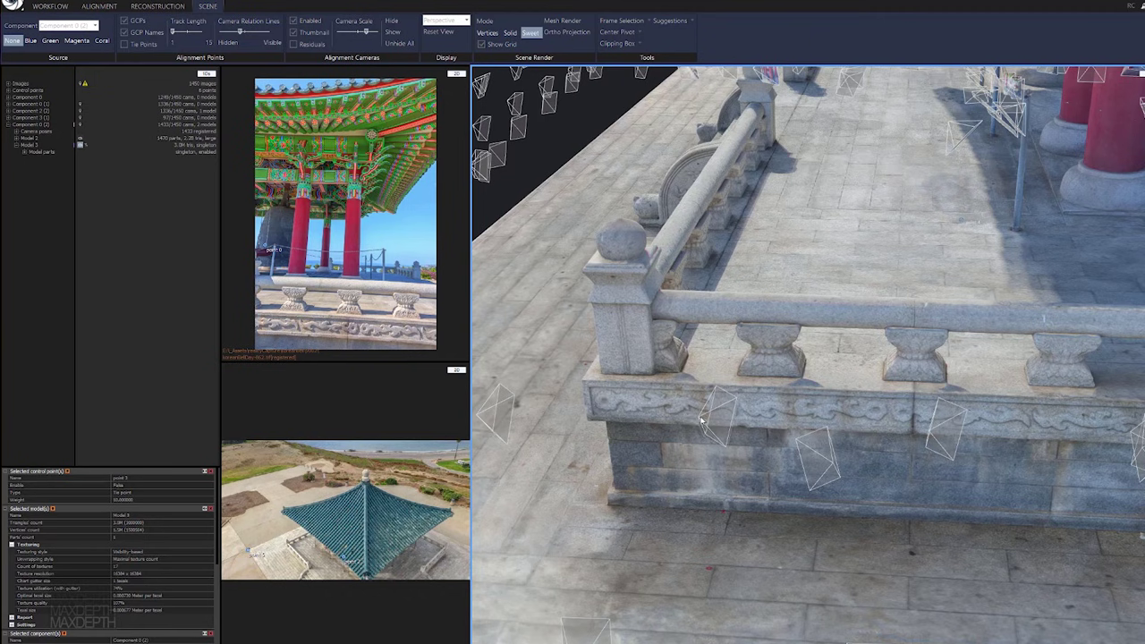
drag(834, 476, 685, 432)
scroll(1010, 429, down, 3)
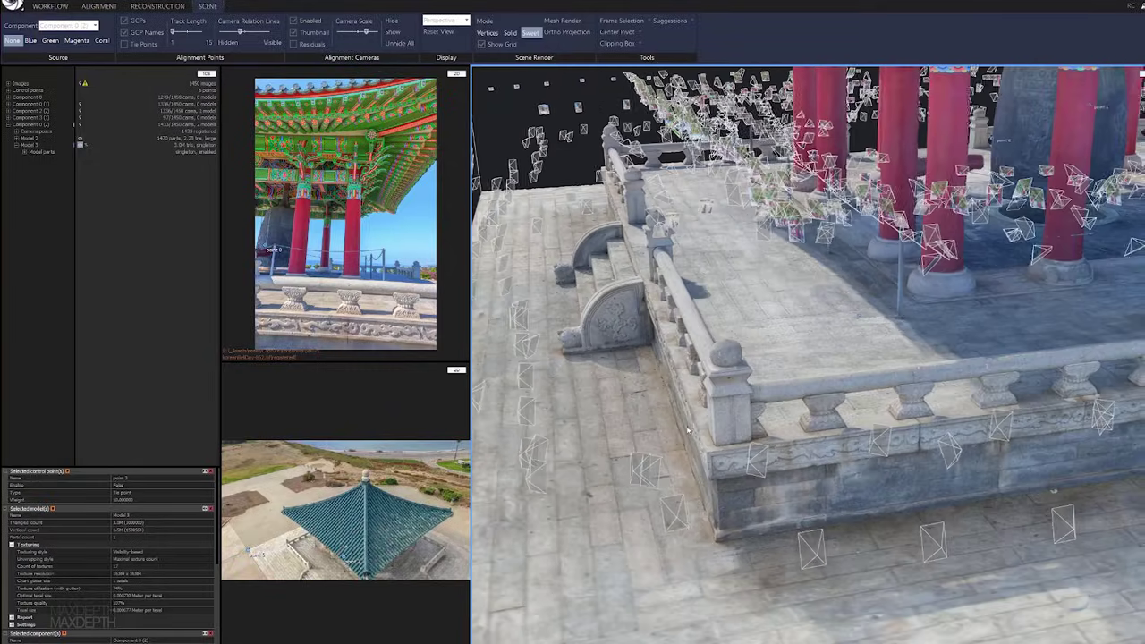
scroll(686, 432, up, 5)
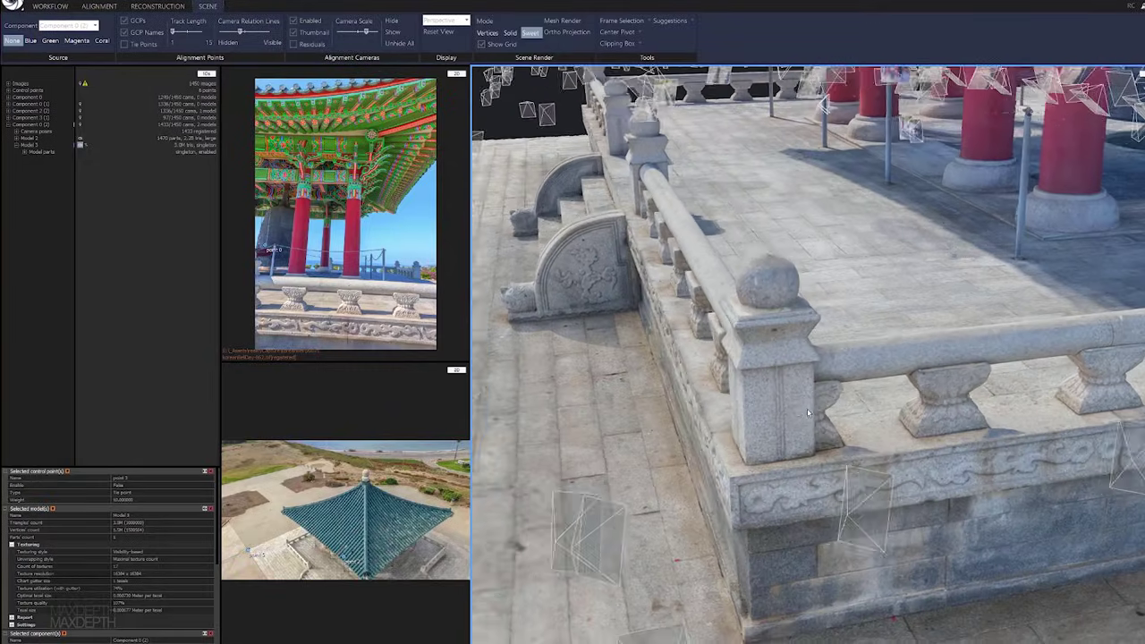
Step: Inspect the textured corner post, balusters and carved frieze up close, together with the cameras placed along that railing
scroll(691, 414, up, 2)
drag(691, 414, 679, 378)
key(alt)
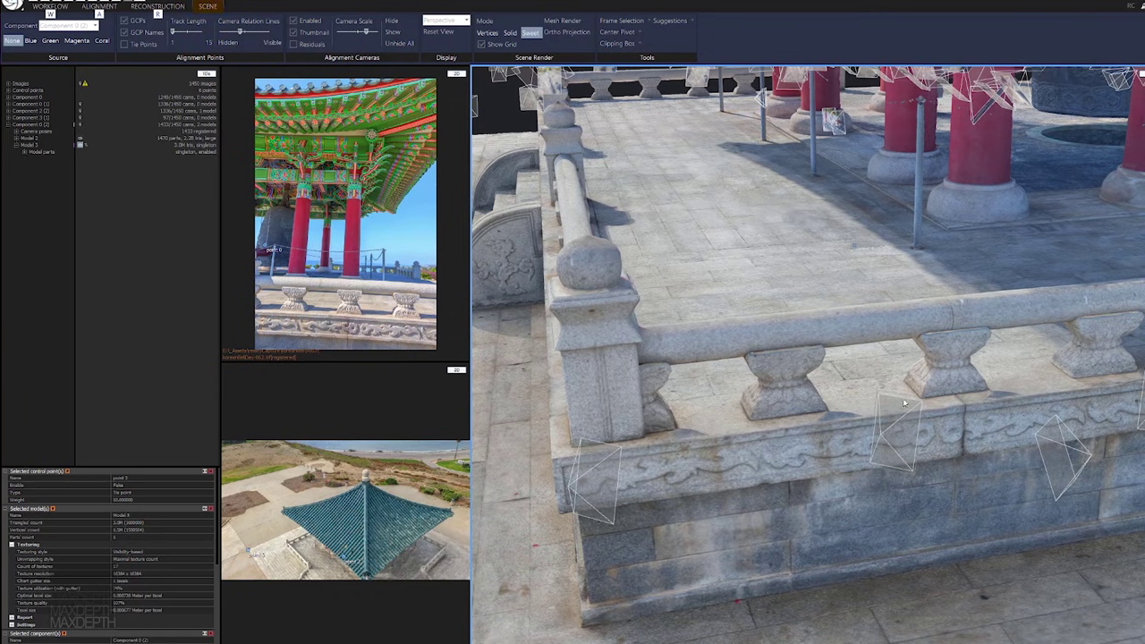
drag(857, 405, 817, 288)
scroll(824, 365, up, 3)
scroll(931, 374, down, 4)
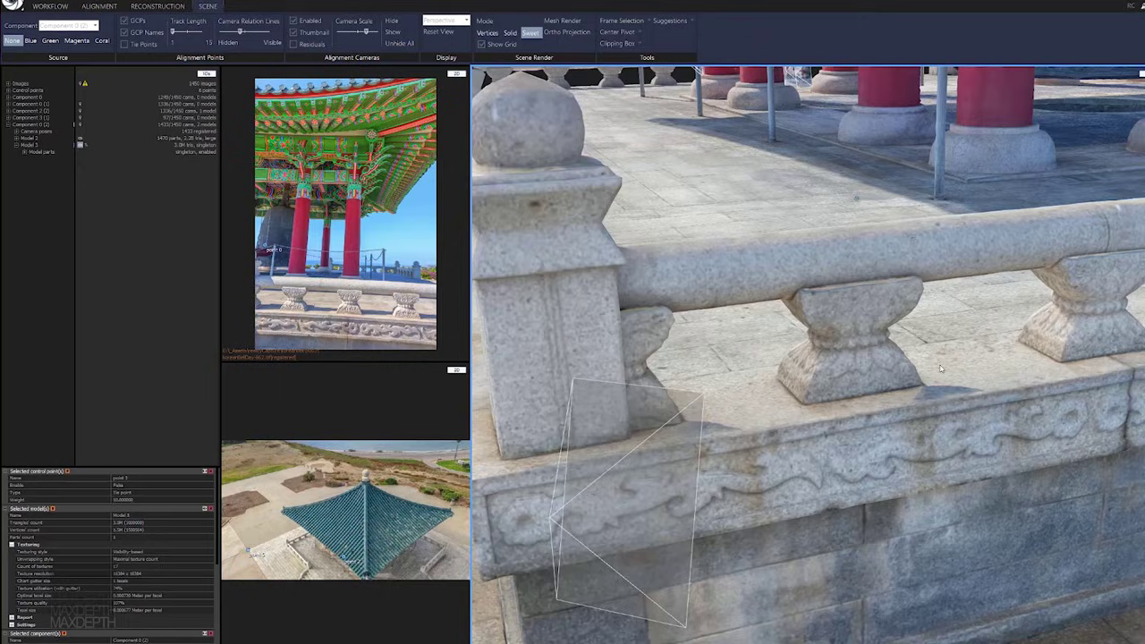
drag(1047, 393, 975, 374)
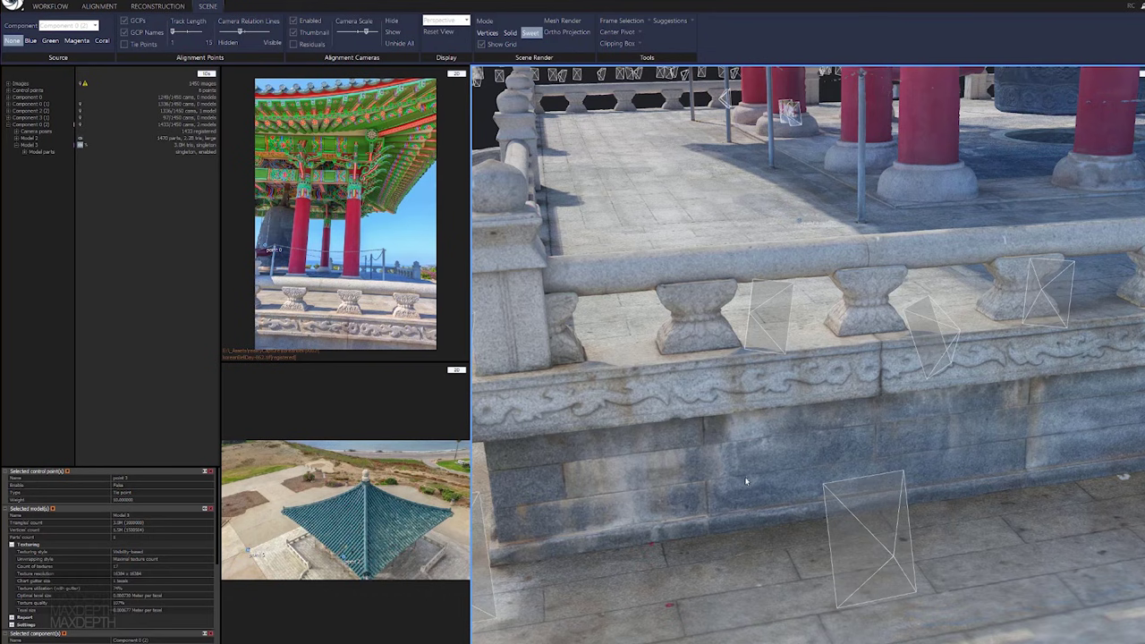
drag(699, 317, 933, 297)
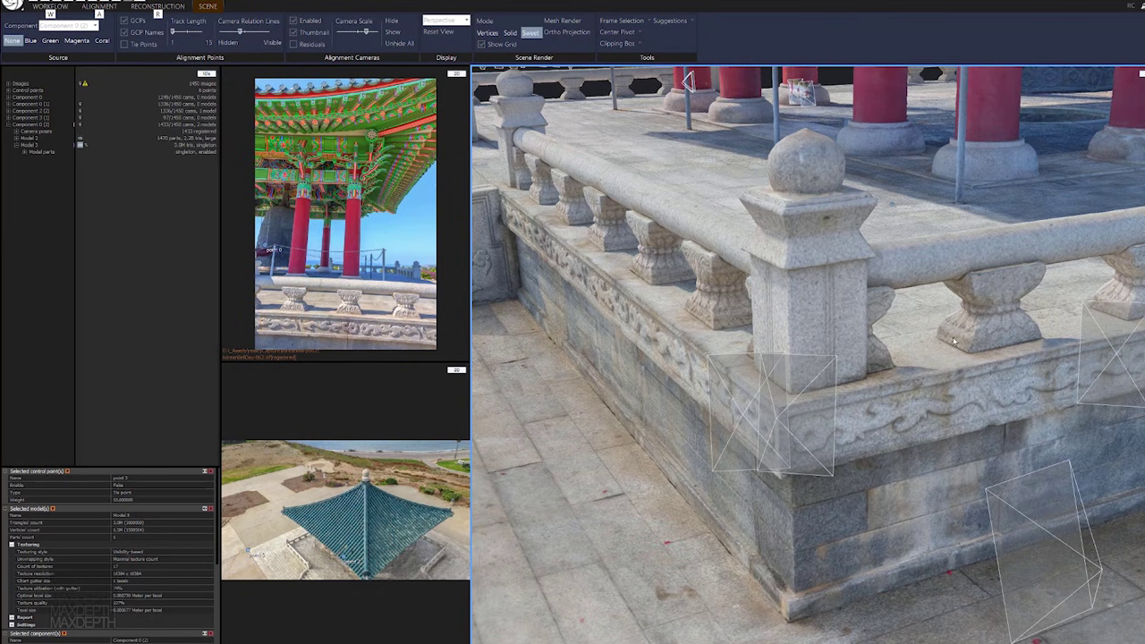
drag(979, 319, 660, 296)
scroll(557, 322, down, 3)
scroll(558, 304, up, 4)
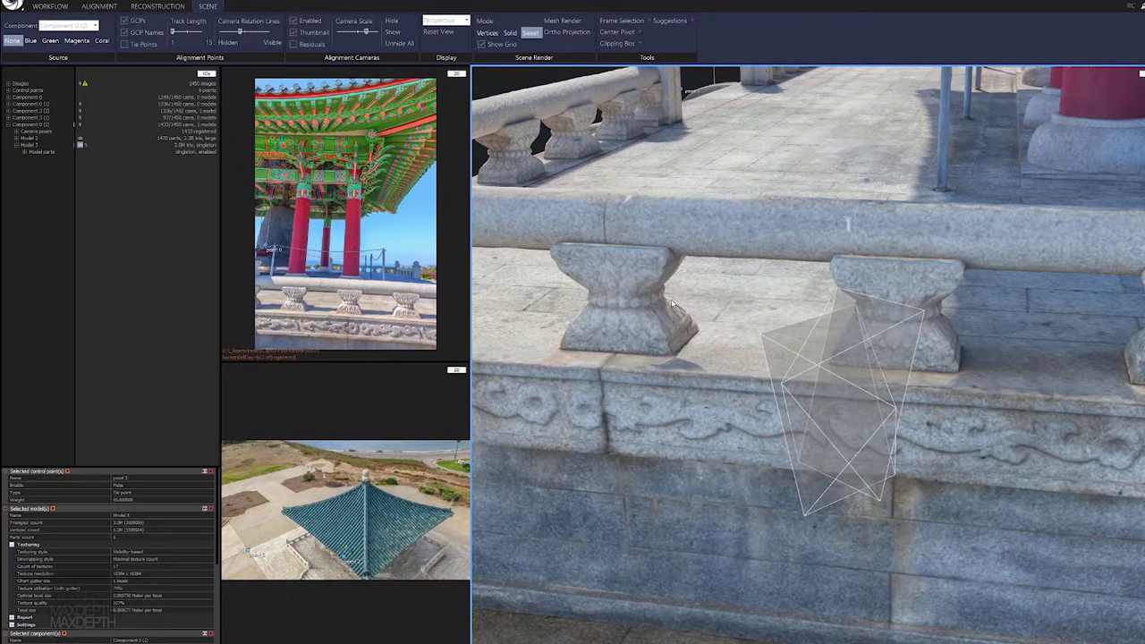
scroll(848, 346, down, 5)
drag(847, 346, 603, 317)
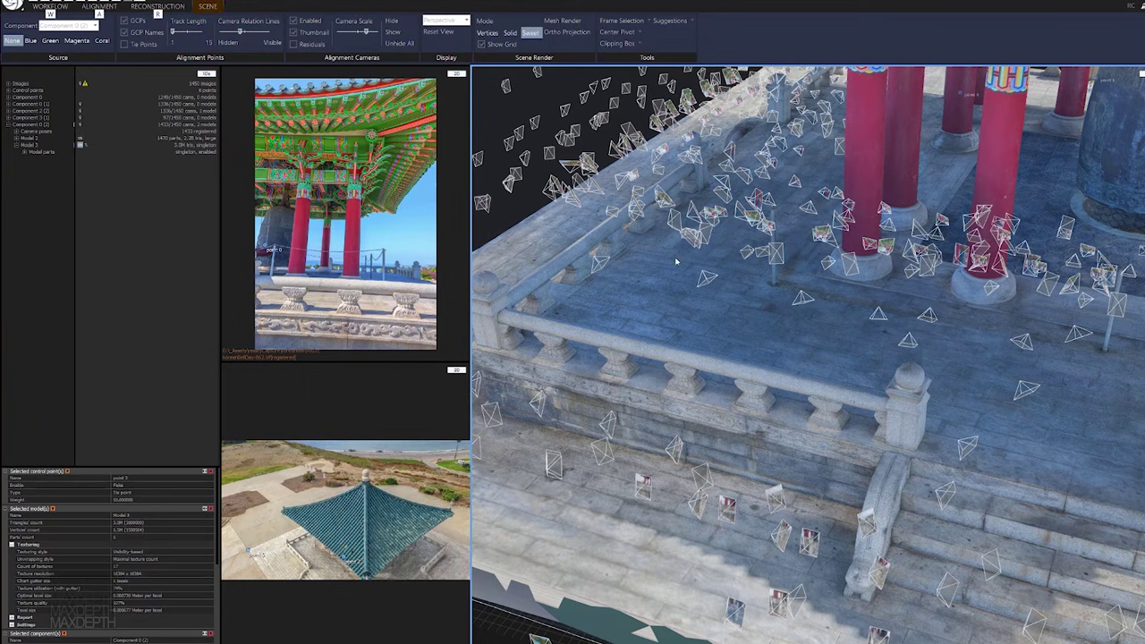
Step: Inspect the platform's side wall from a low angle, following the railing-height cameras from the corner post to the stairs
drag(557, 305, 694, 315)
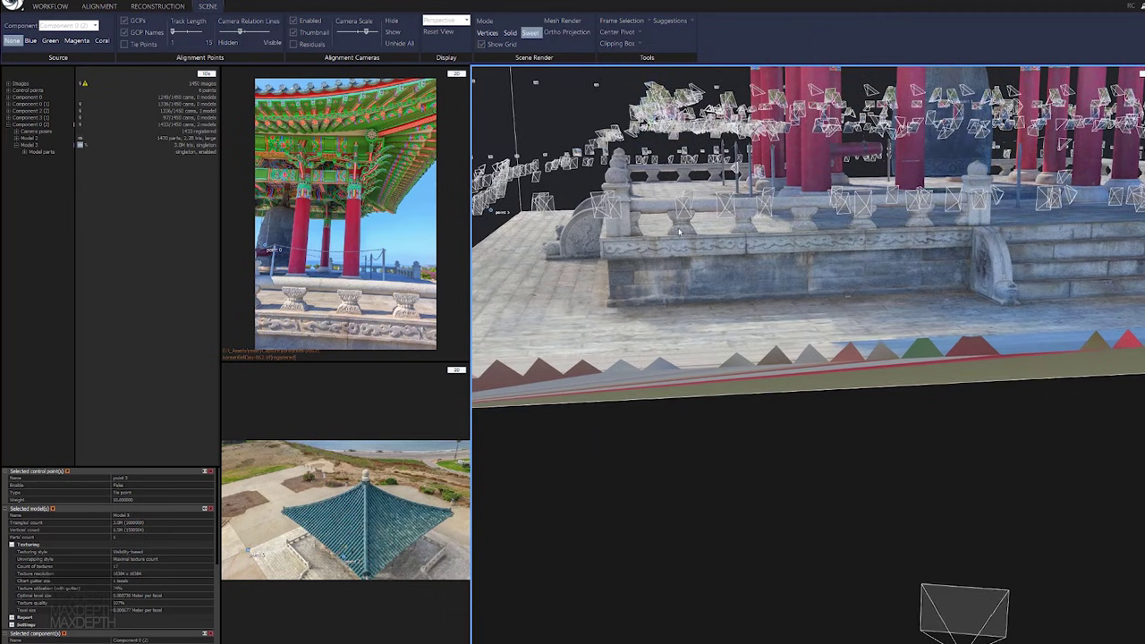
drag(680, 232, 686, 232)
scroll(671, 226, up, 5)
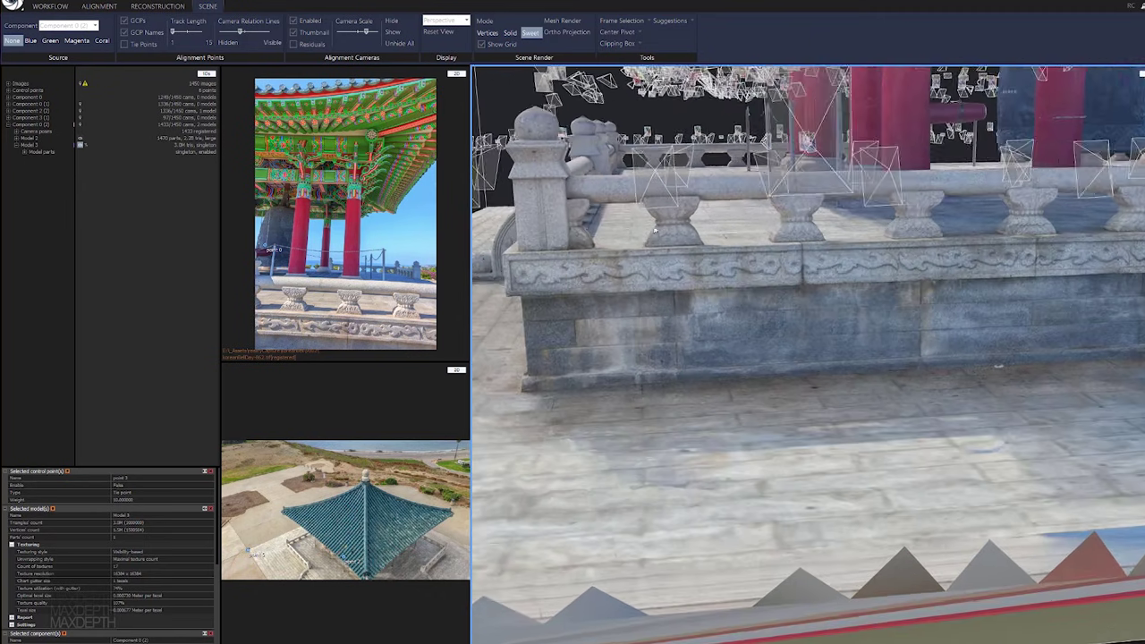
drag(674, 231, 667, 182)
drag(742, 180, 643, 172)
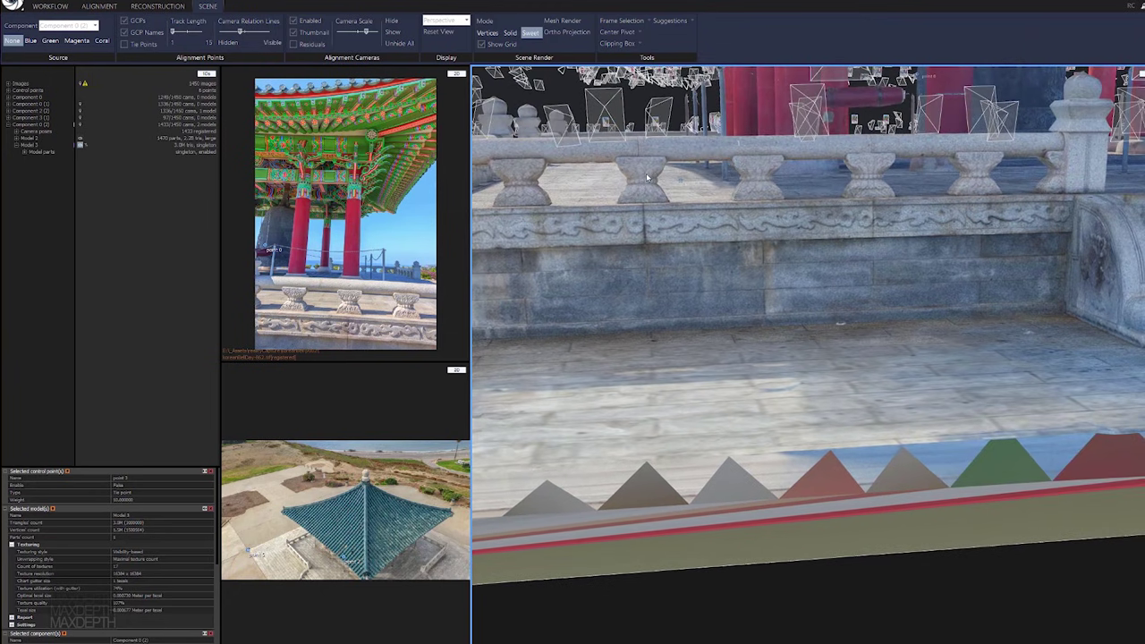
drag(700, 210, 596, 212)
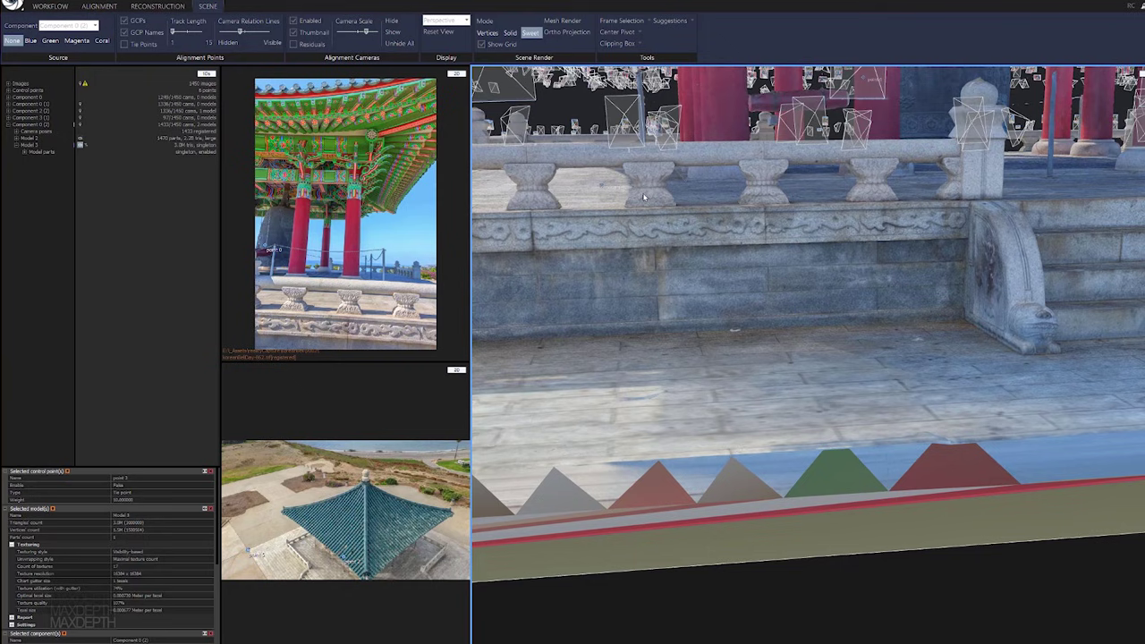
drag(769, 203, 701, 207)
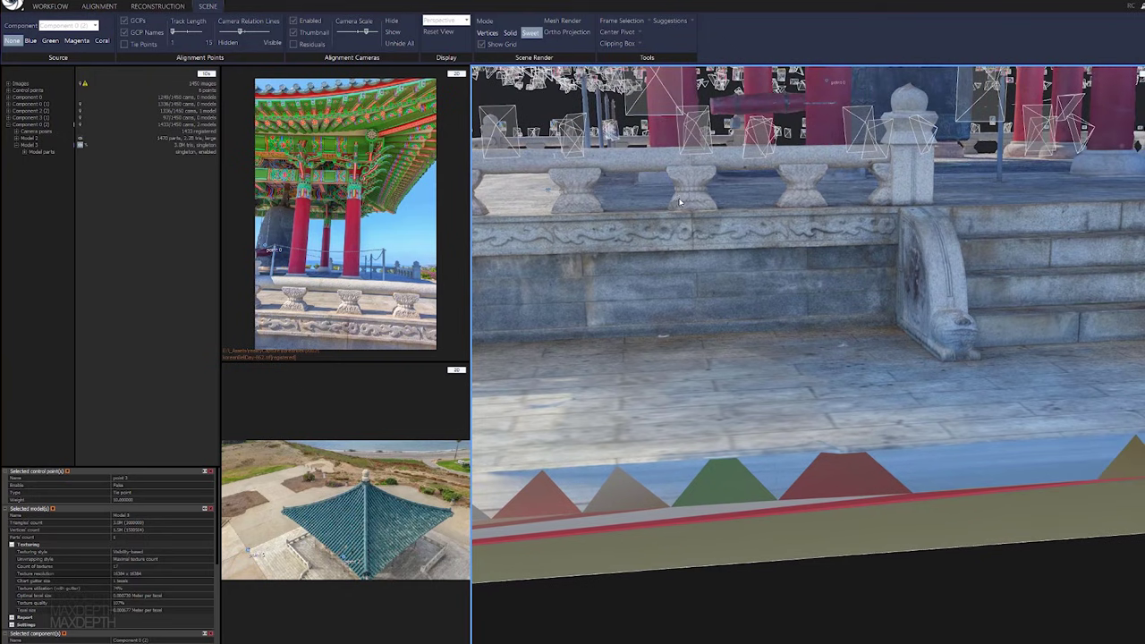
scroll(778, 249, up, 1)
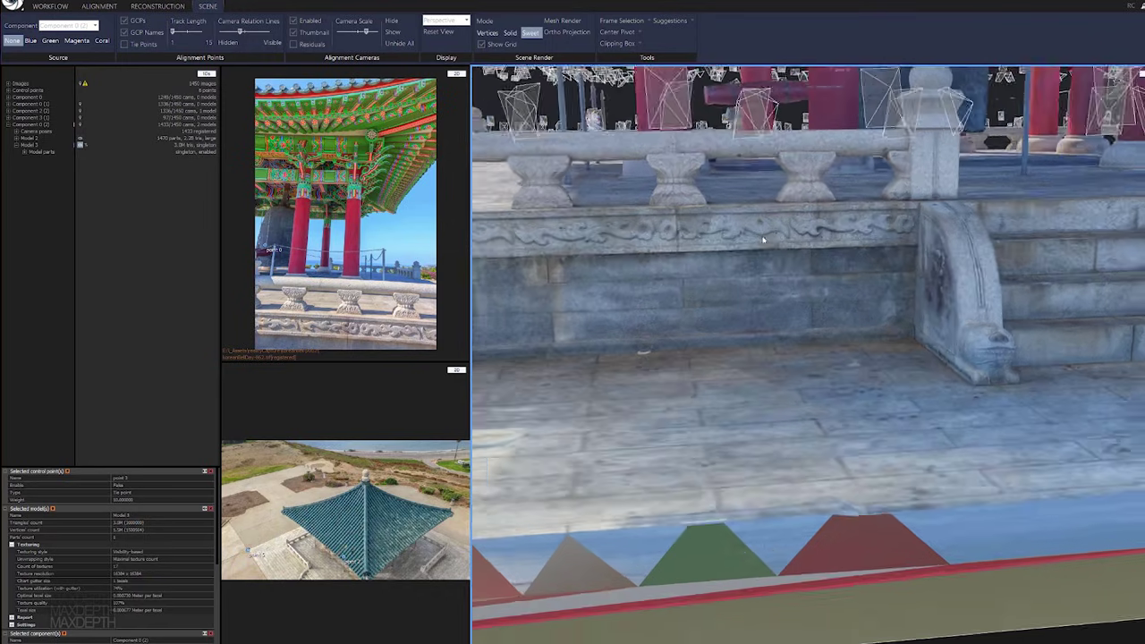
scroll(779, 248, down, 5)
scroll(825, 231, up, 2)
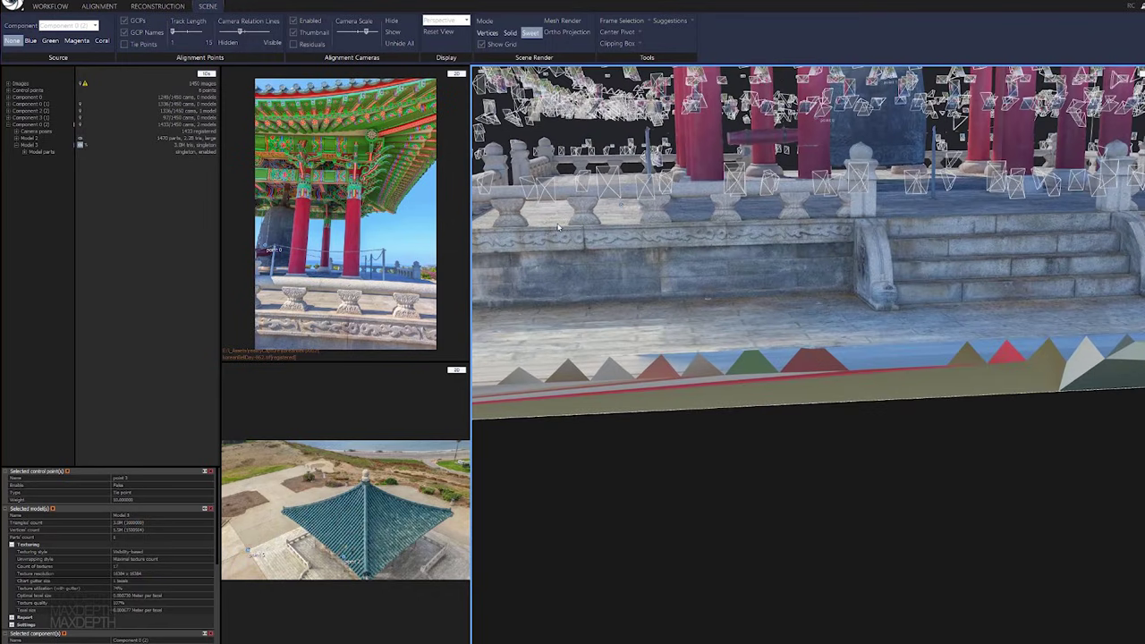
Step: Examine the stone base's corners from low viewpoints, checking the cameras around the posts on the sunlit and shaded sides
drag(558, 227, 731, 281)
scroll(732, 281, up, 4)
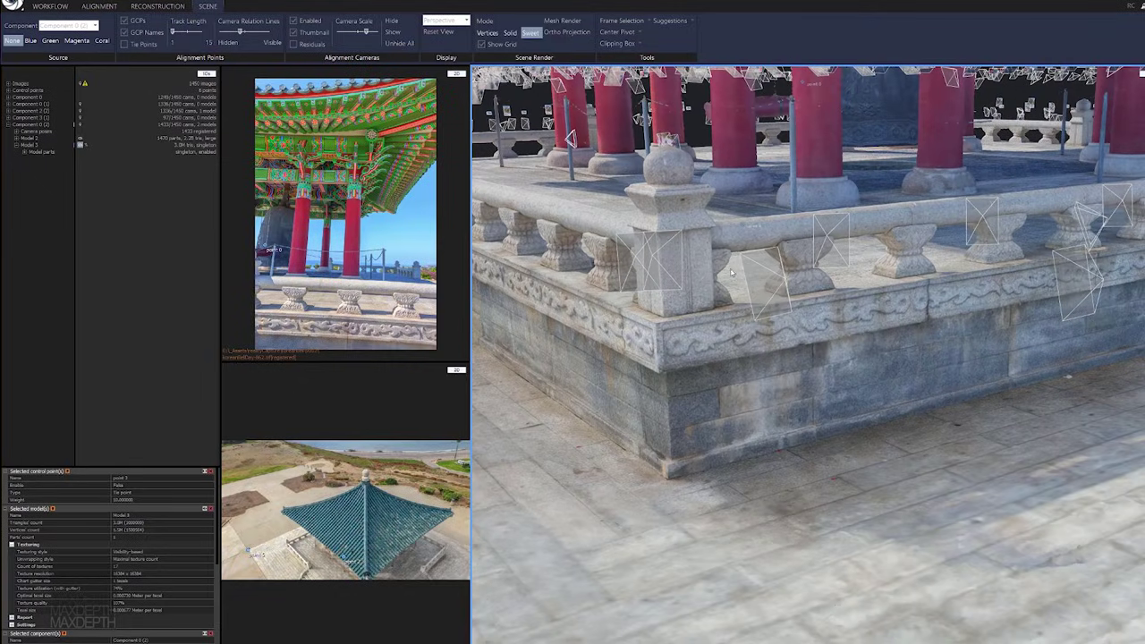
drag(789, 304, 857, 263)
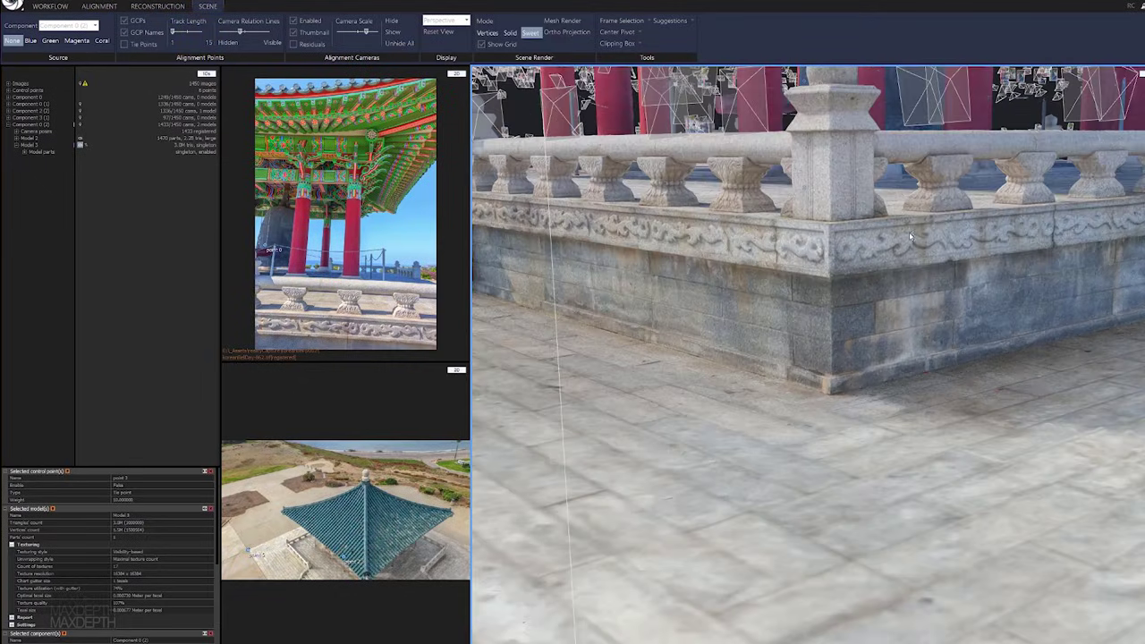
scroll(859, 265, up, 2)
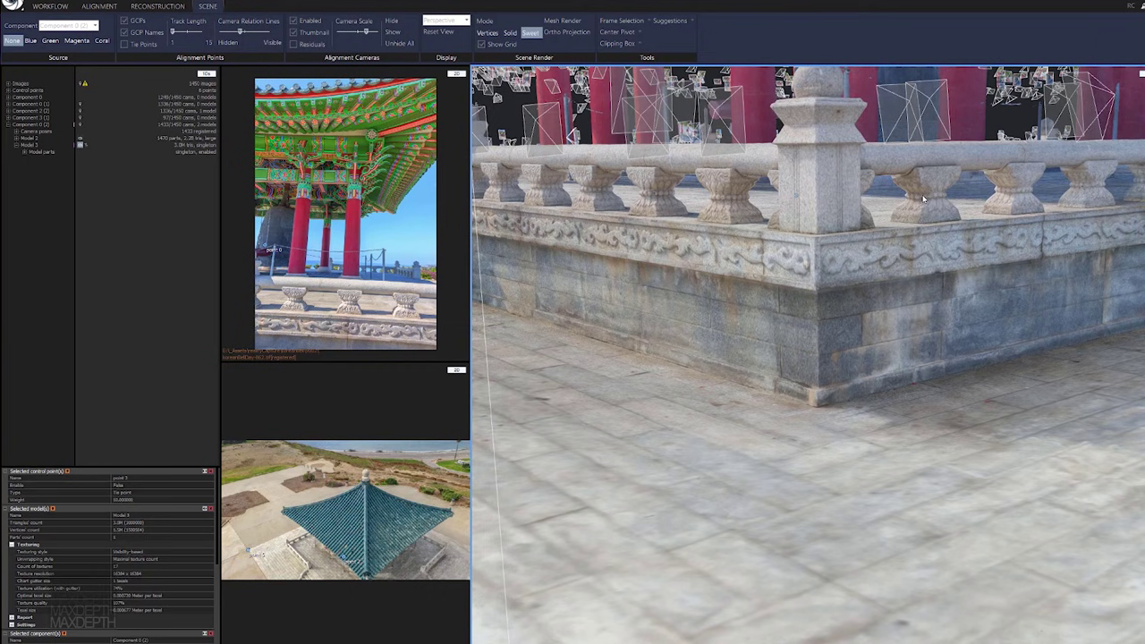
drag(923, 197, 817, 216)
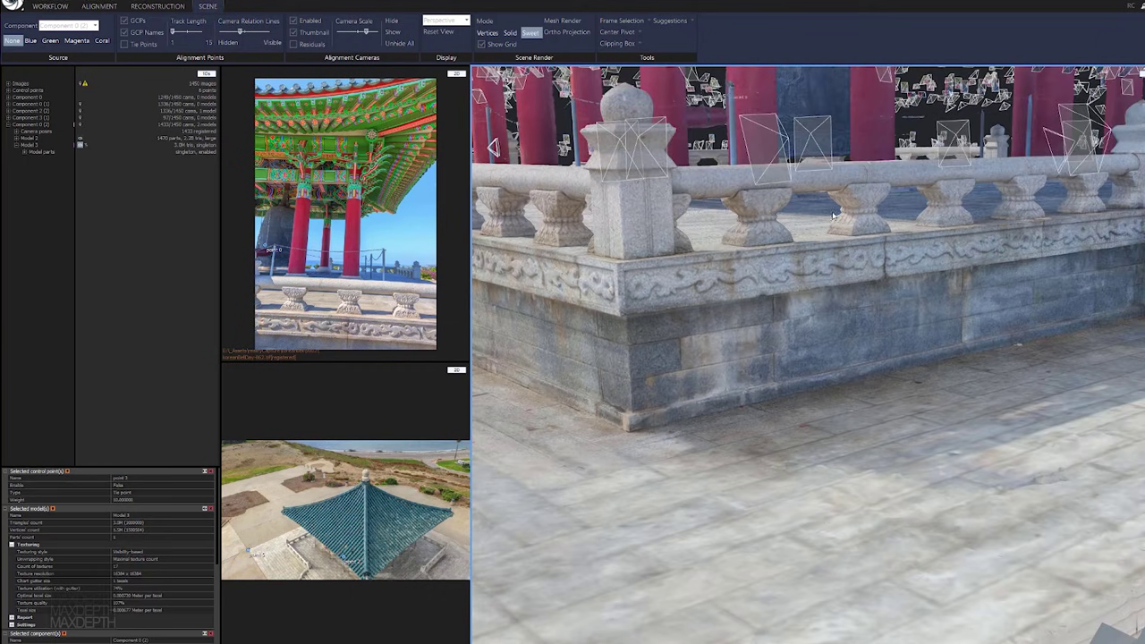
drag(859, 215, 770, 226)
drag(904, 207, 829, 190)
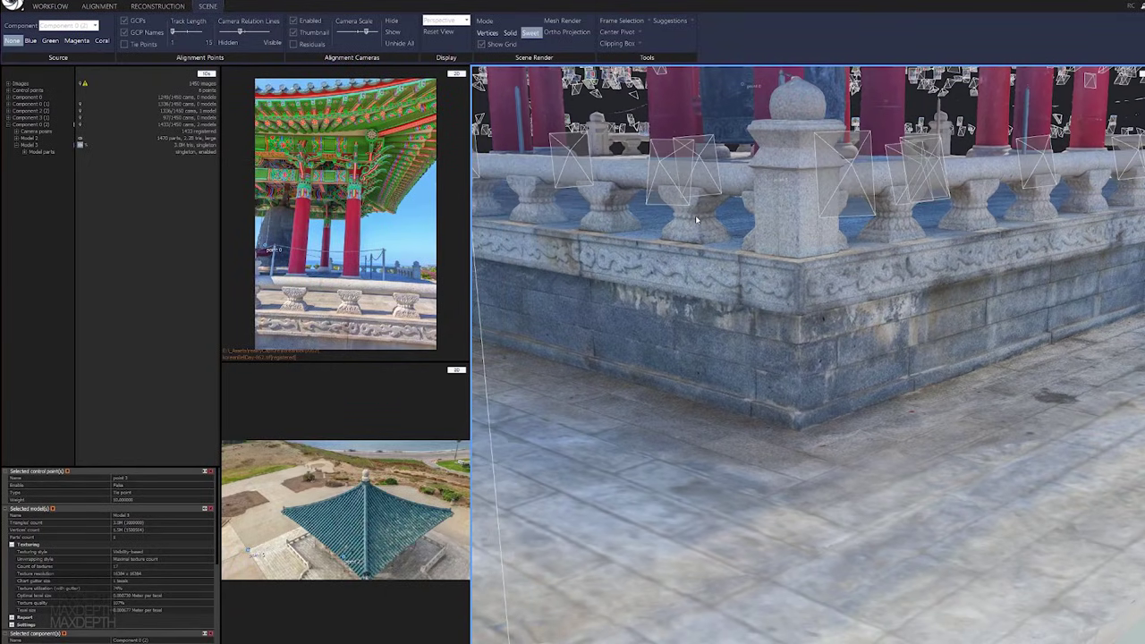
drag(696, 218, 840, 249)
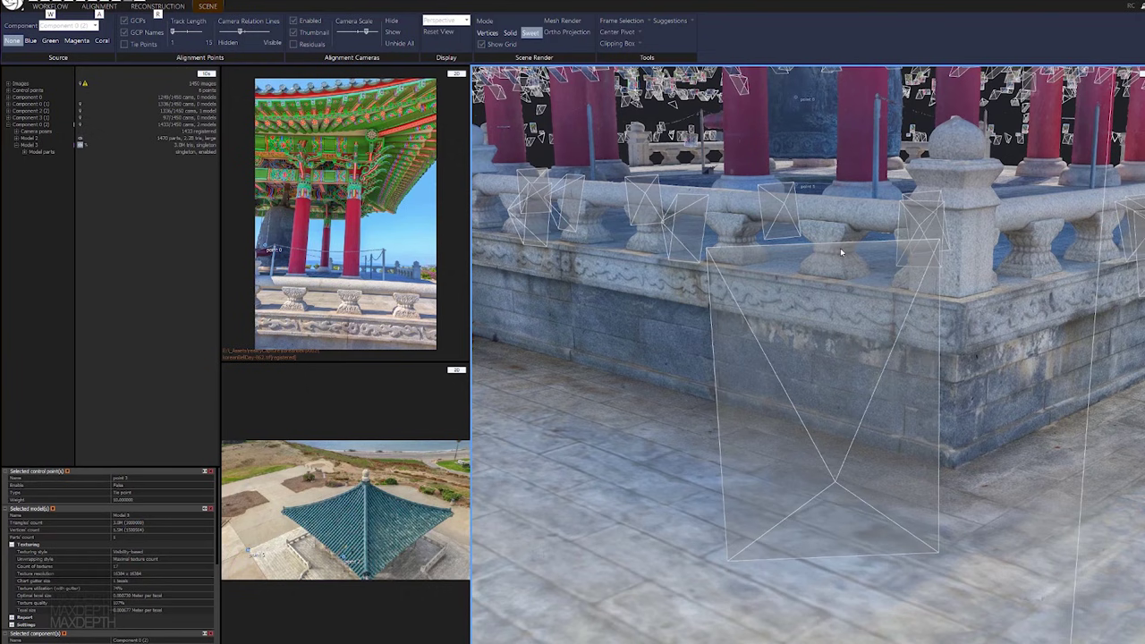
drag(747, 239, 754, 319)
key(alt)
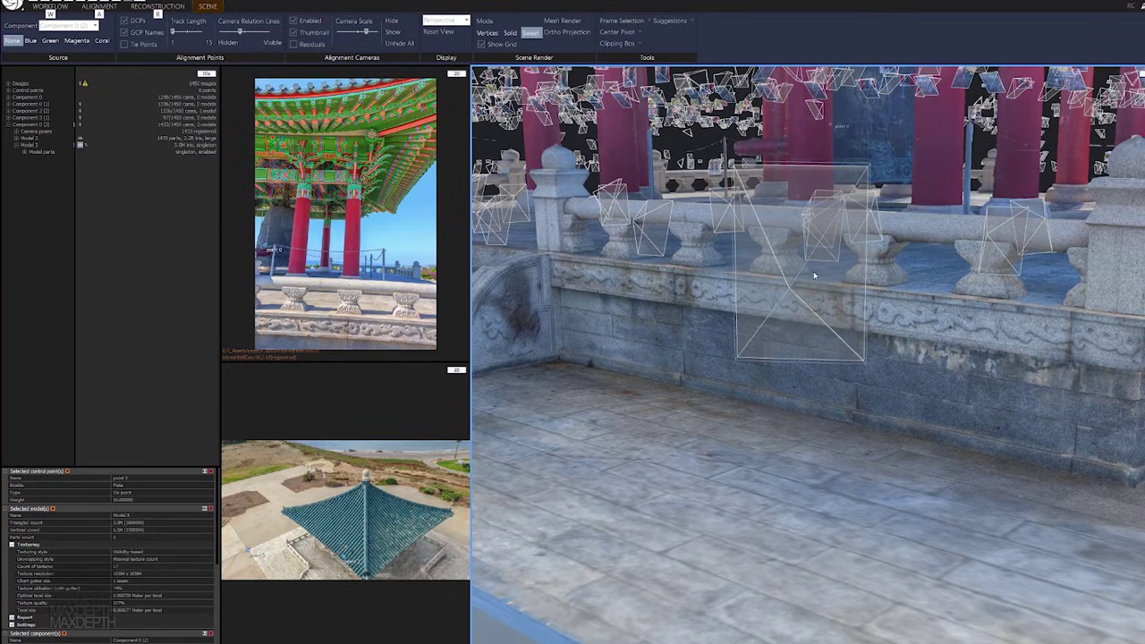
Step: Inspect the cameras along the base wall and around the carved stair balustrade on the platform's sunlit side
scroll(814, 273, up, 2)
scroll(818, 263, down, 3)
scroll(821, 258, up, 2)
scroll(811, 261, down, 6)
drag(813, 261, 690, 555)
scroll(666, 297, down, 3)
scroll(666, 297, up, 6)
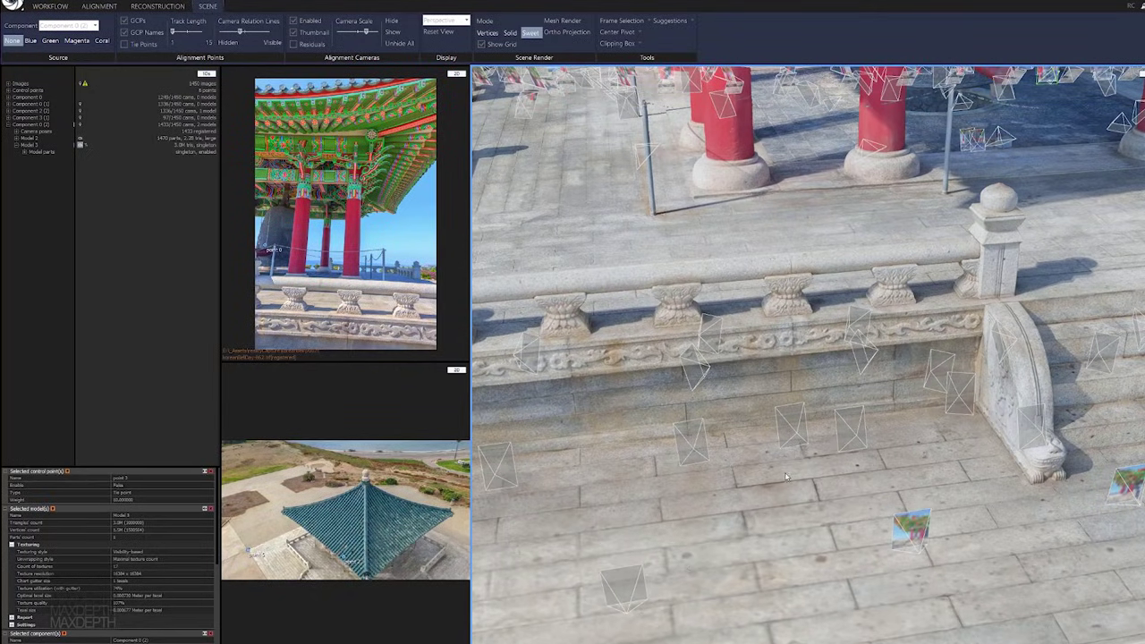
drag(973, 448, 716, 341)
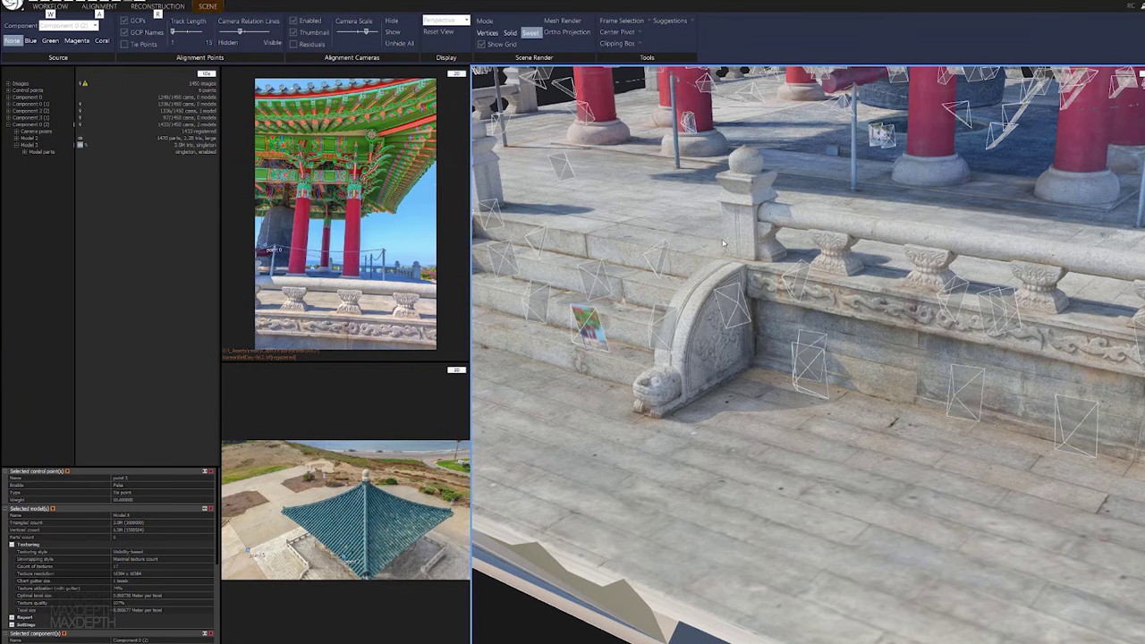
Step: Examine the complete camera layout around the pavilion, from the distant outer ring to the cameras among the columns
scroll(733, 239, down, 6)
drag(733, 239, 812, 250)
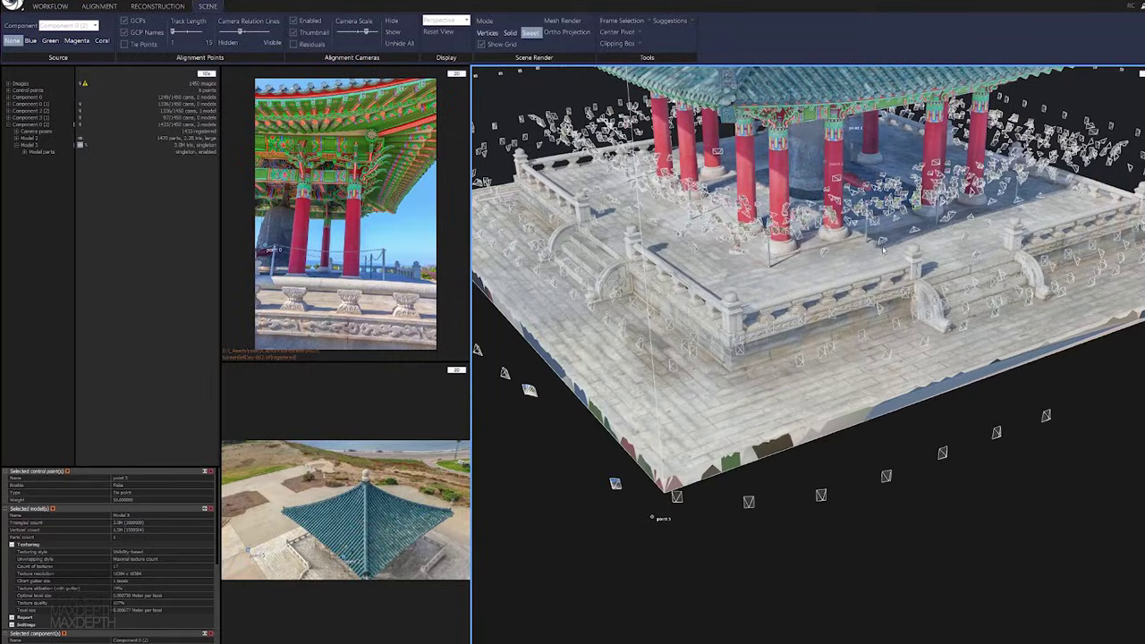
scroll(812, 252, down, 6)
mouse_move(829, 250)
mouse_down()
mouse_move(390, 248)
mouse_move(626, 235)
mouse_up()
scroll(756, 223, down, 3)
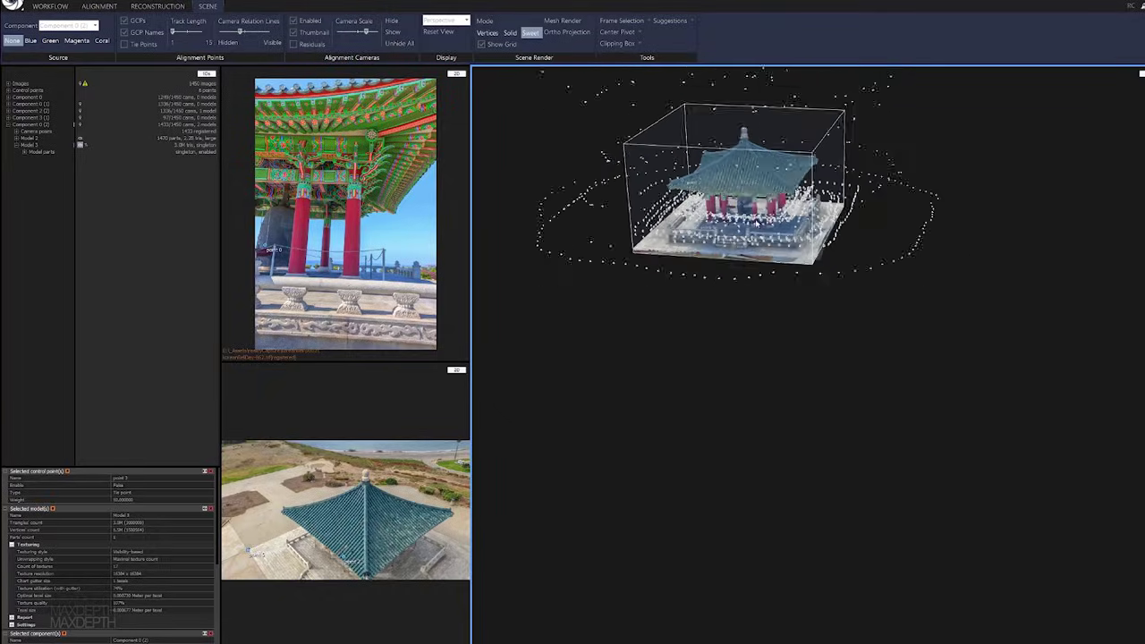
scroll(757, 224, up, 6)
scroll(757, 224, down, 3)
drag(757, 223, 878, 220)
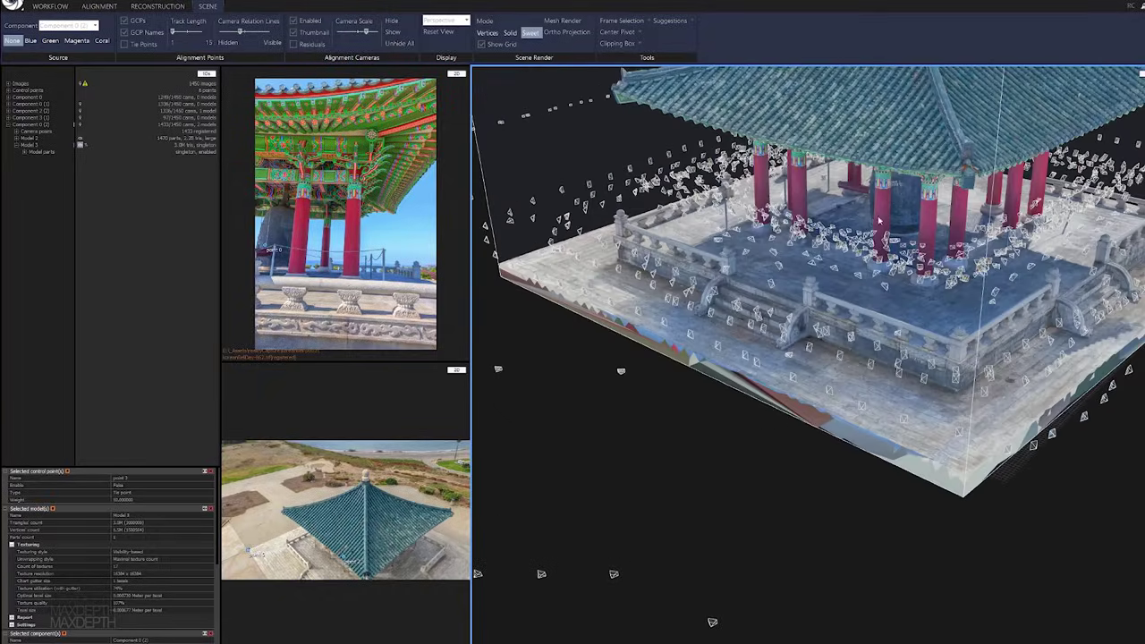
scroll(878, 220, down, 3)
middle_drag(703, 144, 637, 206)
scroll(638, 206, up, 3)
drag(638, 206, 664, 161)
key(alt)
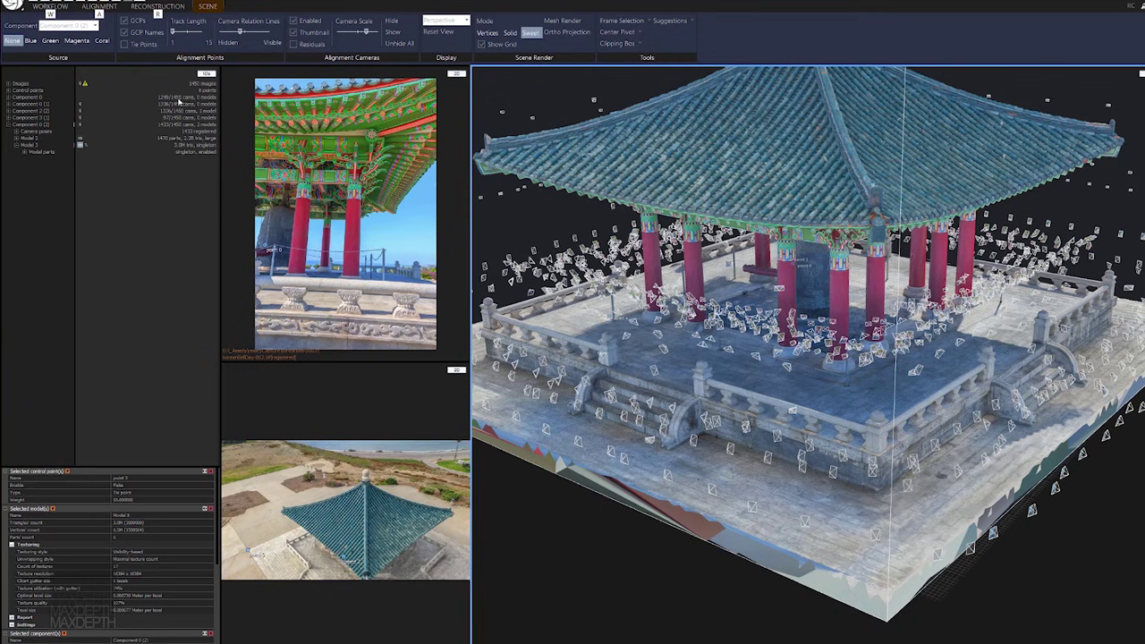
Step: Display Component 0 in the 3D scene and examine its sparse point cloud and camera rings
click(27, 97)
drag(649, 374, 666, 373)
scroll(736, 382, down, 3)
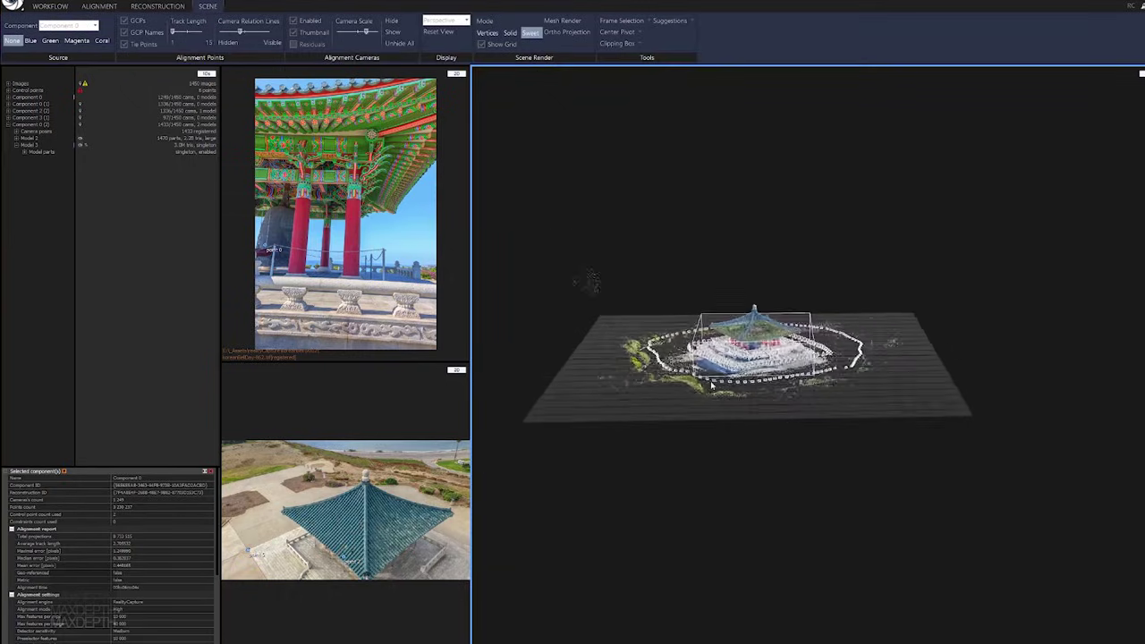
scroll(724, 384, up, 8)
drag(677, 400, 593, 304)
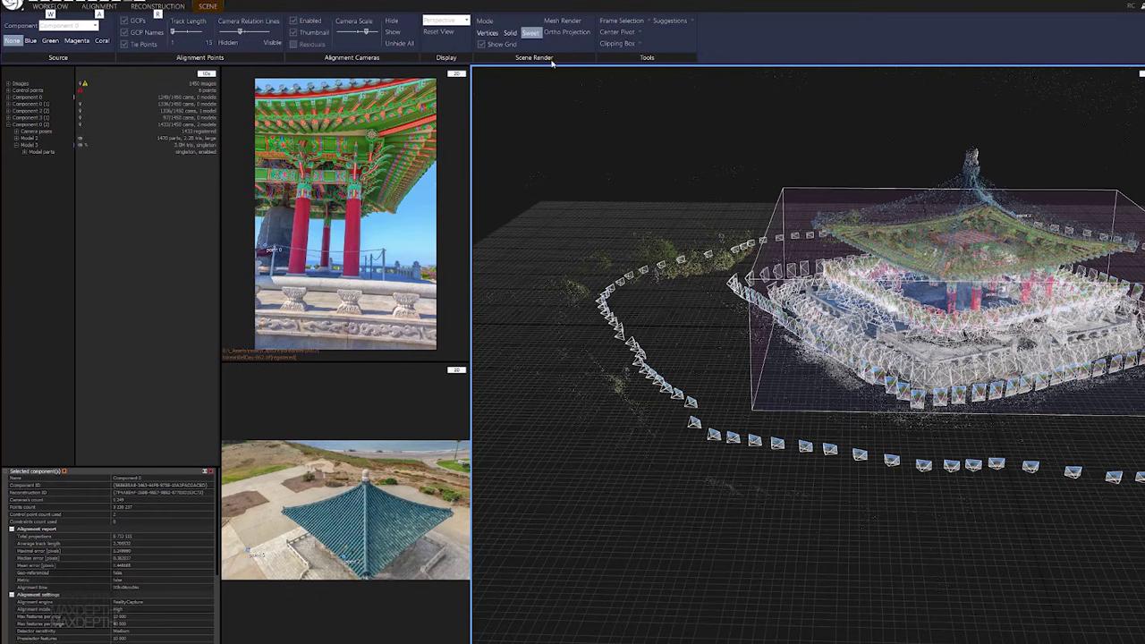
Step: Reduce the camera scale until the camera icons are hidden and examine Component 0's pavilion point cloud from several sides
drag(367, 31, 353, 33)
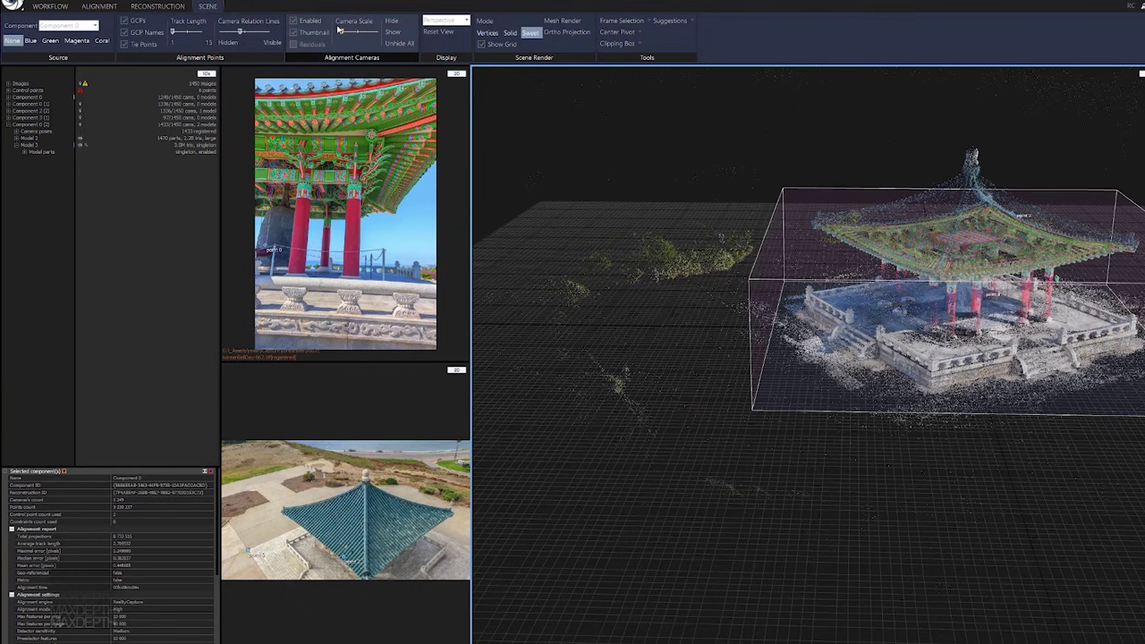
drag(621, 387, 706, 357)
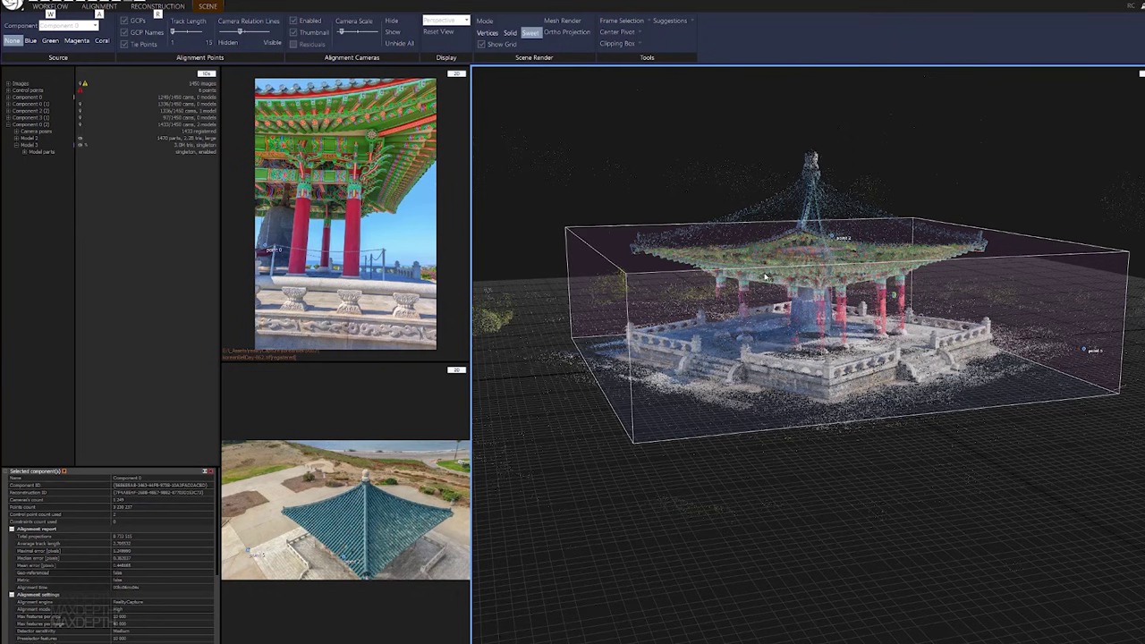
drag(821, 260, 724, 262)
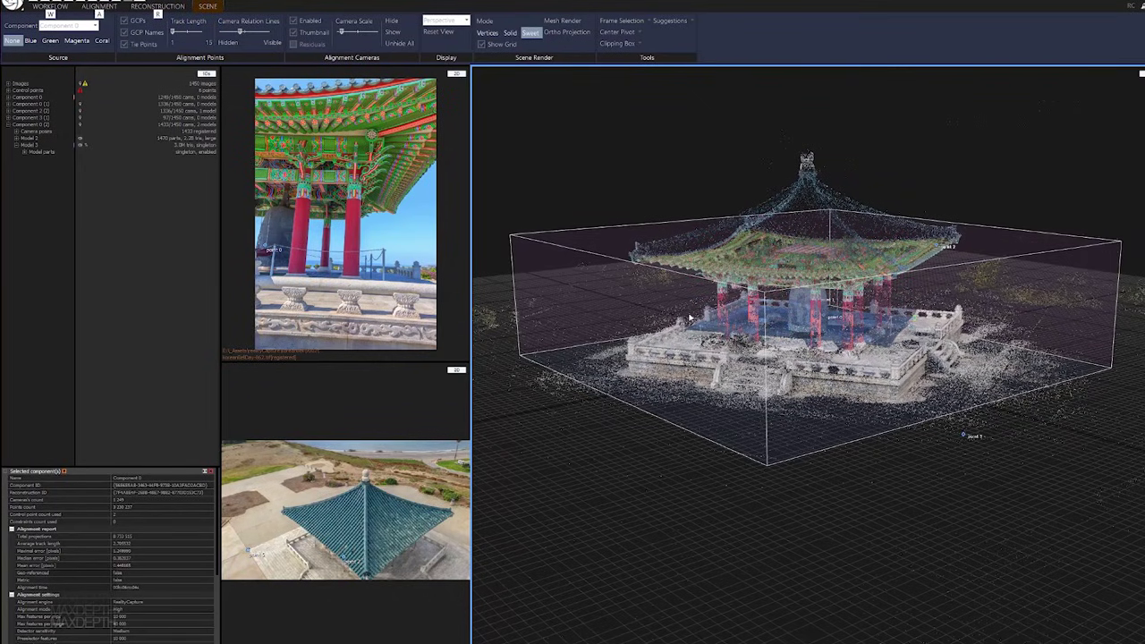
drag(770, 318, 692, 340)
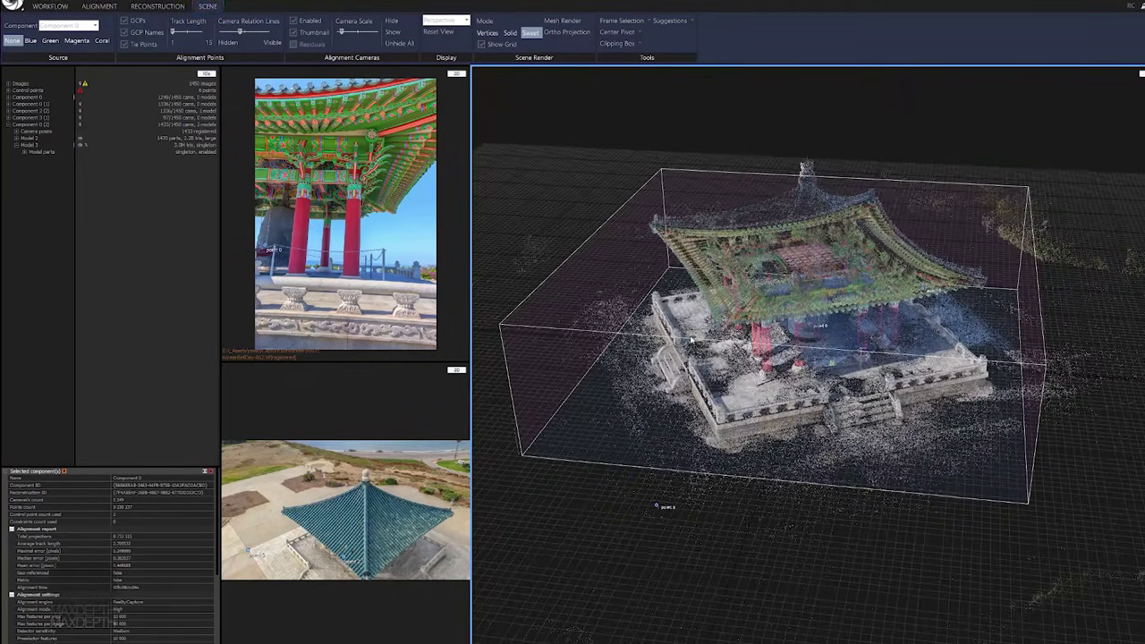
drag(762, 368, 894, 235)
scroll(893, 234, up, 3)
scroll(975, 224, down, 7)
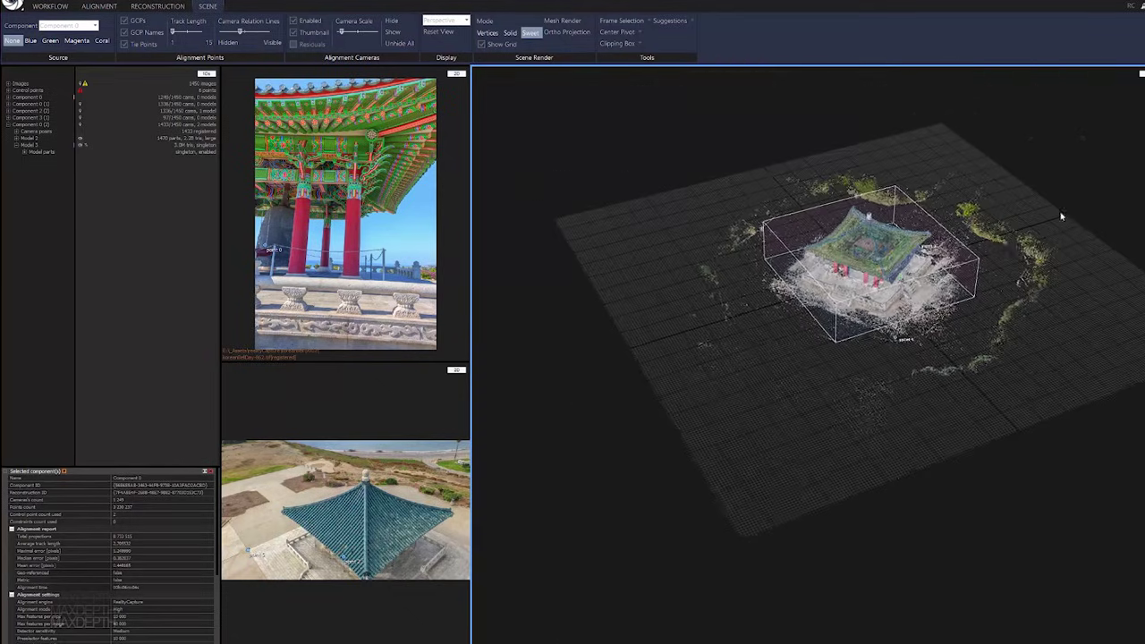
Step: Examine Component 0's surrounding vegetation points, the stone platform and the underside of the roof
drag(966, 268, 678, 259)
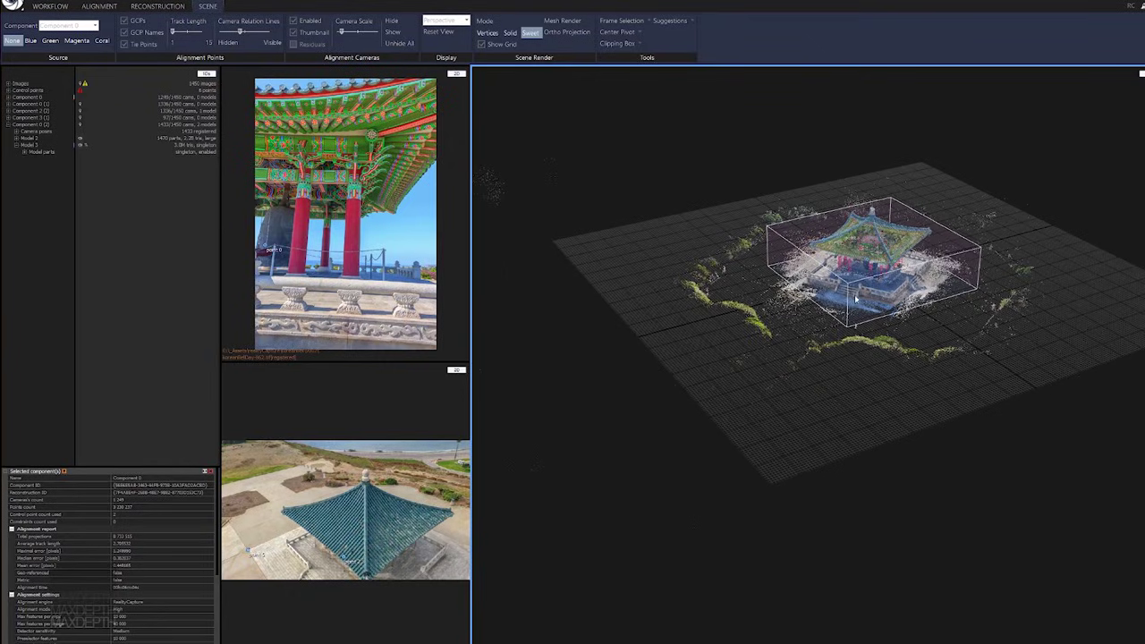
scroll(832, 293, down, 2)
scroll(799, 291, up, 4)
scroll(799, 291, up, 5)
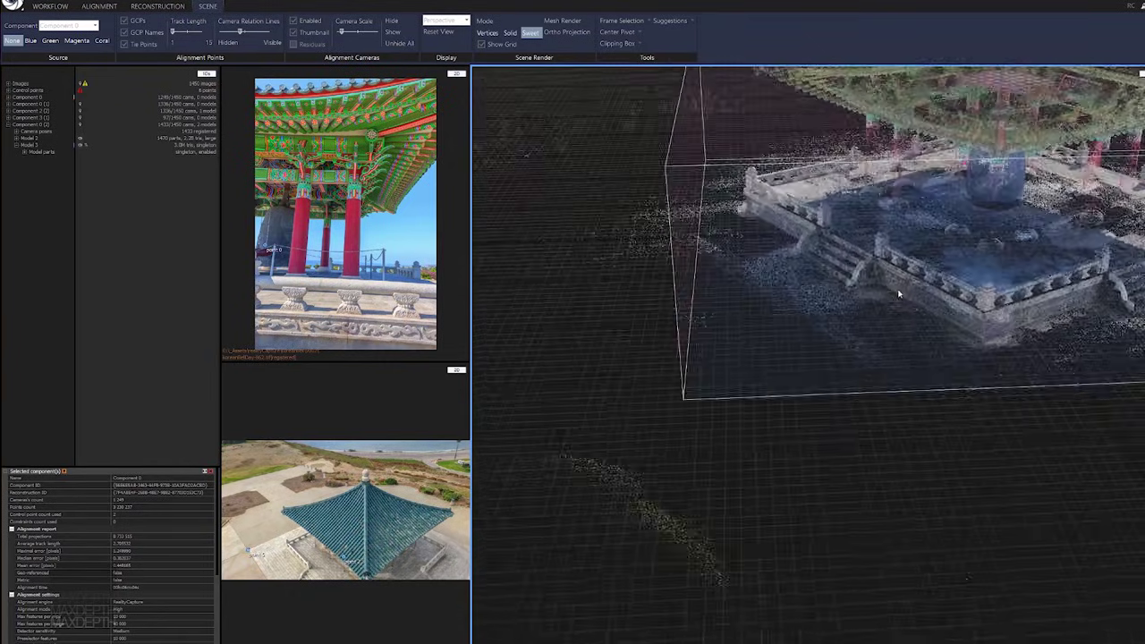
drag(747, 337, 128, 139)
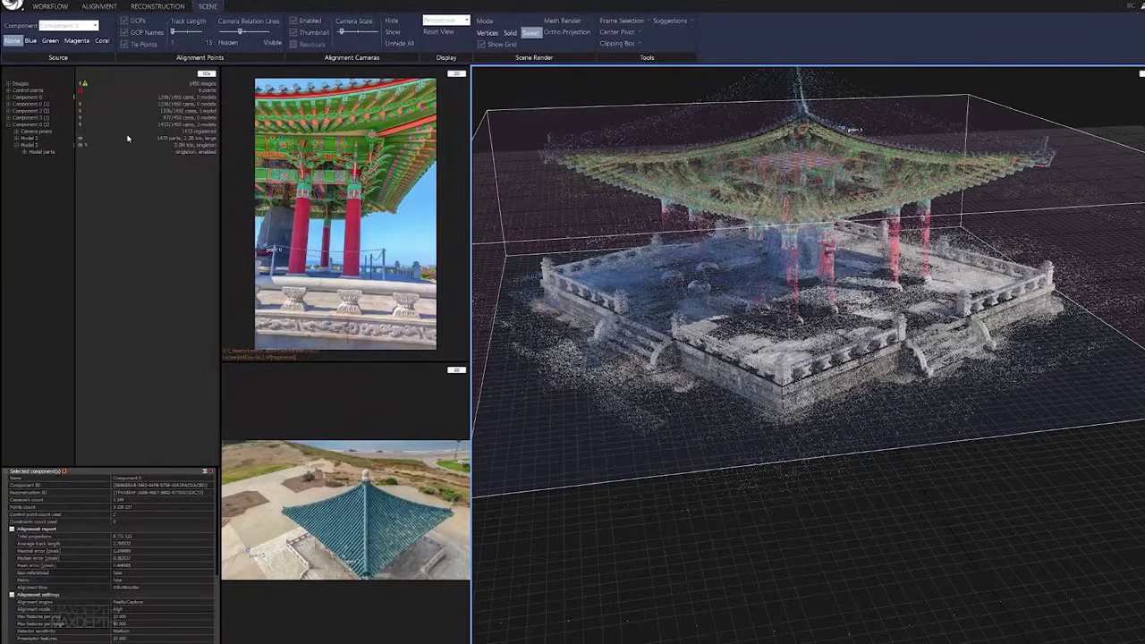
Step: Display Component 3 (1) in the 3D scene and examine its point cloud from ground level and from above
click(42, 118)
drag(768, 295, 916, 268)
scroll(913, 270, up, 3)
scroll(910, 271, down, 5)
drag(1000, 271, 818, 103)
key(alt)
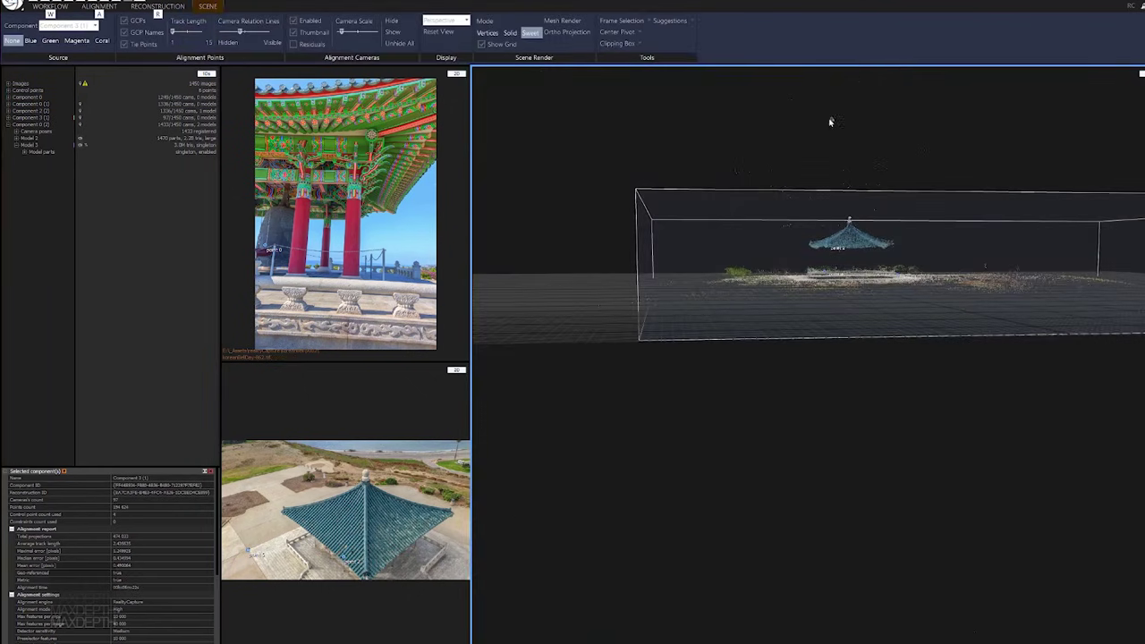
drag(913, 158, 698, 260)
scroll(767, 250, down, 5)
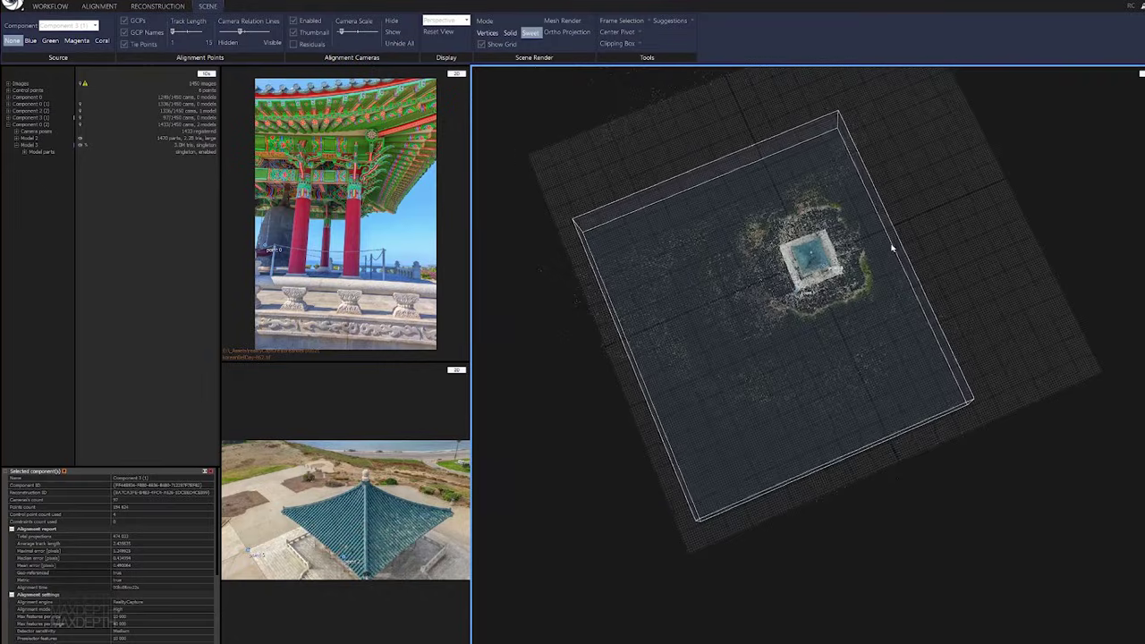
scroll(794, 266, up, 5)
key(alt)
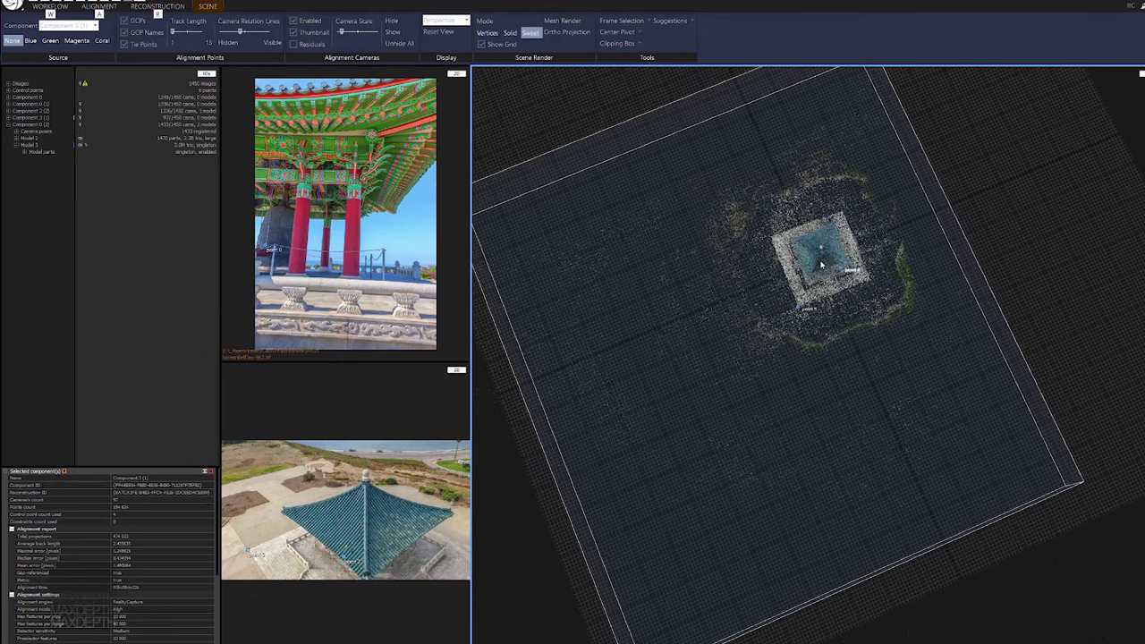
Step: Inspect the roof, base and surrounding ground points of Component 3 (1) from oblique and overhead viewpoints
drag(841, 204, 895, 279)
scroll(754, 288, up, 5)
drag(909, 238, 802, 200)
drag(826, 267, 991, 255)
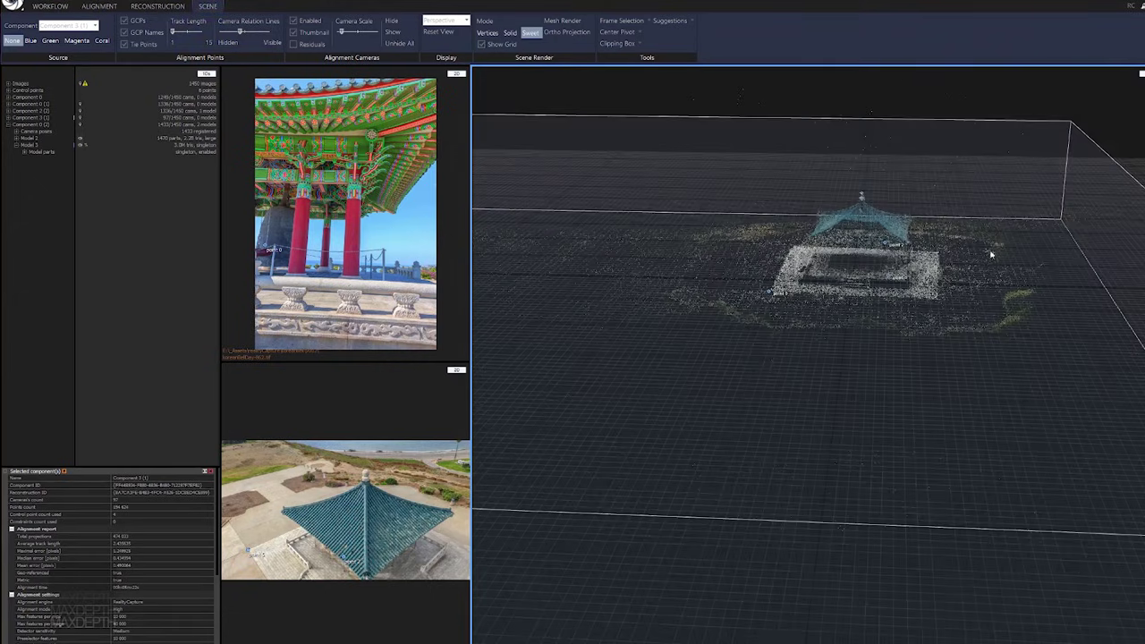
scroll(829, 276, down, 3)
drag(829, 276, 694, 264)
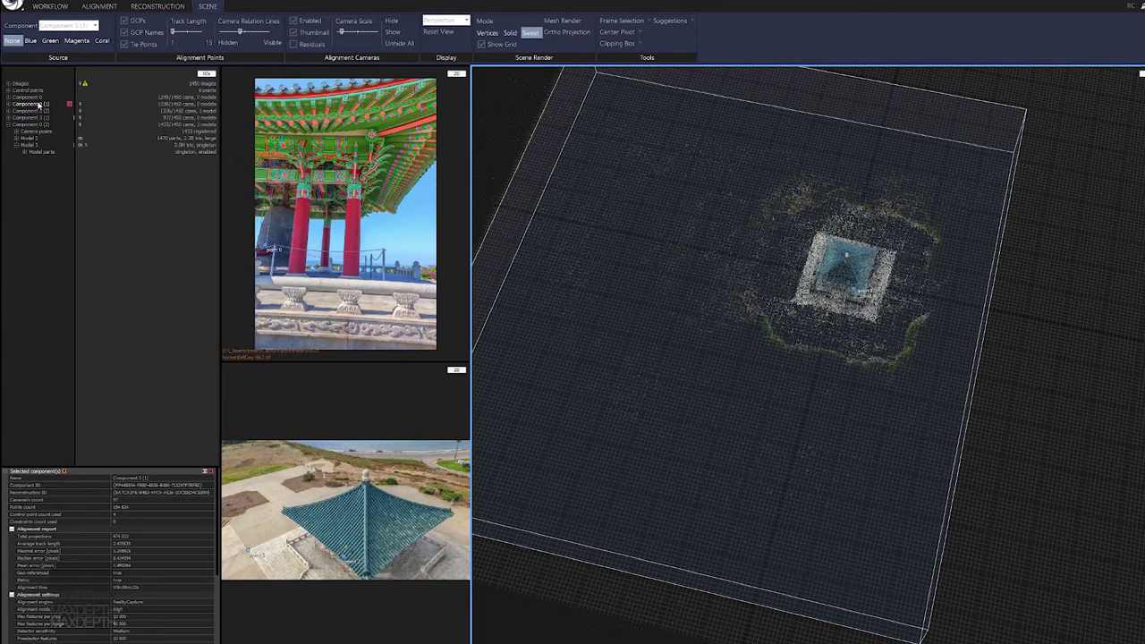
drag(713, 322, 752, 358)
Step: Display Component 0 (1) in the 3D scene and examine its platform, columns and overall pavilion point cloud
click(41, 105)
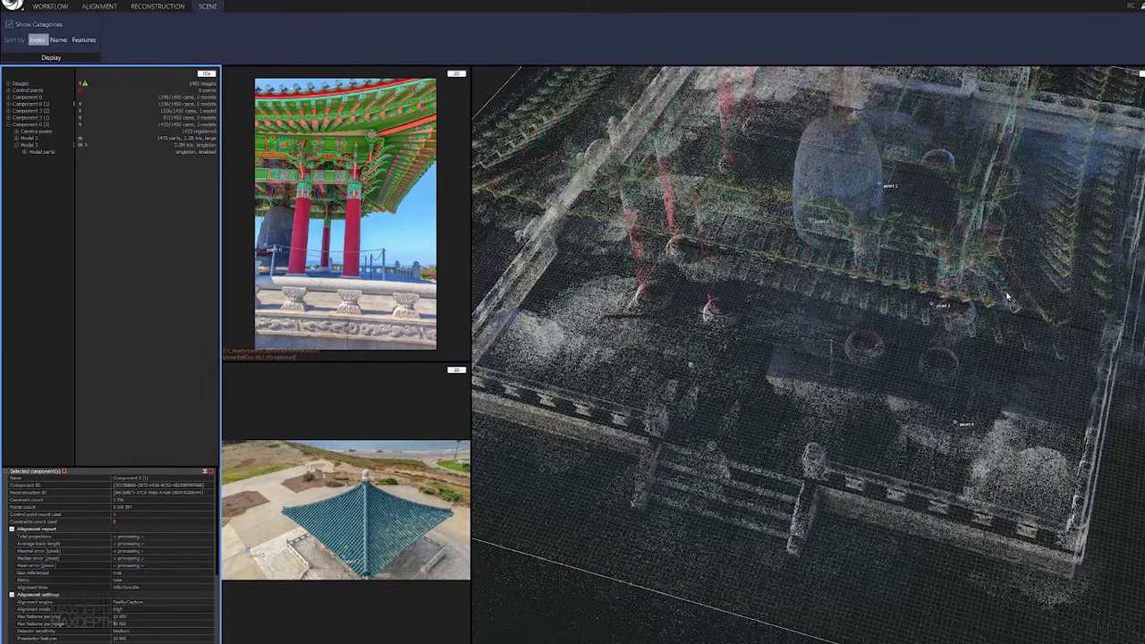
drag(915, 322, 1002, 253)
scroll(1077, 269, down, 5)
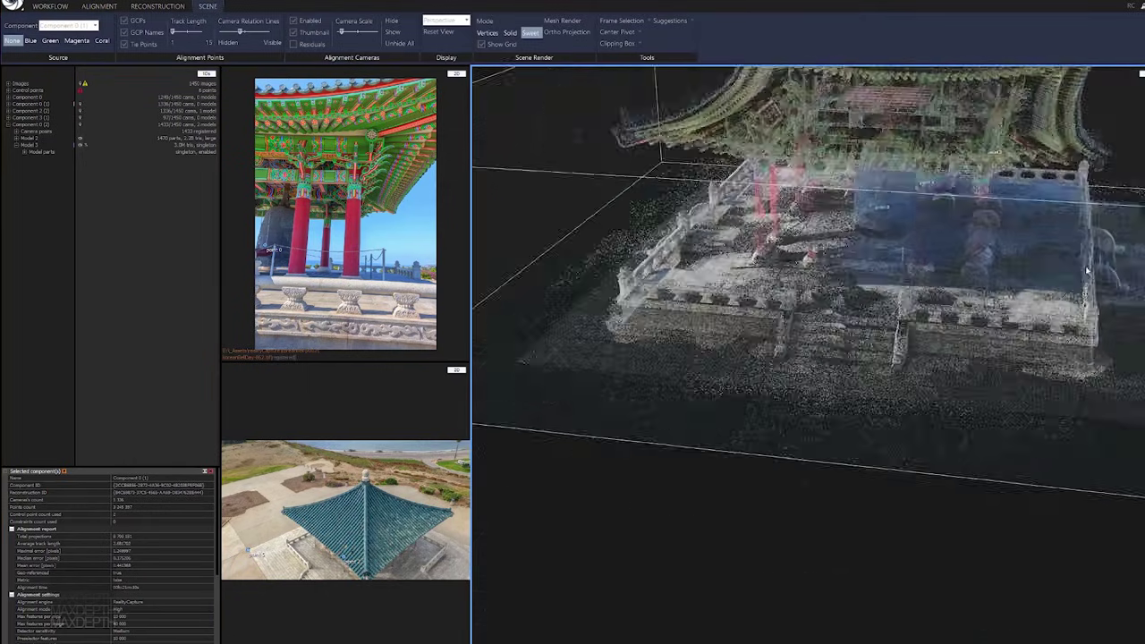
scroll(881, 281, down, 3)
drag(880, 281, 852, 272)
scroll(646, 424, down, 2)
scroll(641, 423, up, 3)
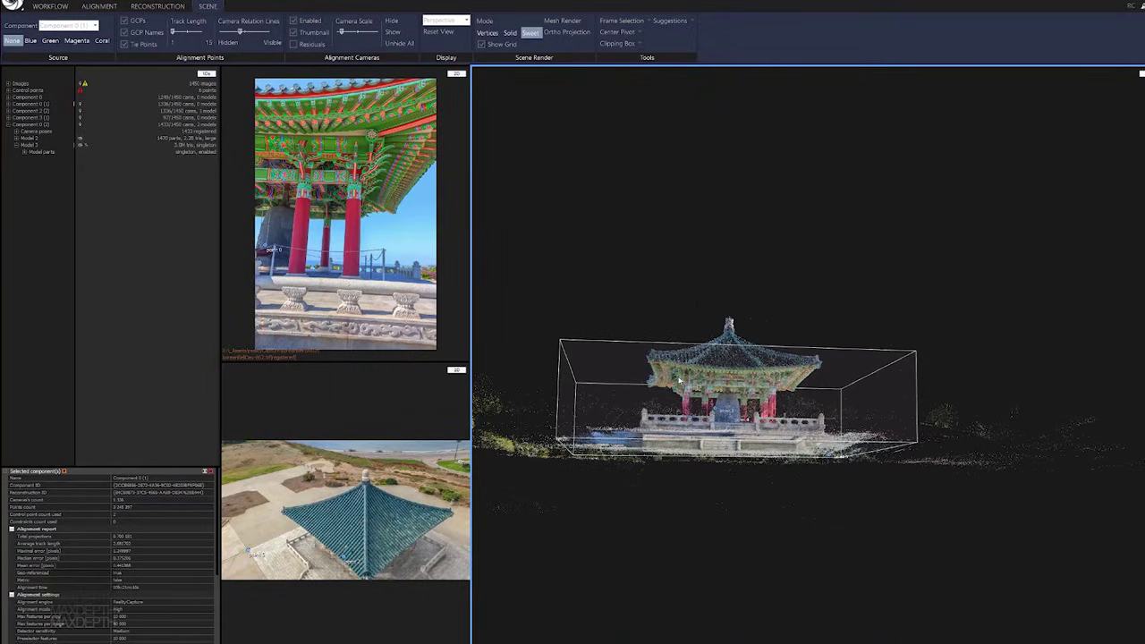
Step: Examine Component 0 (1)'s roof, bell and stone base up close from low side angles
scroll(673, 378, down, 5)
scroll(673, 377, up, 8)
drag(730, 392, 615, 310)
drag(743, 298, 715, 287)
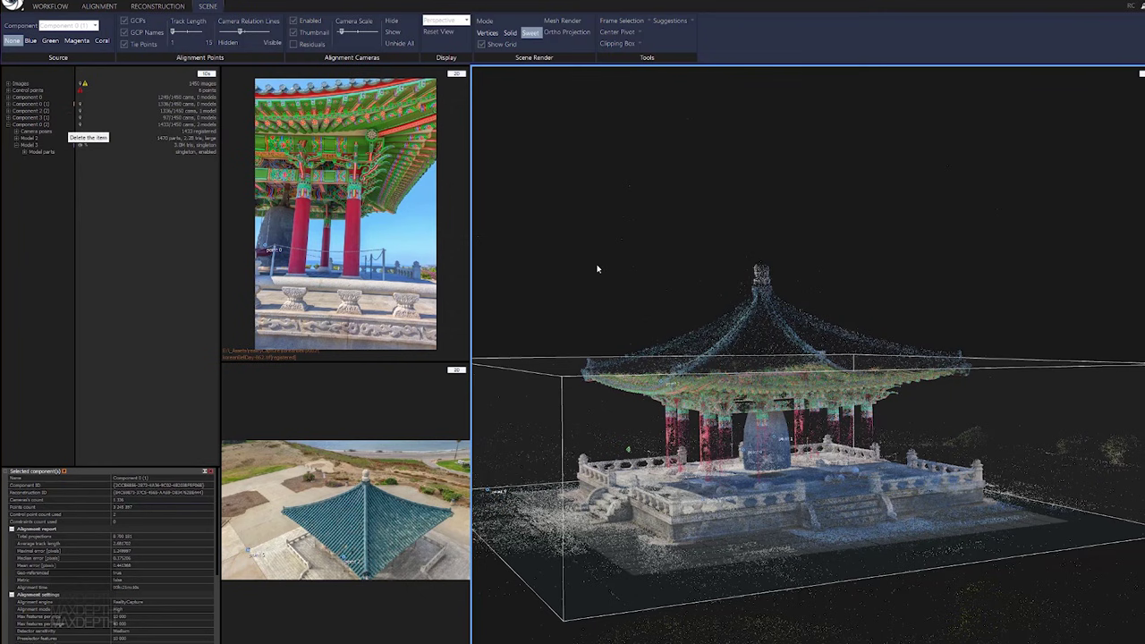
drag(882, 296, 728, 302)
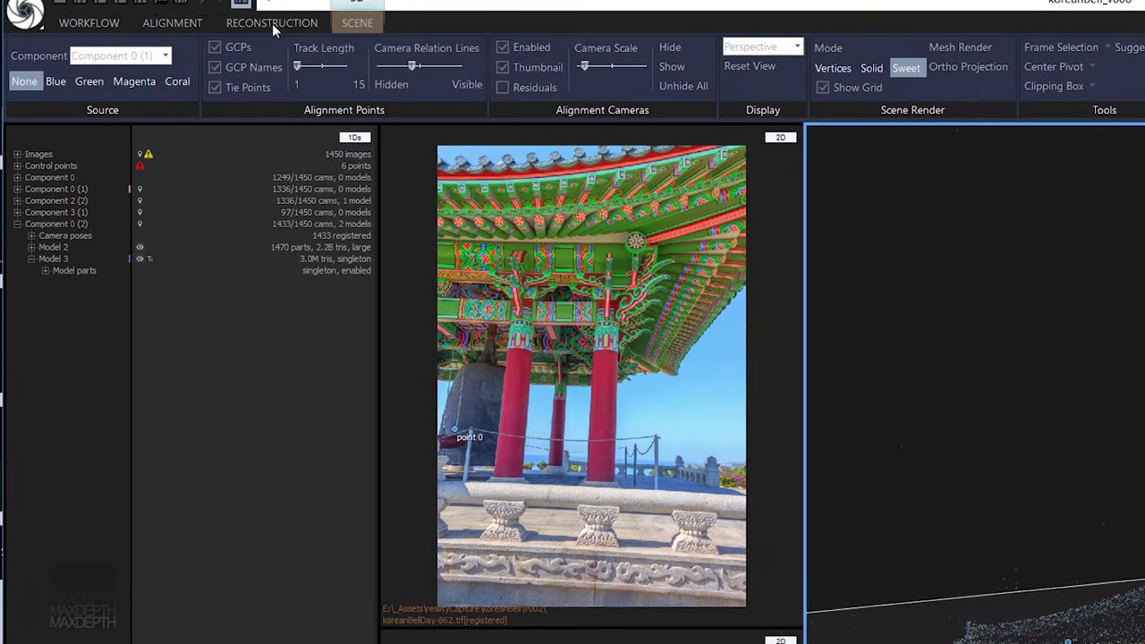
Step: Activate the Control Points tool for alignment and expand the project's control points to list the images of point 0
click(186, 24)
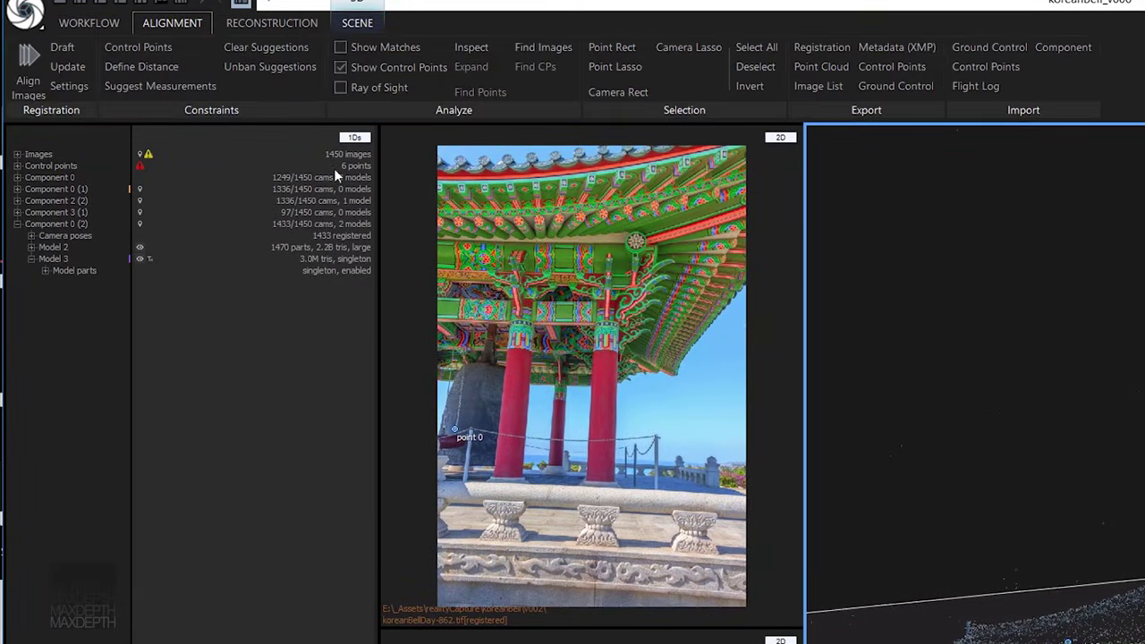
click(158, 50)
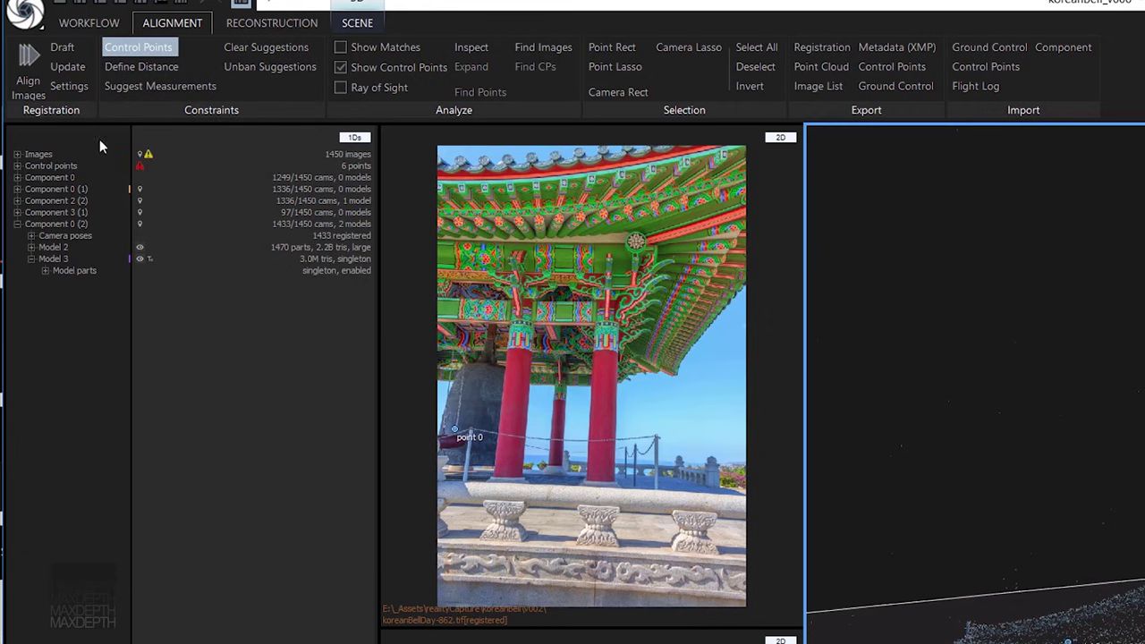
click(17, 166)
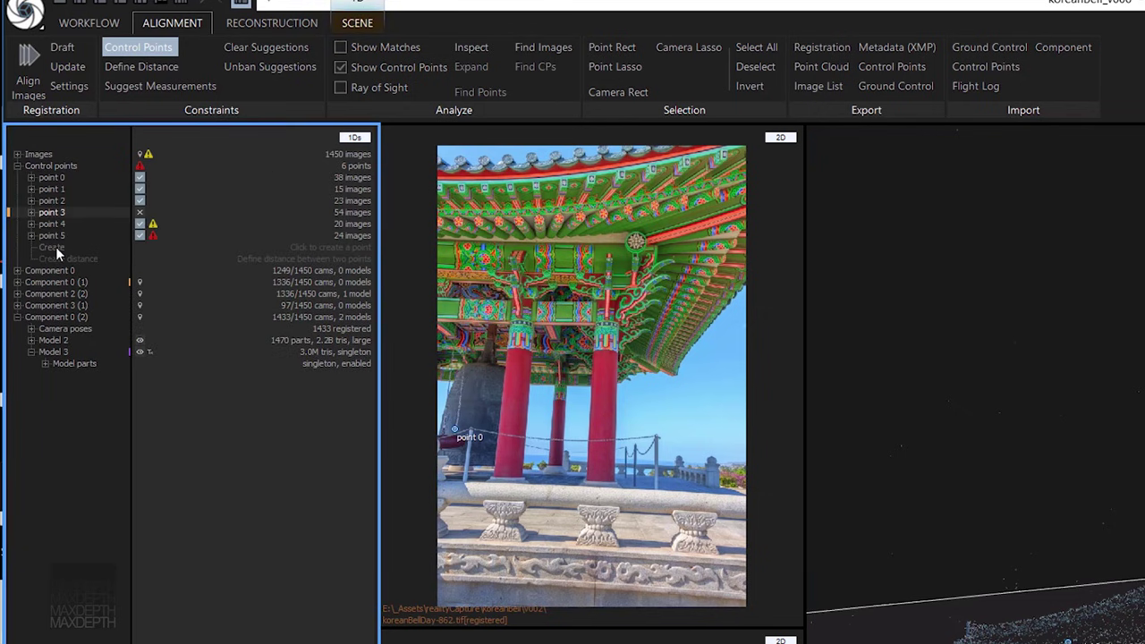
click(38, 177)
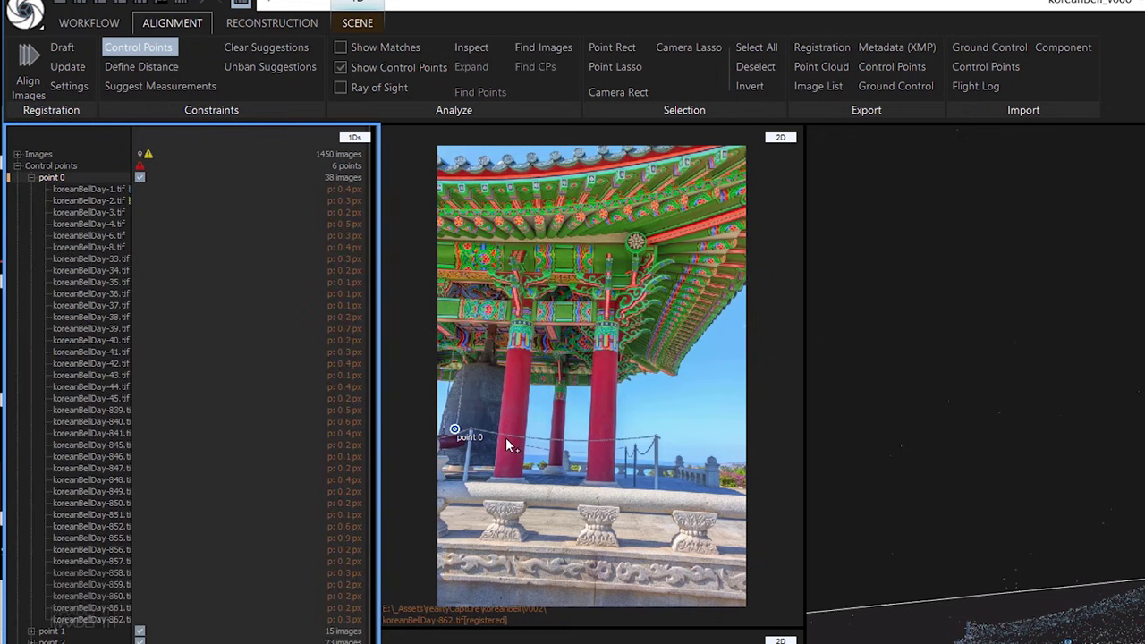
Step: Widen the 2D image view showing koreanBellDay-862.tif by shifting its border into the 3D view
key(alt)
key(alt)
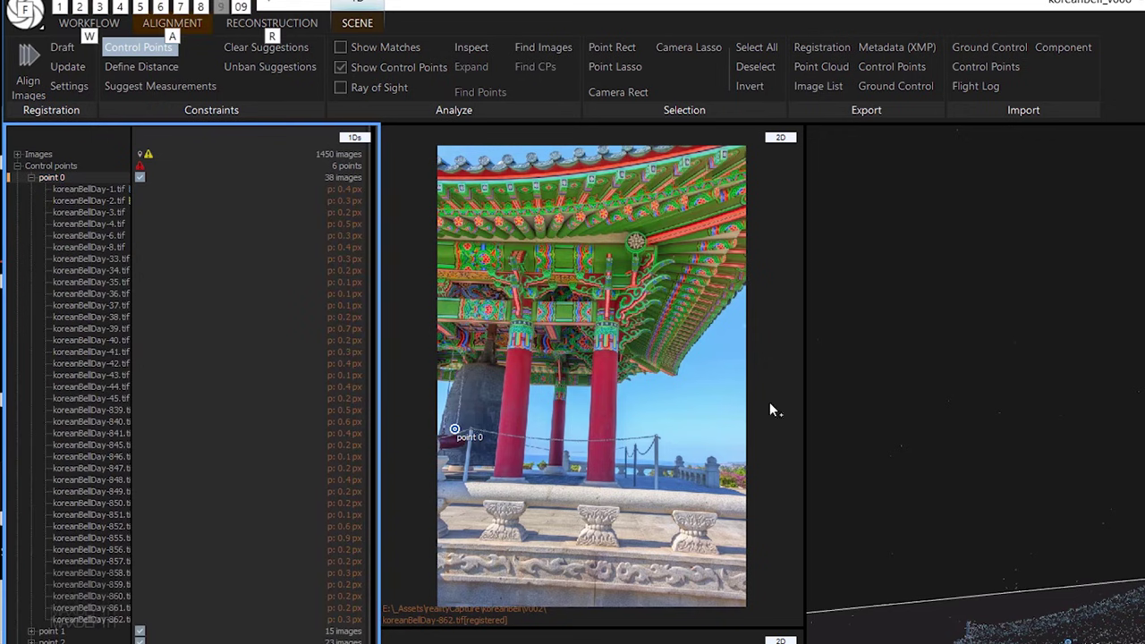
drag(806, 392, 1144, 391)
Step: Examine the exact placement of point 0 on the bell beside the chain in koreanBellDay-862.tif
scroll(573, 456, up, 3)
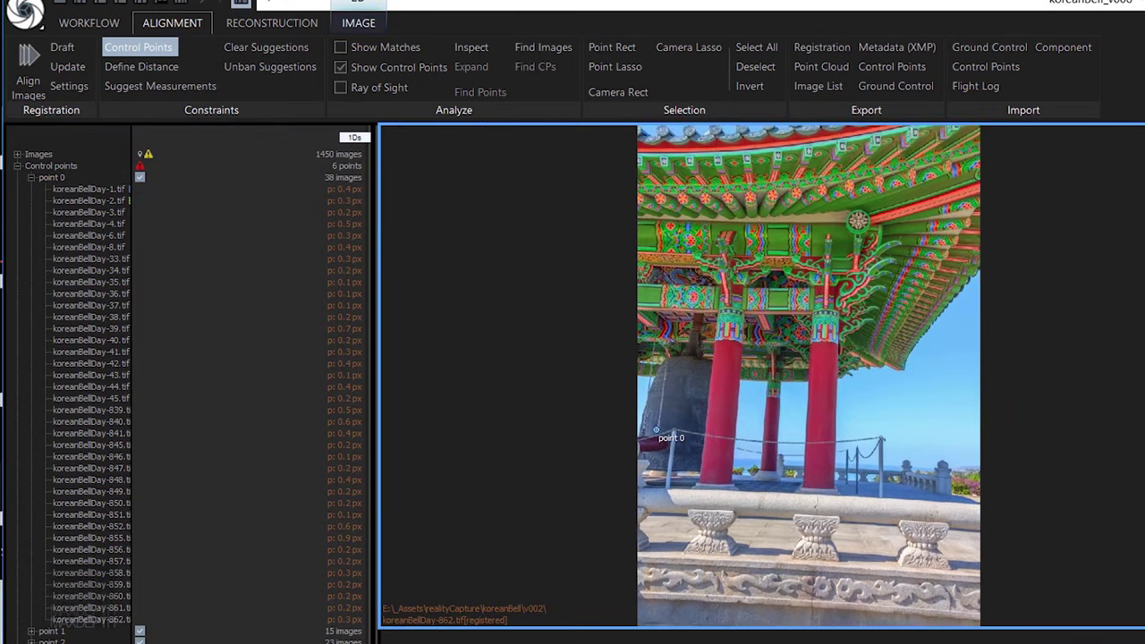
scroll(666, 358, up, 2)
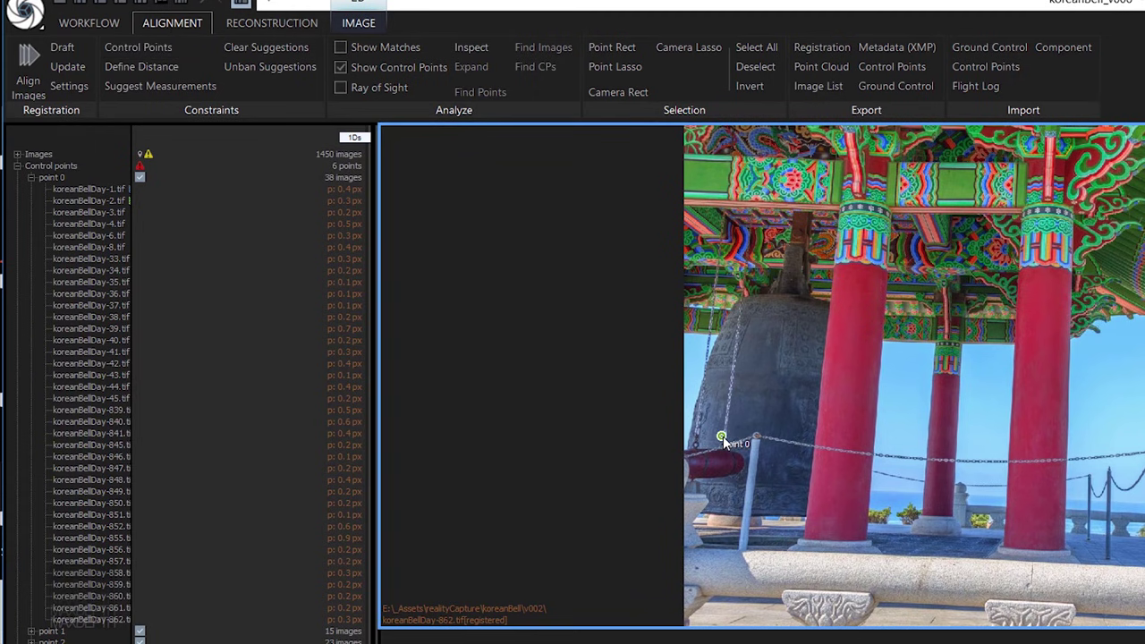
scroll(723, 440, up, 3)
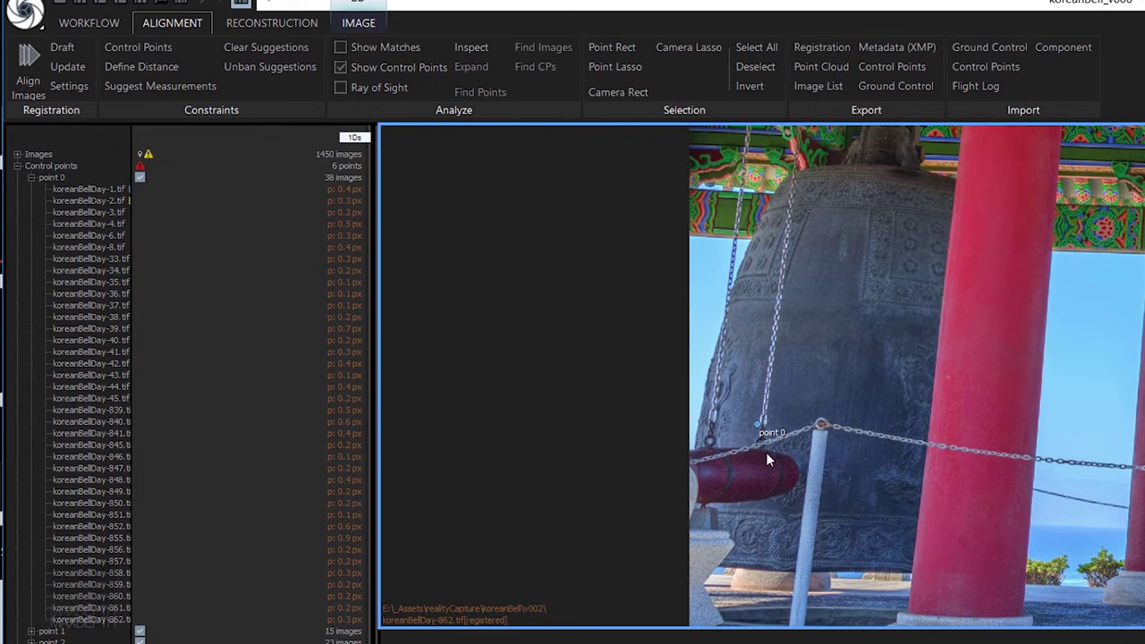
scroll(757, 421, up, 5)
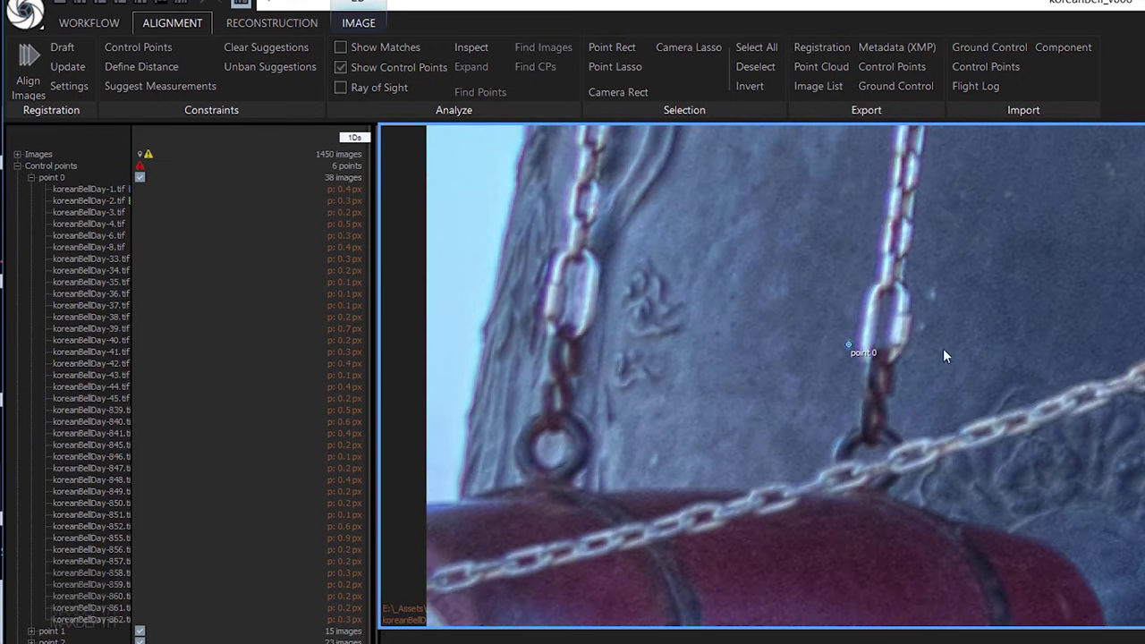
scroll(850, 308, up, 5)
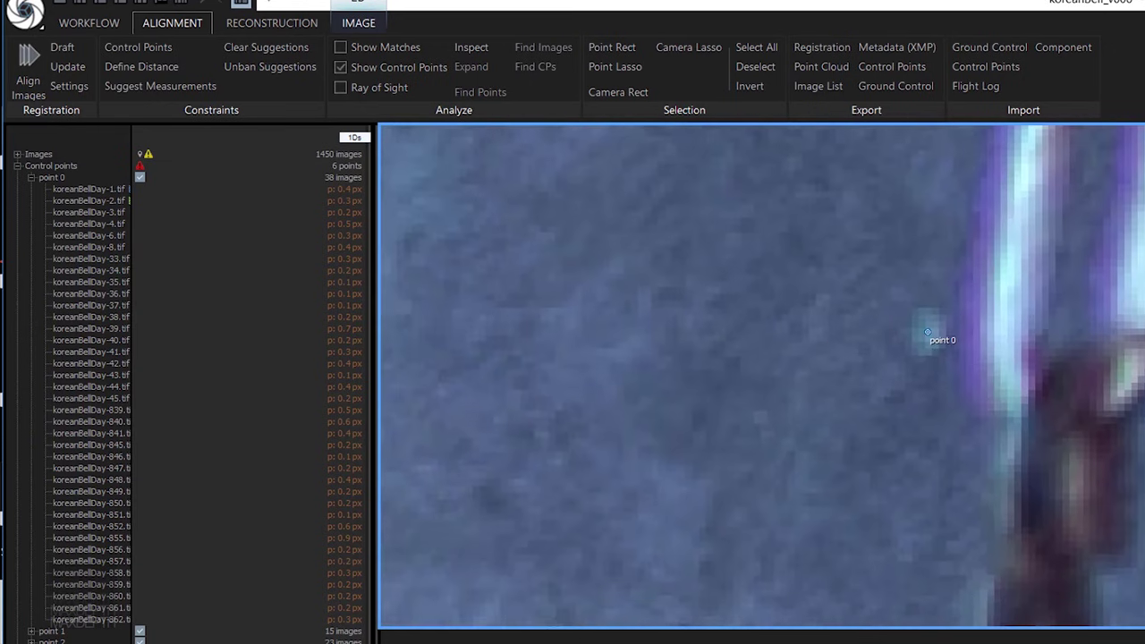
key(alt)
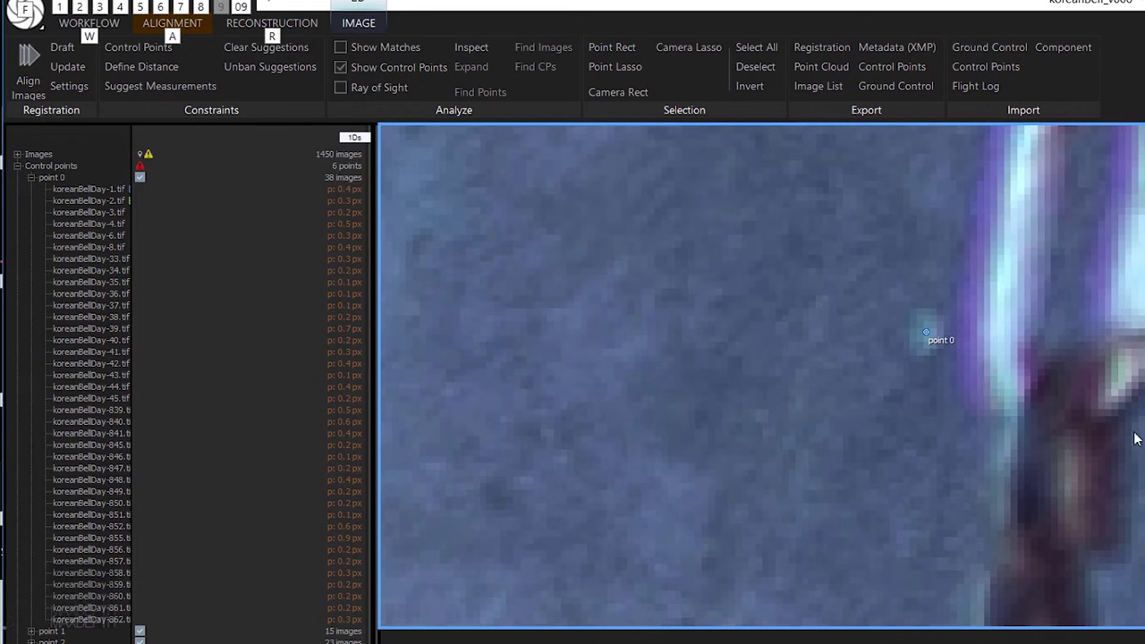
key(alt)
scroll(895, 349, down, 3)
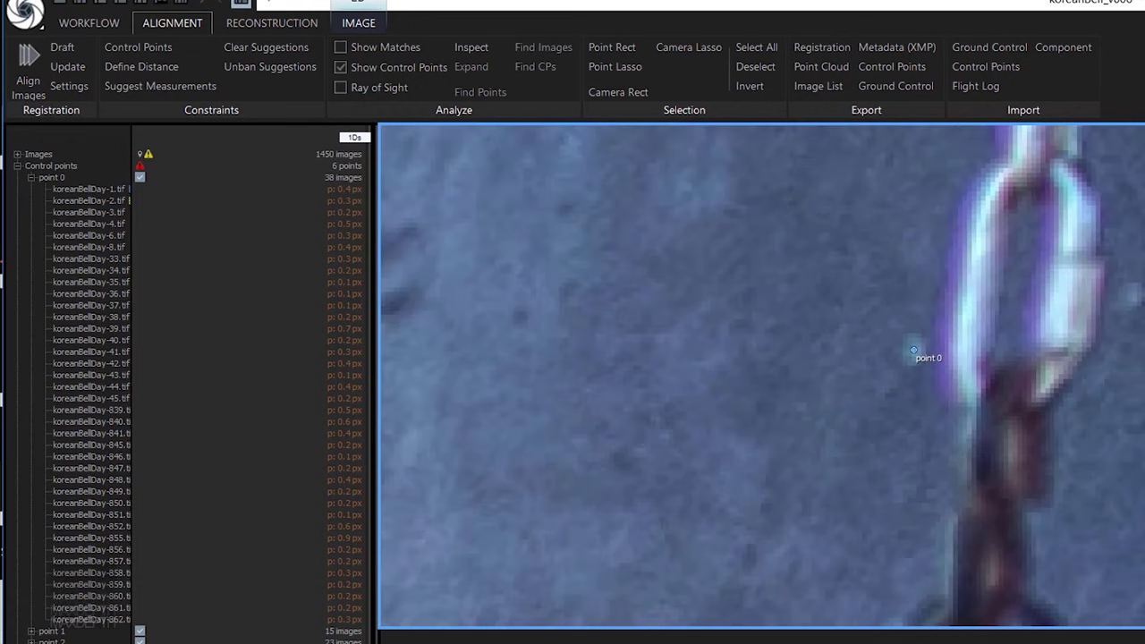
scroll(993, 373, down, 3)
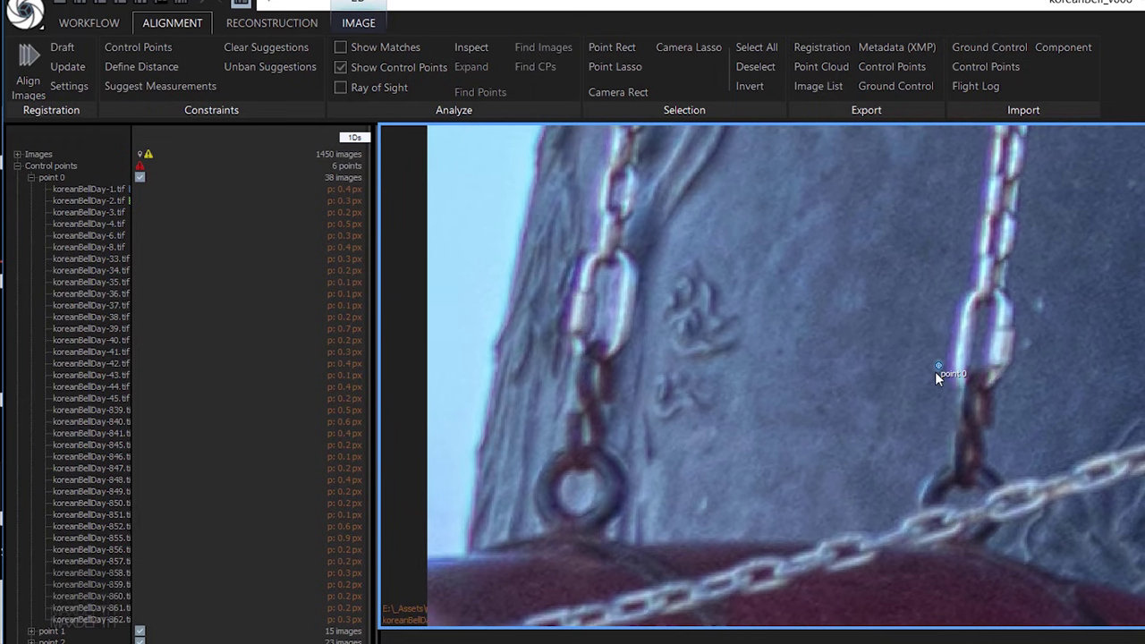
Step: Load koreanBellDay-1.tif from point 0's image list into the 2D view and show the whole photo around the marker
key(alt)
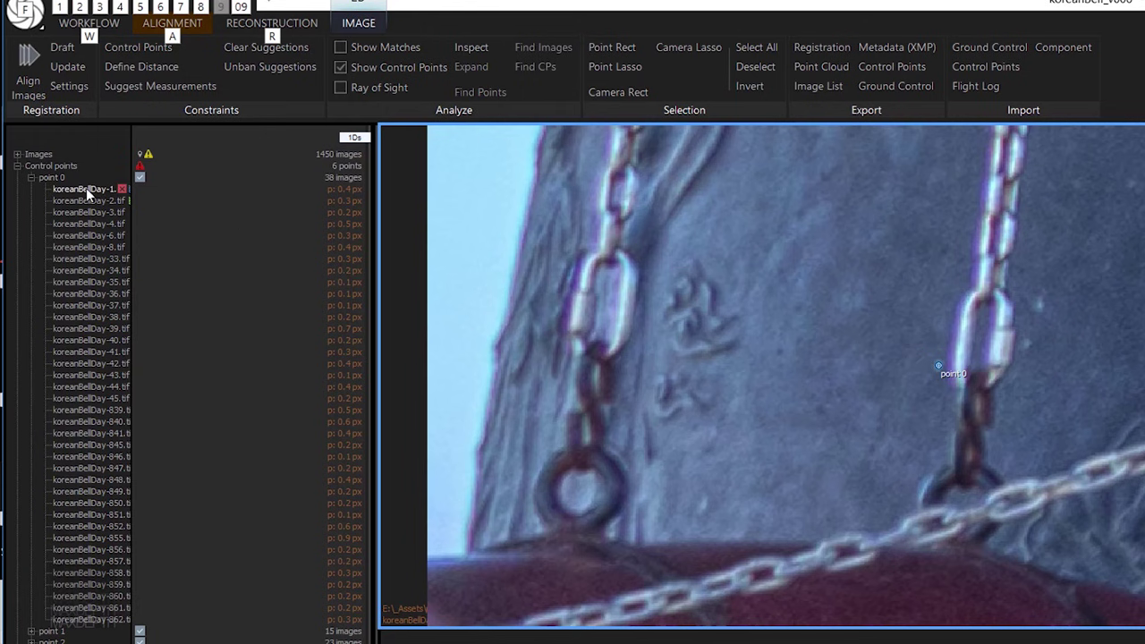
drag(86, 188, 673, 254)
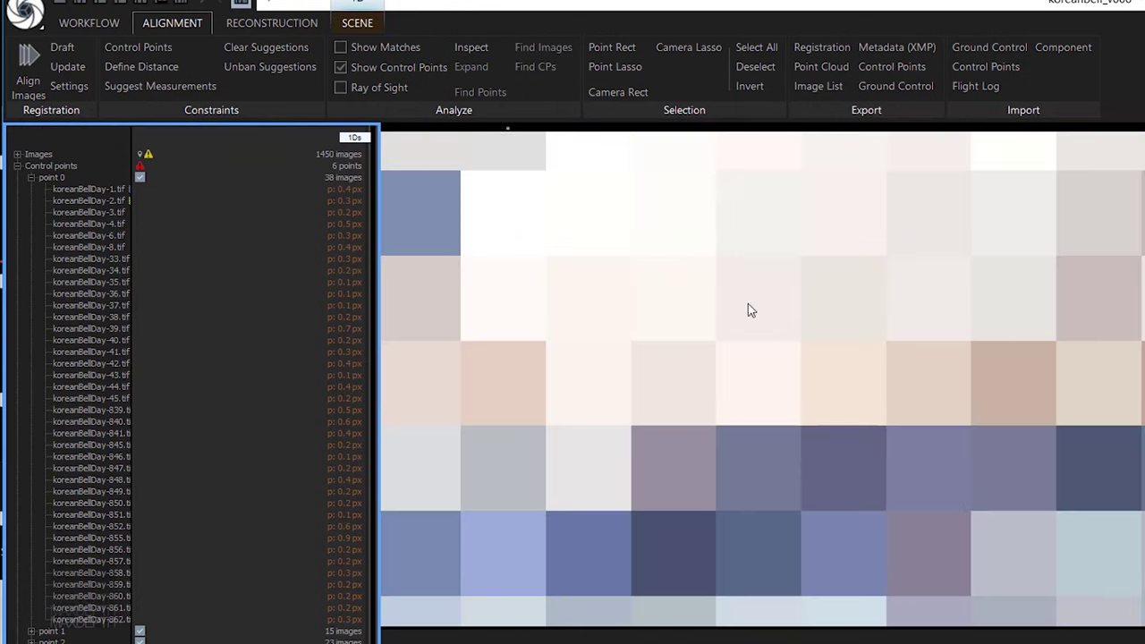
scroll(935, 473, down, 4)
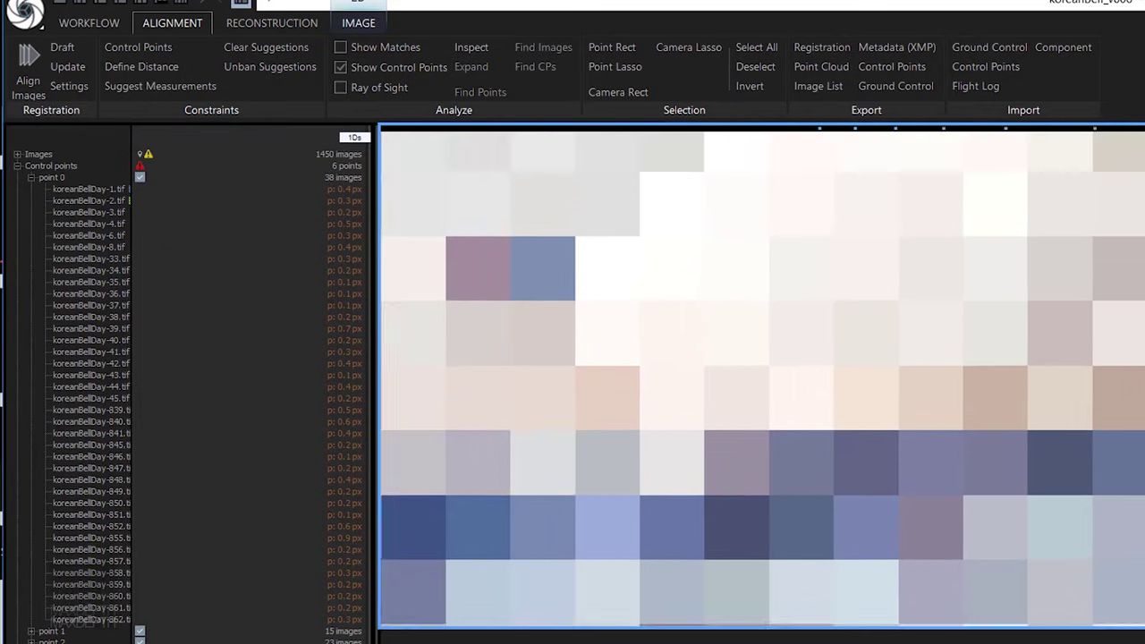
scroll(926, 385, down, 8)
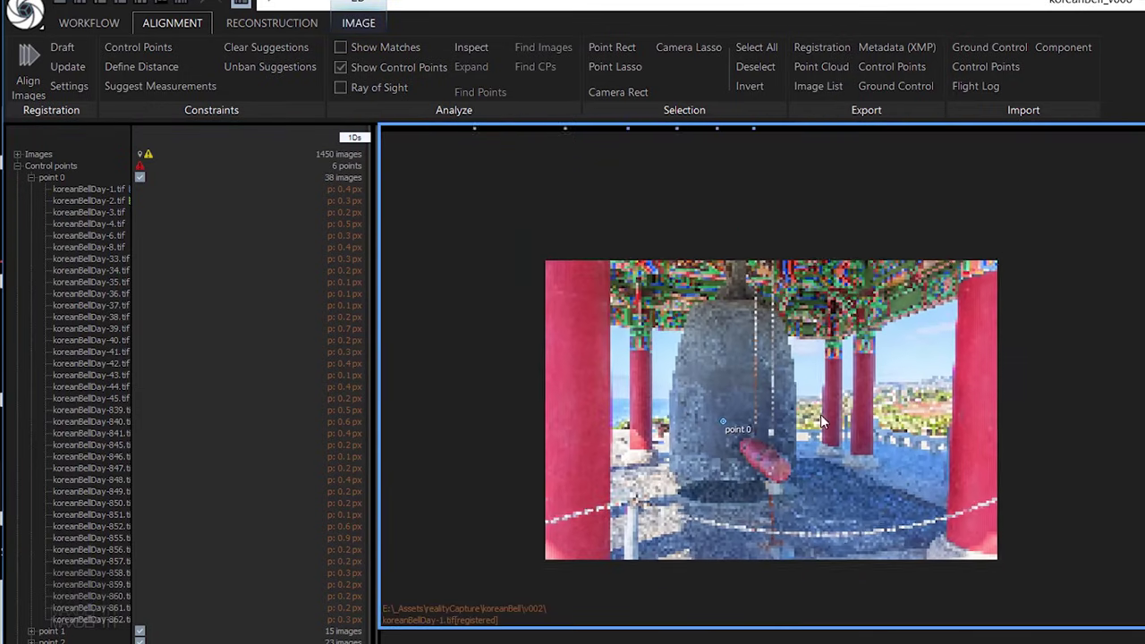
Step: Examine the exact placement of point 0 on the bright speck of the bell's surface in koreanBellDay-1.tif
scroll(939, 431, up, 3)
scroll(678, 330, up, 5)
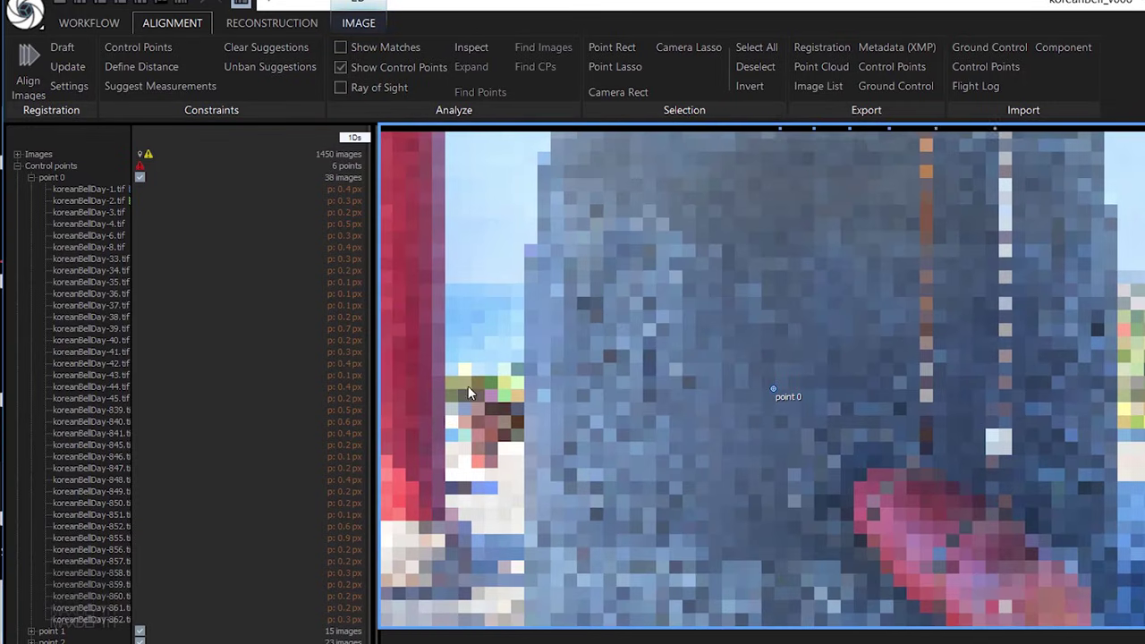
drag(671, 434, 619, 381)
scroll(680, 365, up, 1)
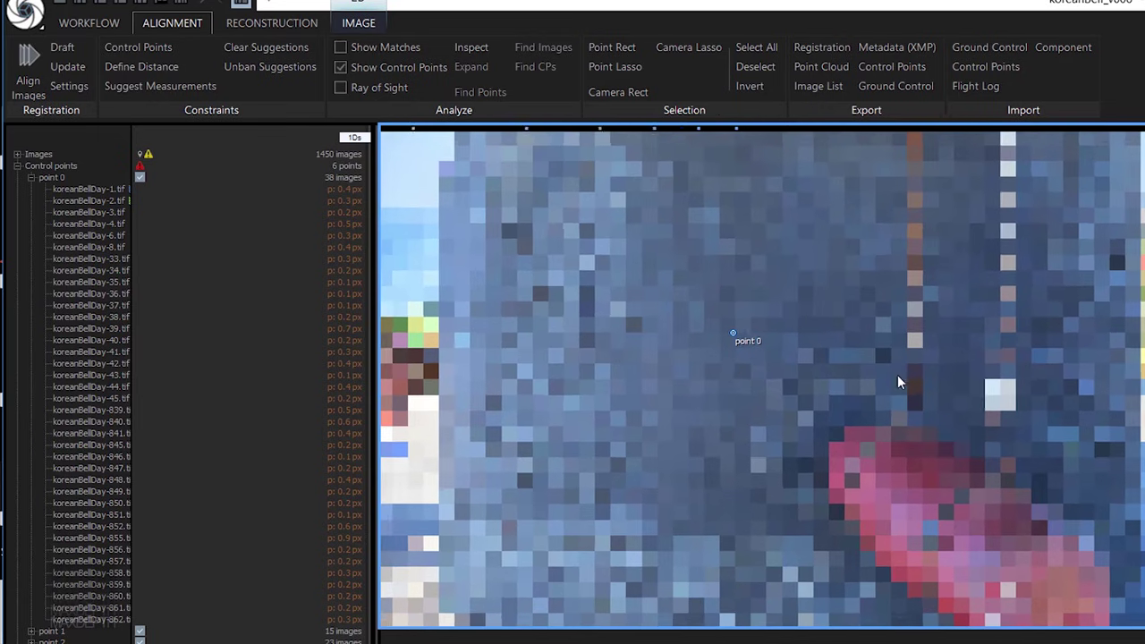
key(alt)
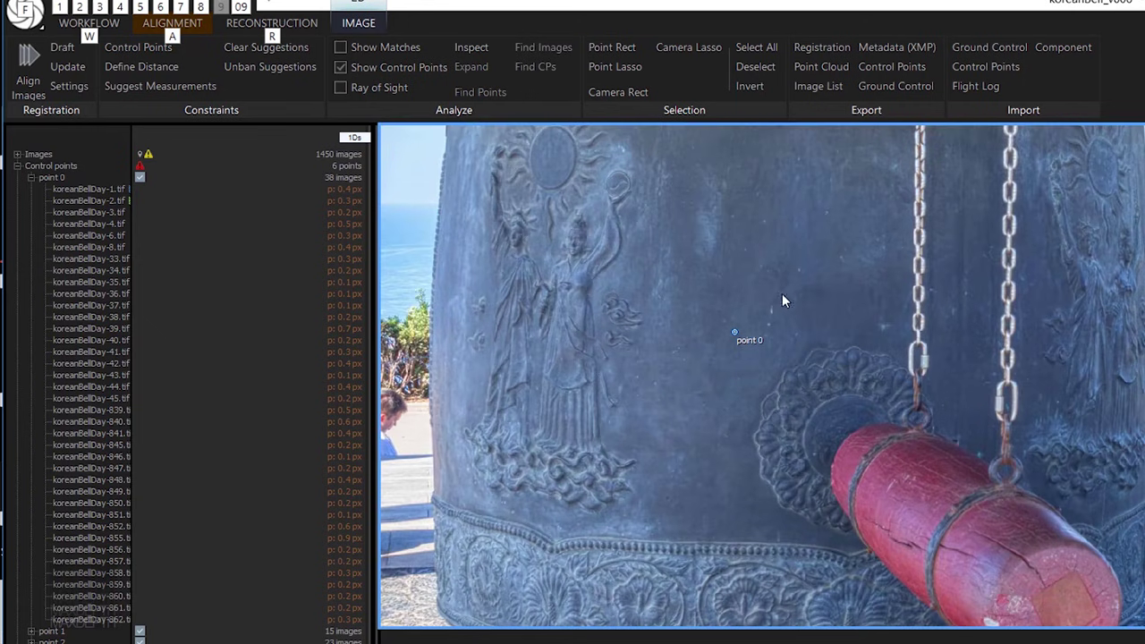
scroll(722, 340, up, 5)
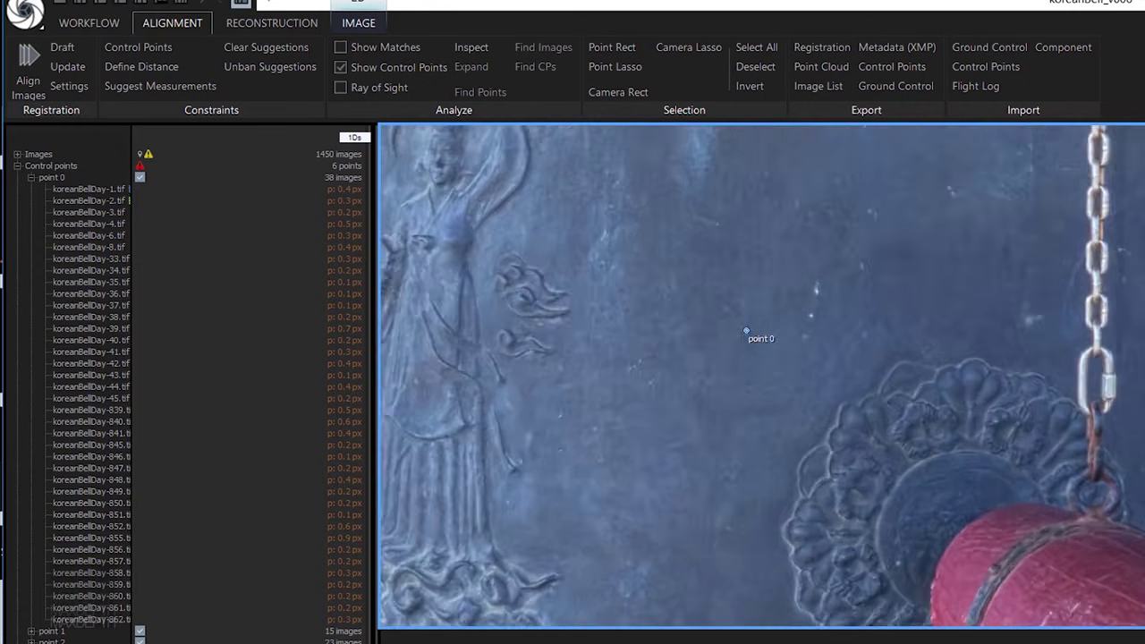
scroll(823, 344, up, 3)
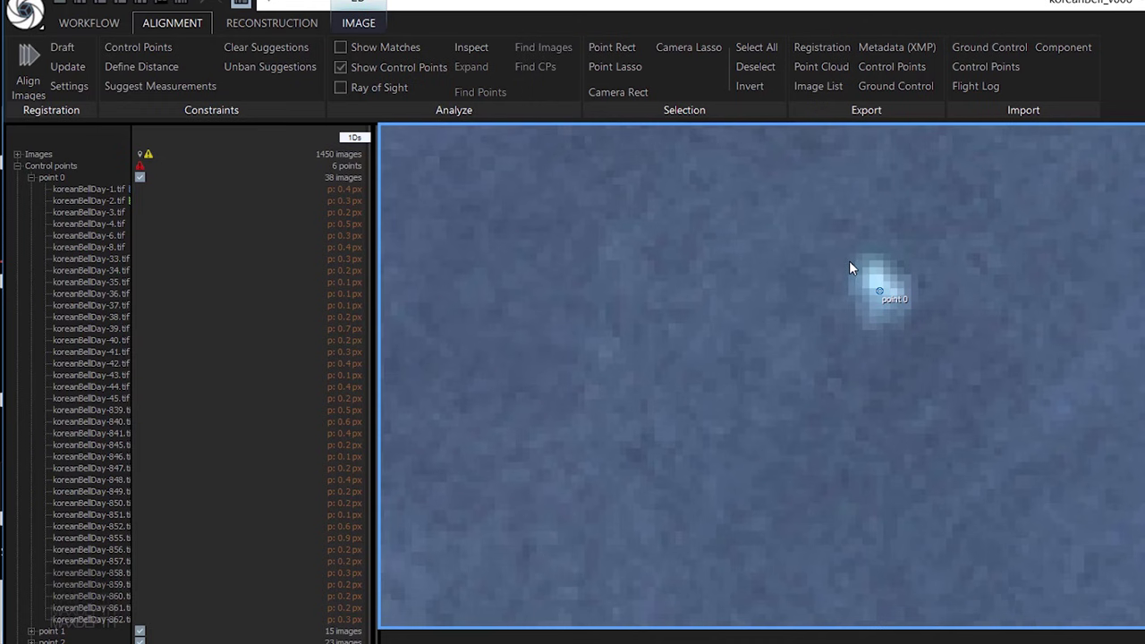
key(alt)
scroll(908, 312, down, 2)
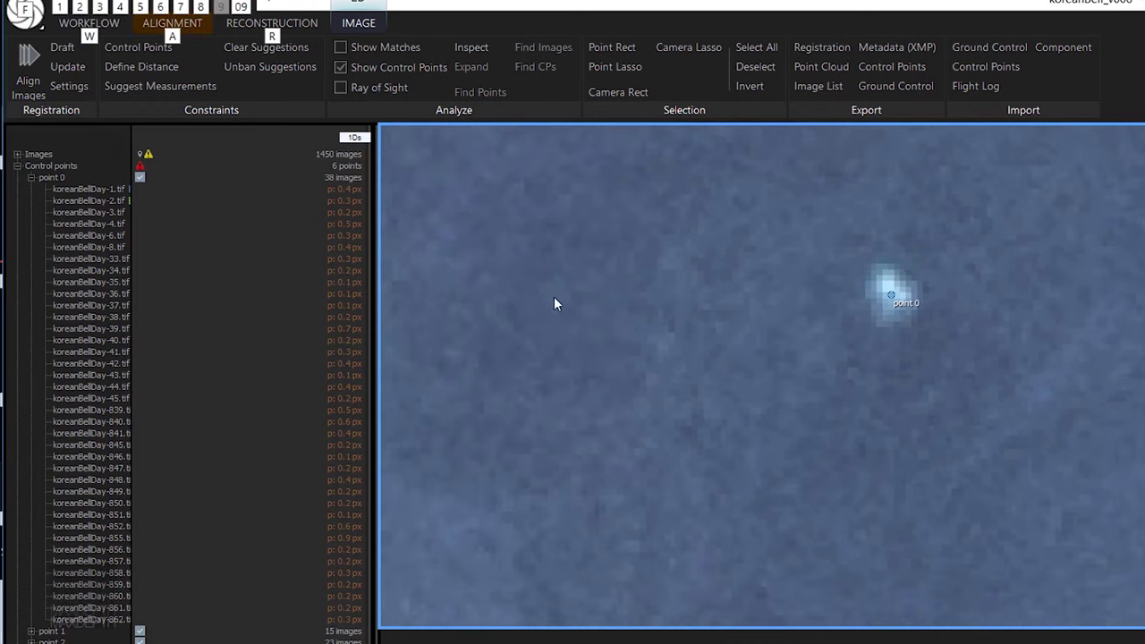
Step: Examine the bell surface around point 0, including the neighbouring specks, relief ornaments and red striking log
scroll(1068, 333, down, 5)
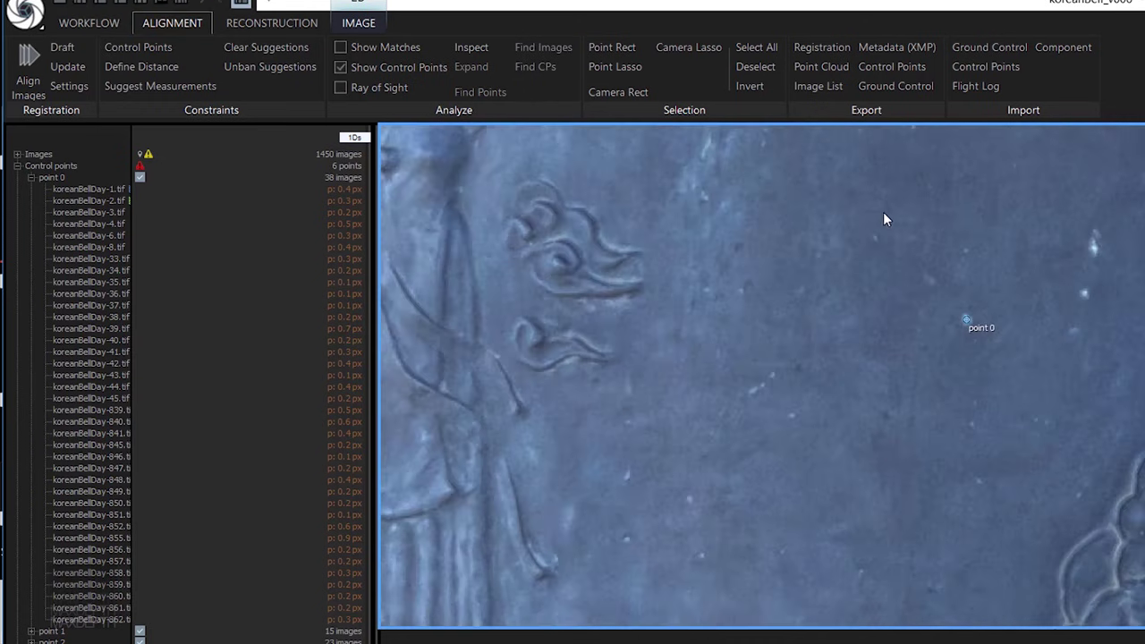
scroll(975, 391, up, 5)
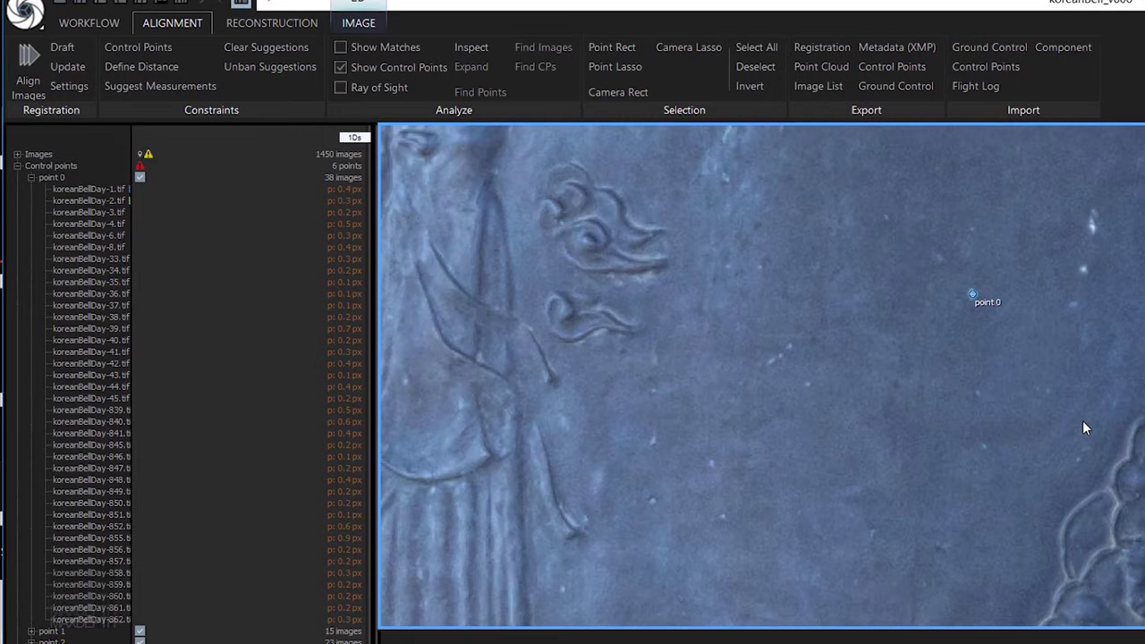
key(alt)
drag(960, 217, 736, 297)
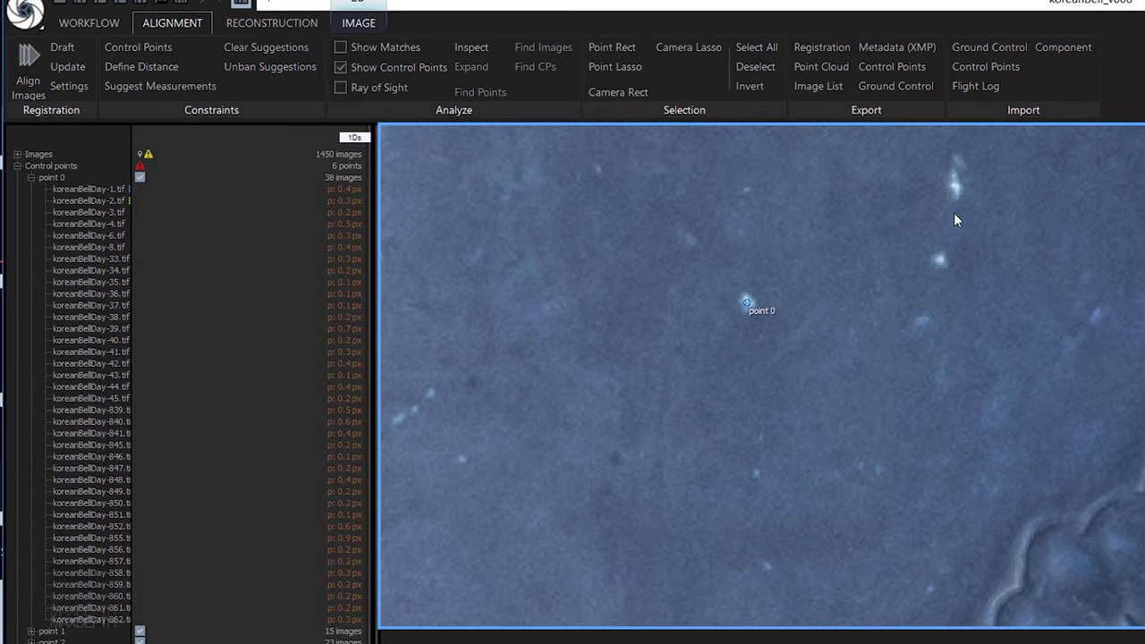
alt+right_drag(944, 356, 537, 323)
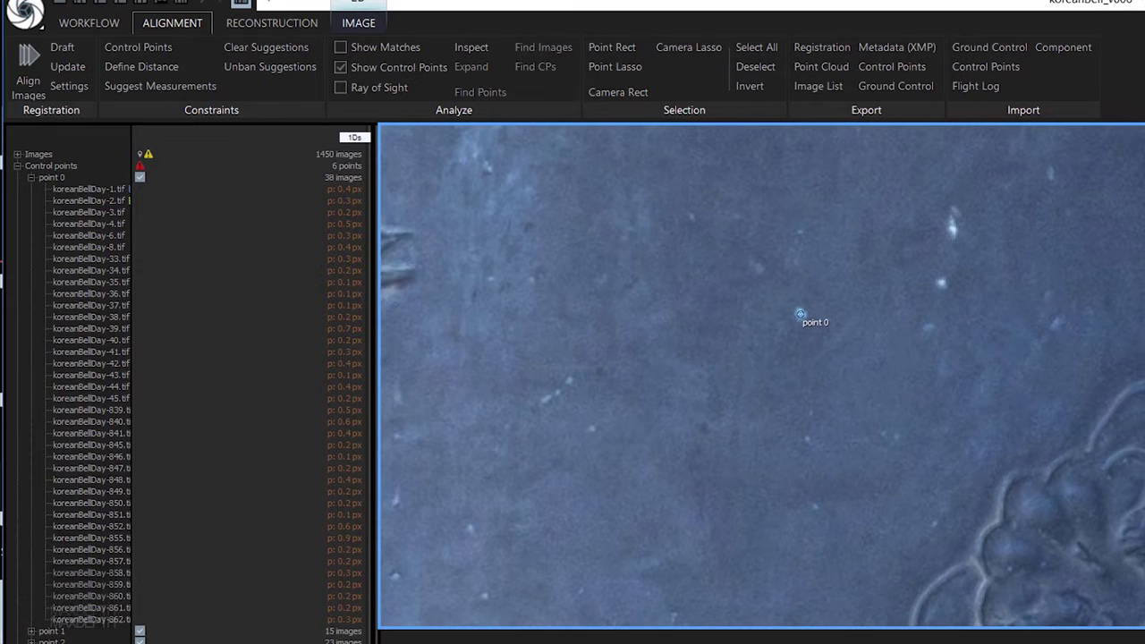
scroll(959, 329, down, 8)
scroll(959, 329, up, 4)
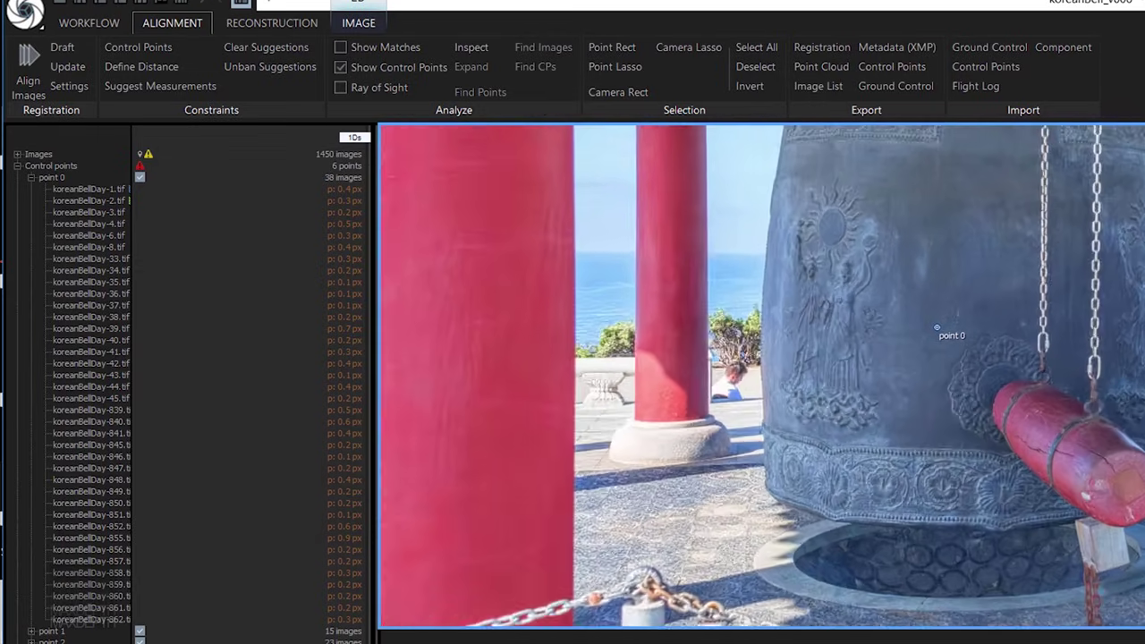
scroll(976, 297, up, 5)
Step: Examine the bell and the control points around it inside the pavilion's 3D point cloud
key(alt)
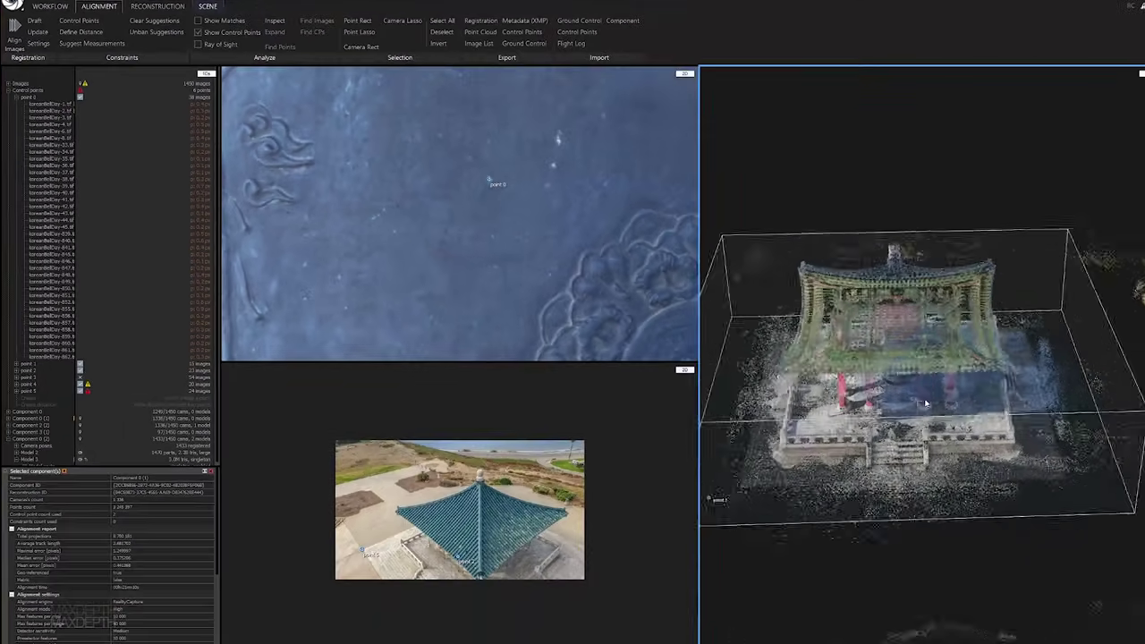
drag(927, 403, 828, 377)
scroll(828, 376, up, 4)
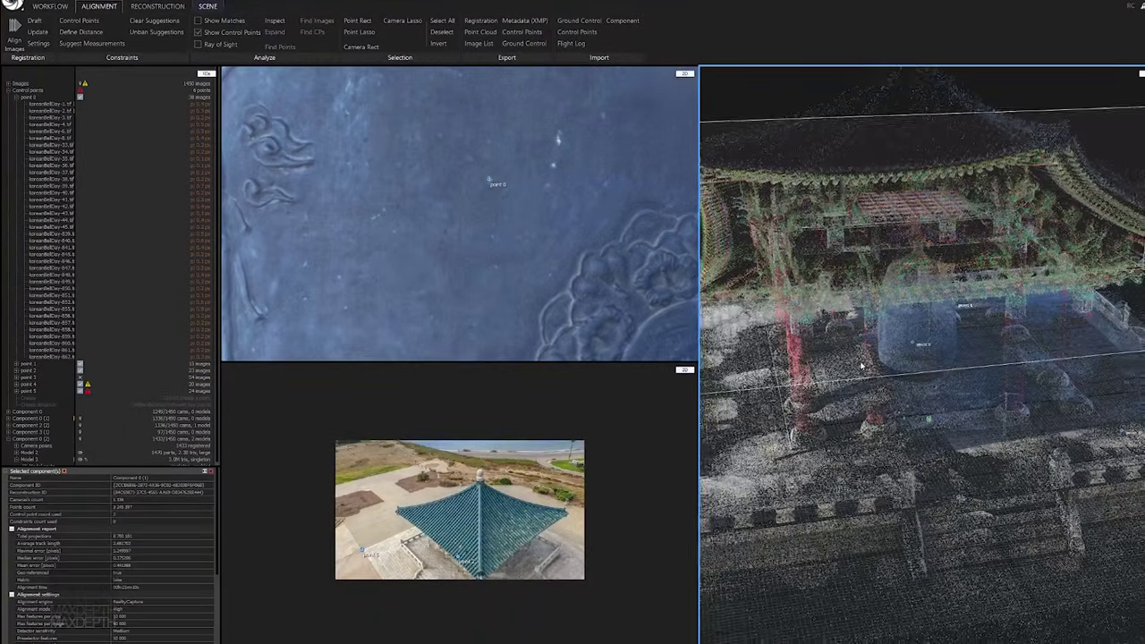
scroll(827, 375, down, 1)
drag(952, 374, 933, 349)
scroll(935, 347, down, 3)
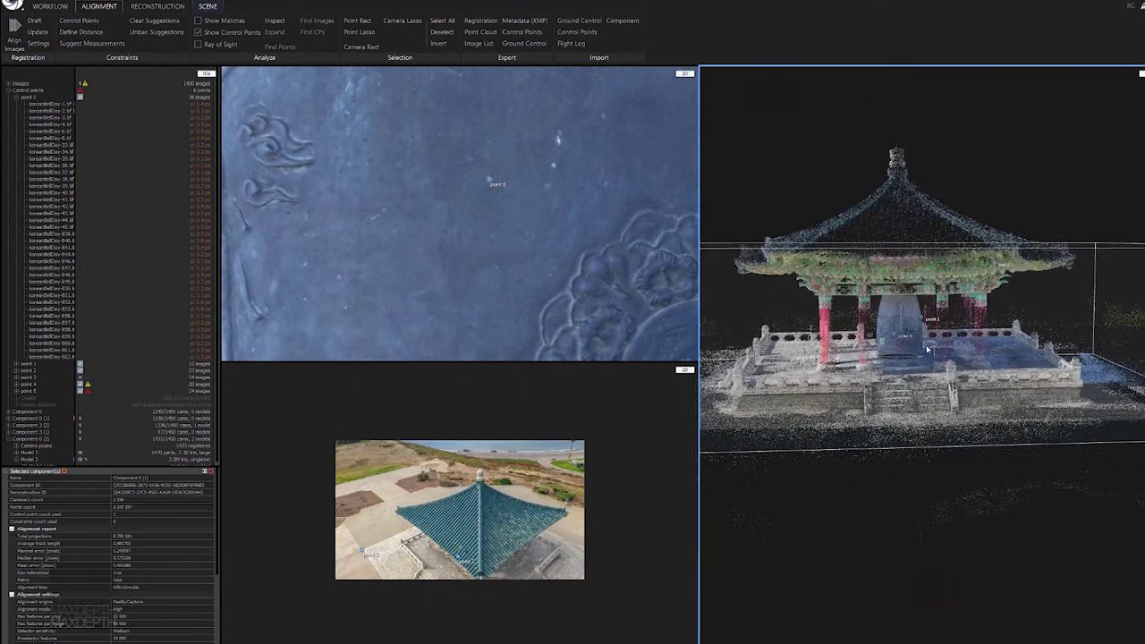
scroll(944, 340, up, 5)
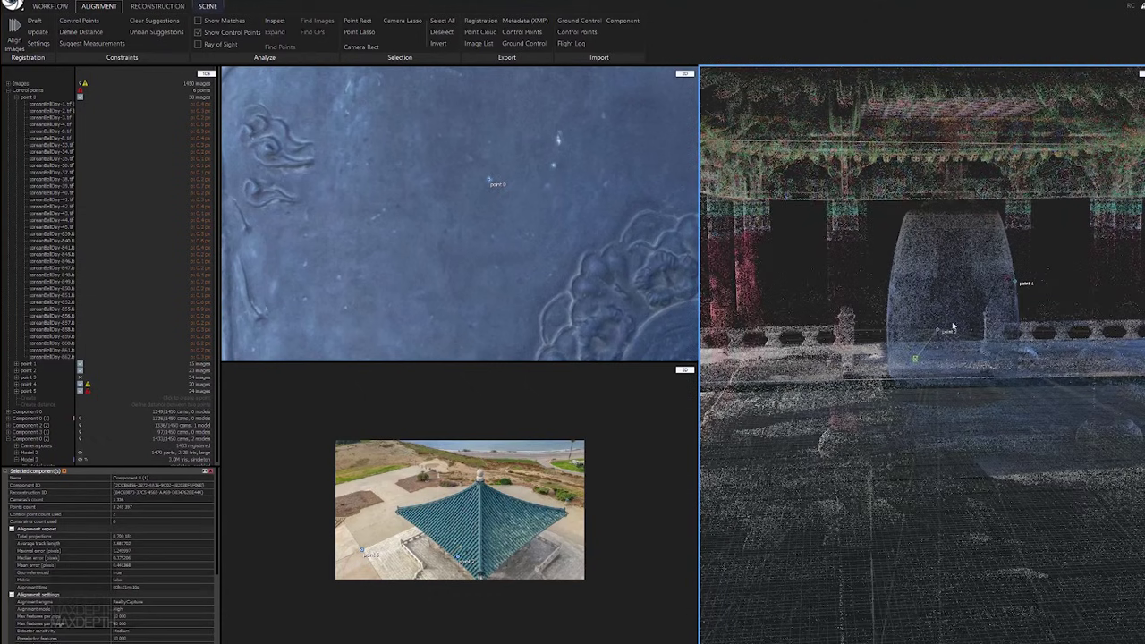
scroll(537, 237, up, 2)
Step: Show the whole bell in koreanBellDay-1.tif and select point 0 on it
scroll(594, 218, down, 5)
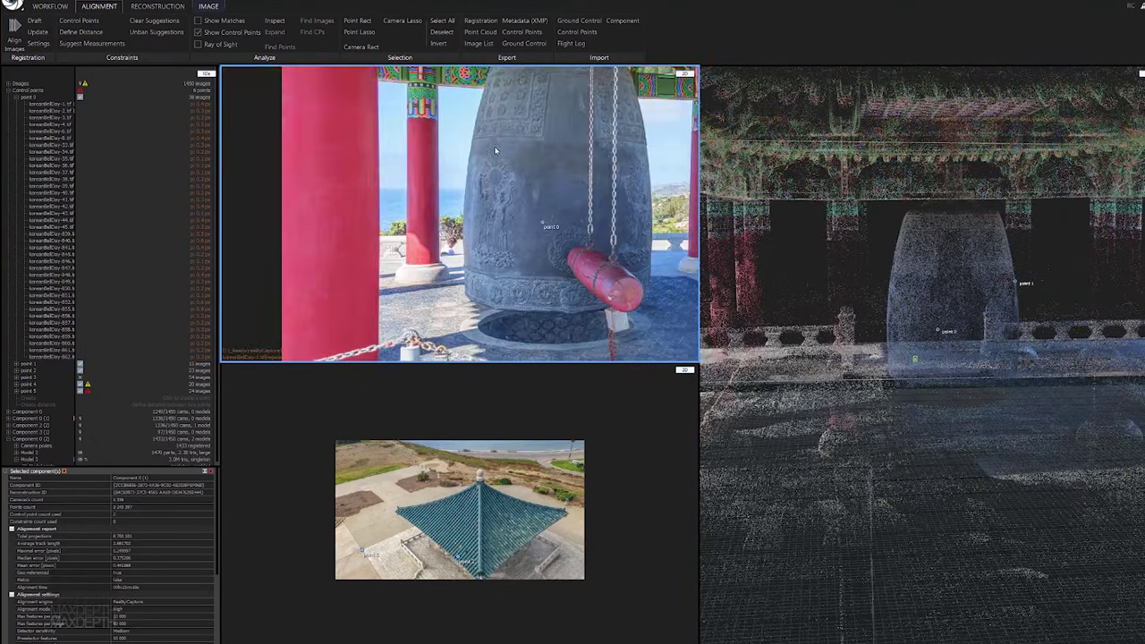
scroll(982, 352, up, 3)
scroll(956, 345, down, 5)
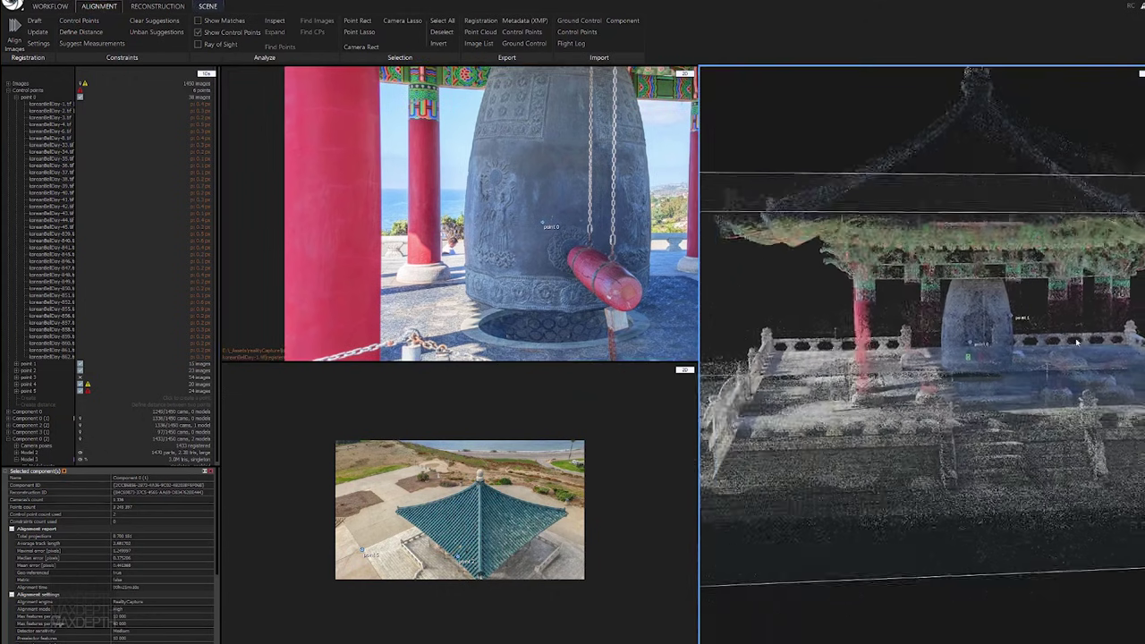
key(alt)
click(544, 224)
drag(827, 463, 895, 471)
click(543, 224)
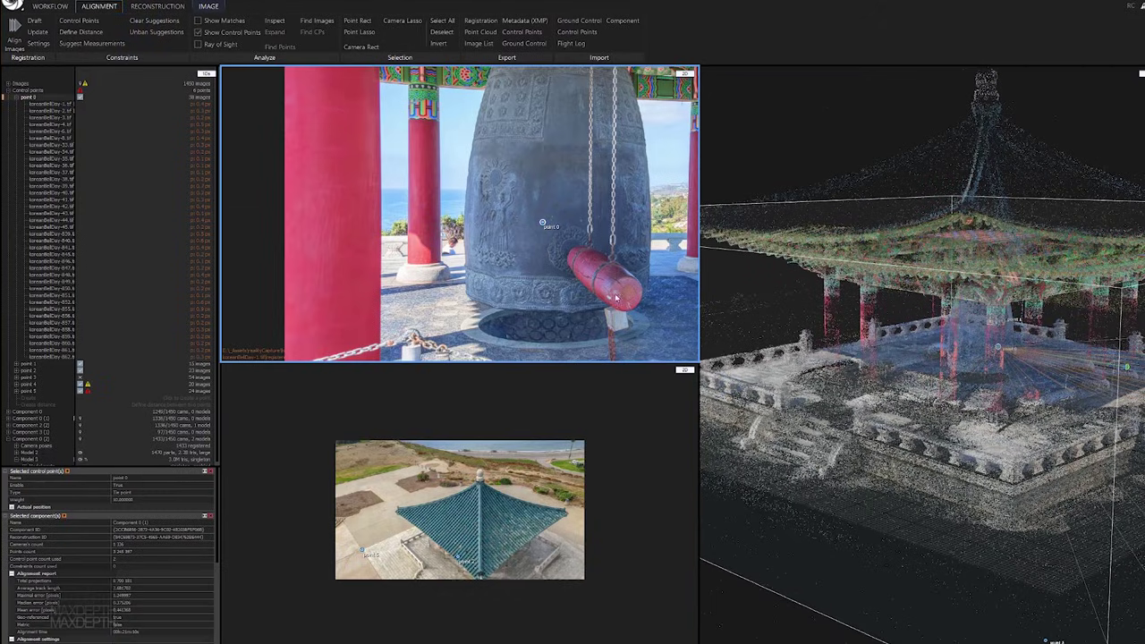
Step: Examine point 0's sight rays around the pavilion point cloud from several angles
scroll(891, 378, up, 5)
scroll(891, 377, down, 6)
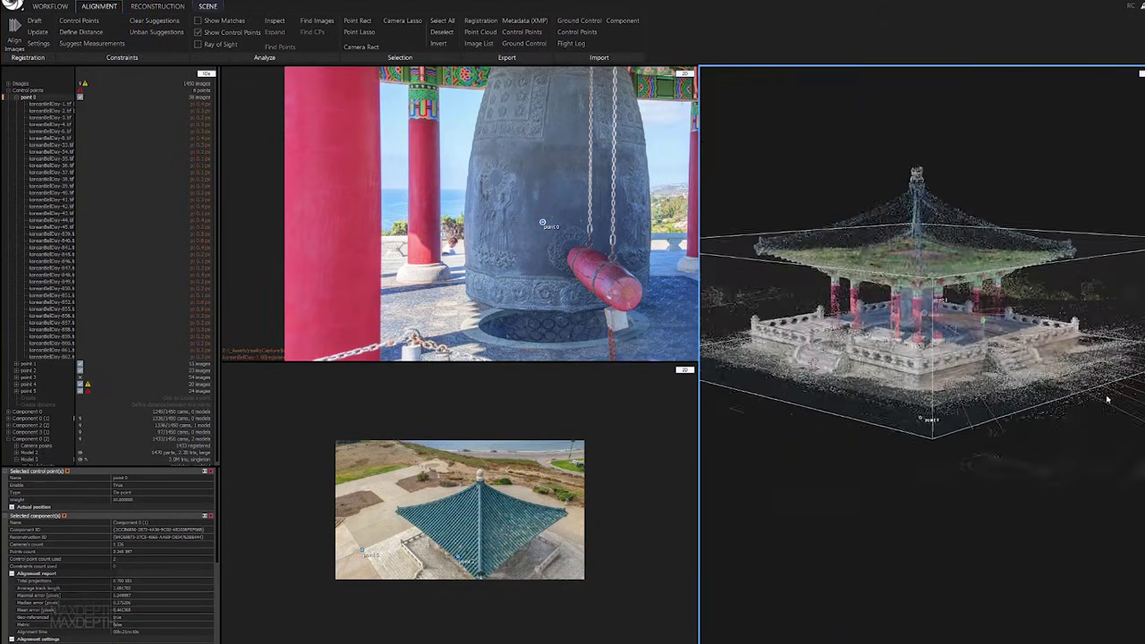
drag(1074, 425, 768, 417)
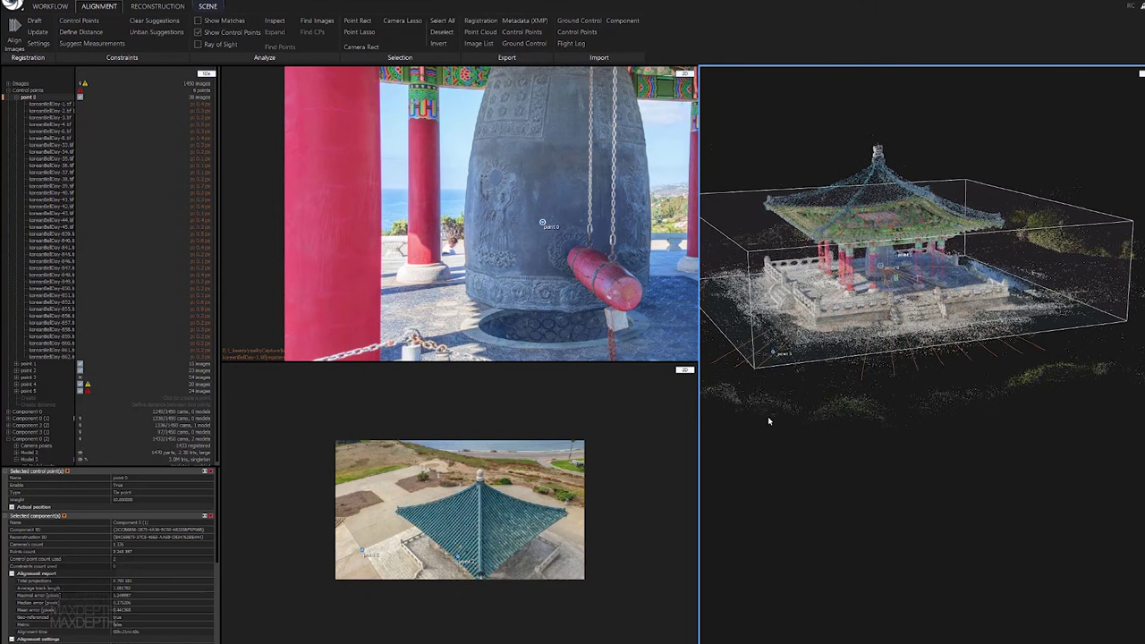
key(alt)
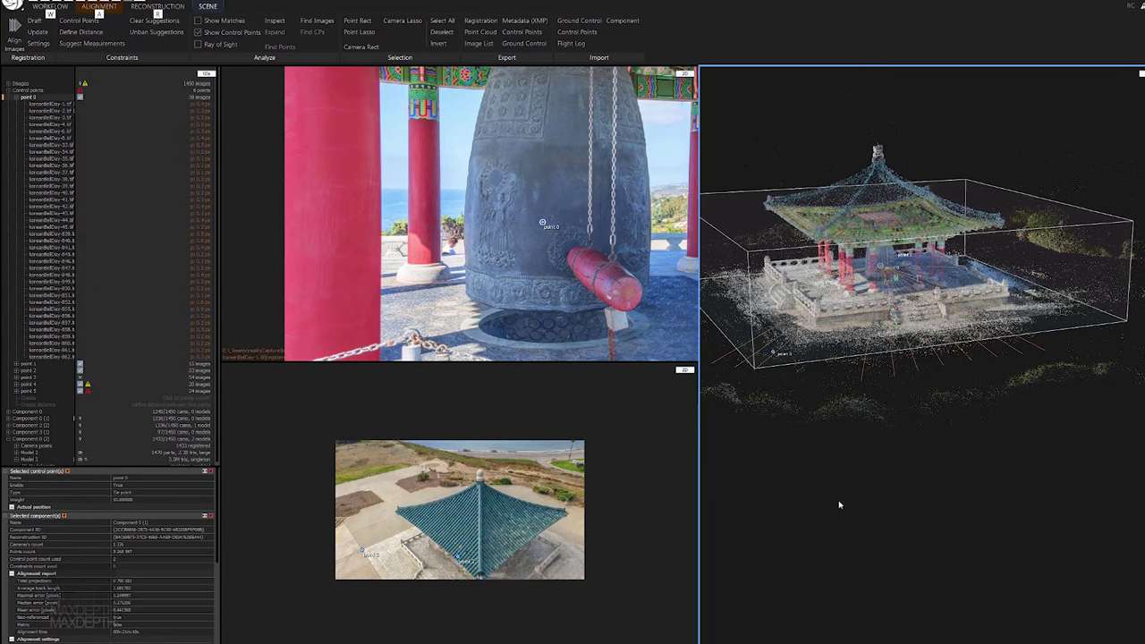
key(alt)
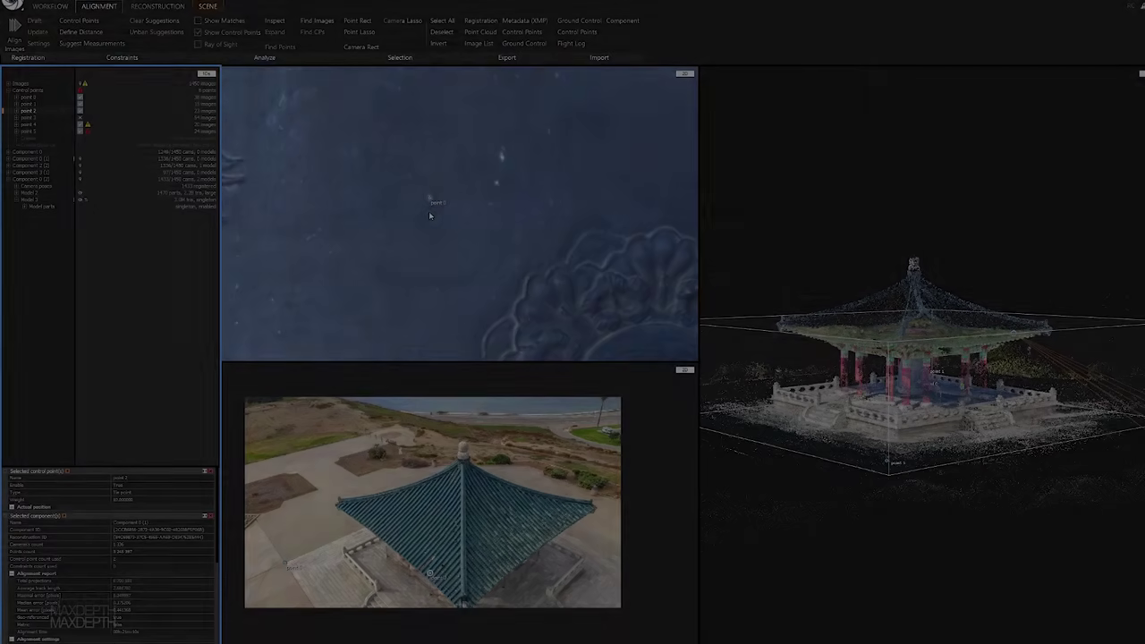
Step: Select point 0 in the control points list and inspect its rays to the cameras around the point cloud
scroll(428, 211, up, 5)
scroll(503, 185, down, 5)
key(alt)
scroll(467, 212, down, 3)
drag(1099, 484, 1013, 532)
key(alt)
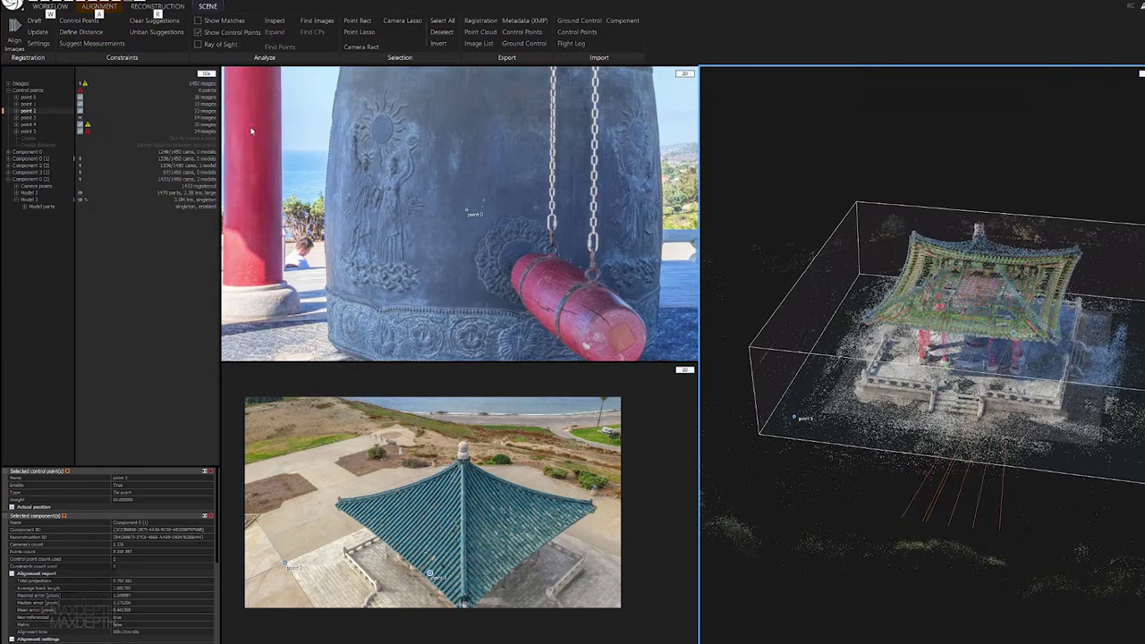
click(65, 98)
drag(950, 501, 996, 509)
key(alt)
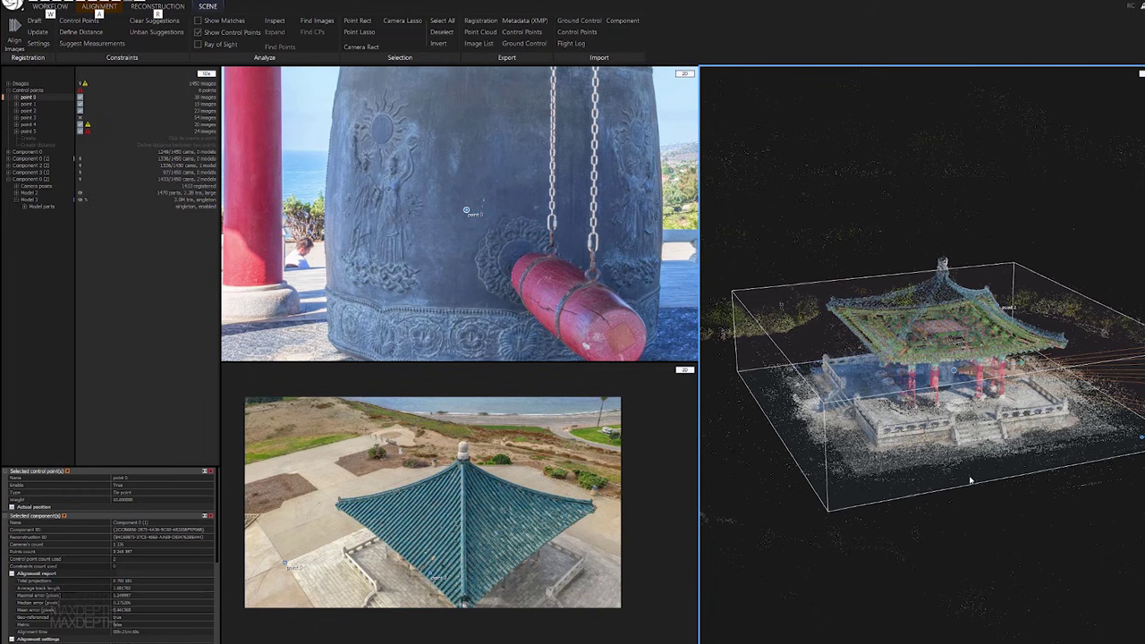
drag(996, 308, 895, 349)
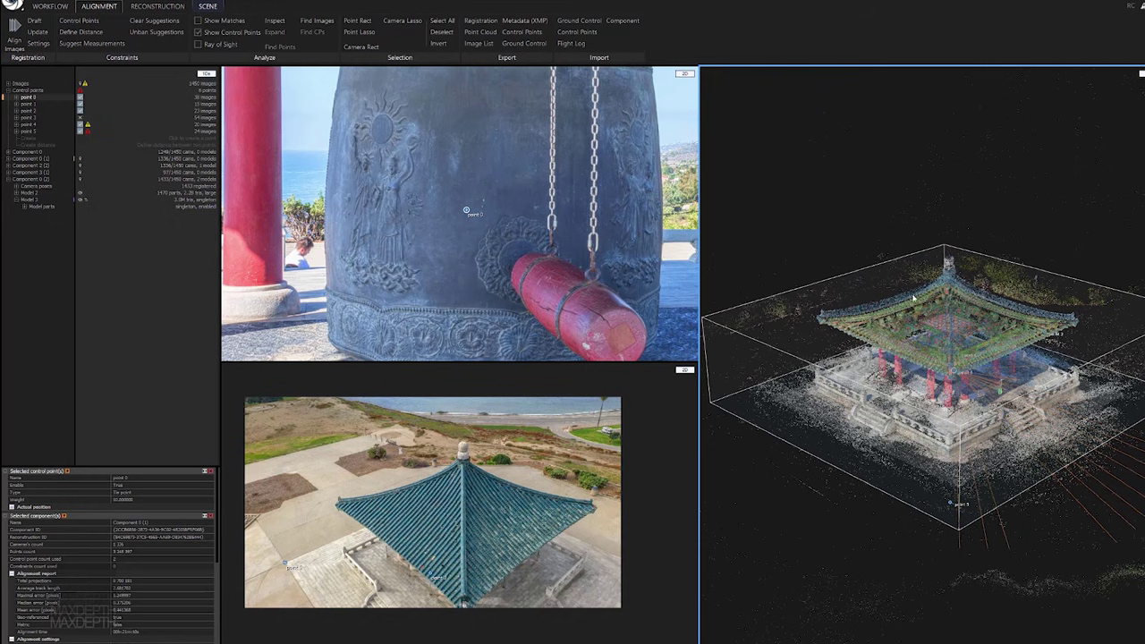
Step: Display the merged Component 0 (2) with its reconstructed pavilion model in the 3D view and inspect it from above
click(39, 181)
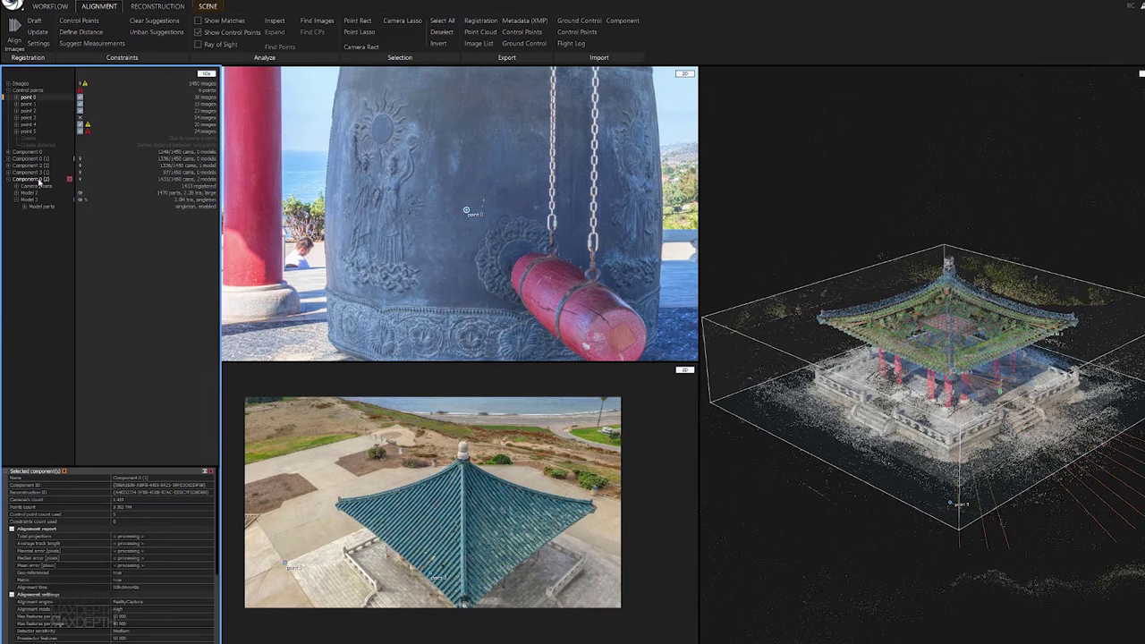
key(alt)
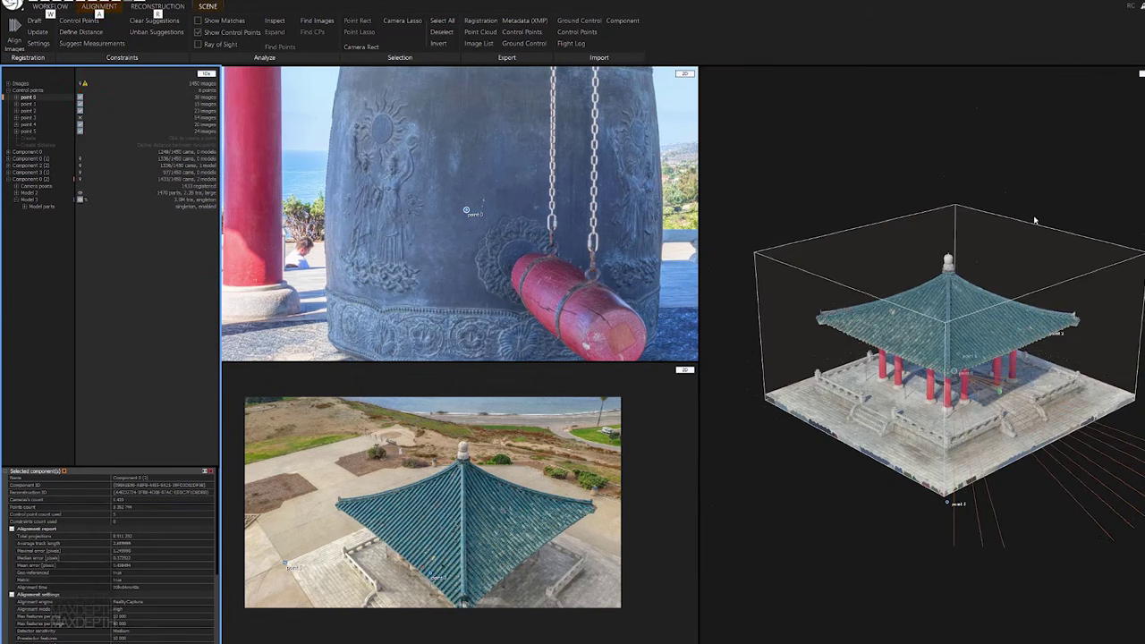
drag(1053, 222, 872, 277)
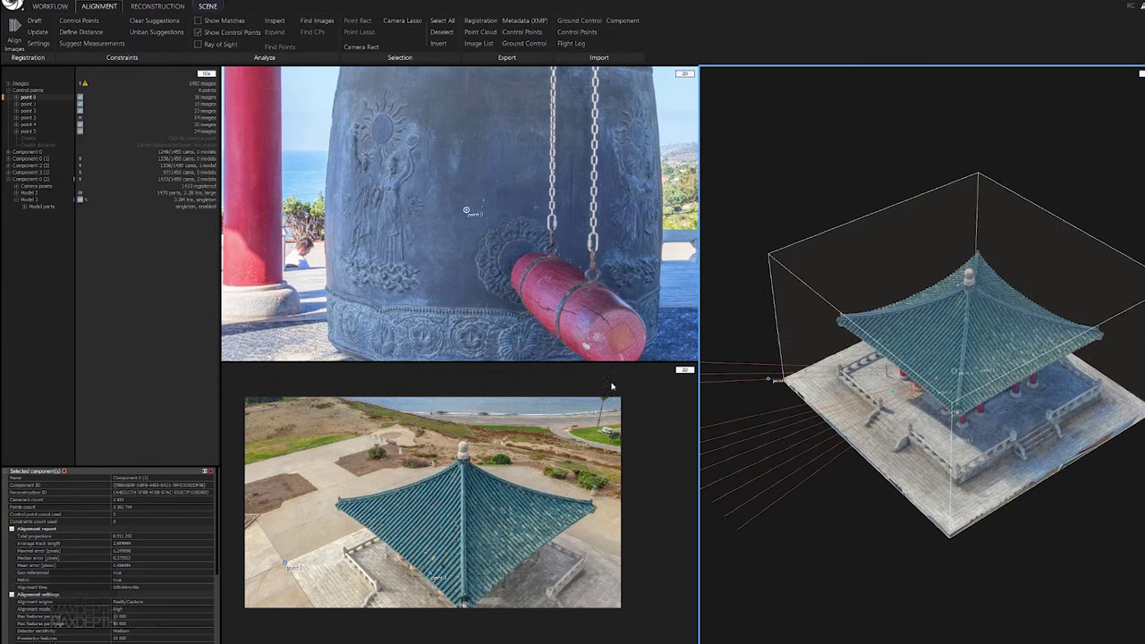
key(alt)
Step: Select control point 5 and examine its camera rays outside the corner of the pavilion model
click(28, 132)
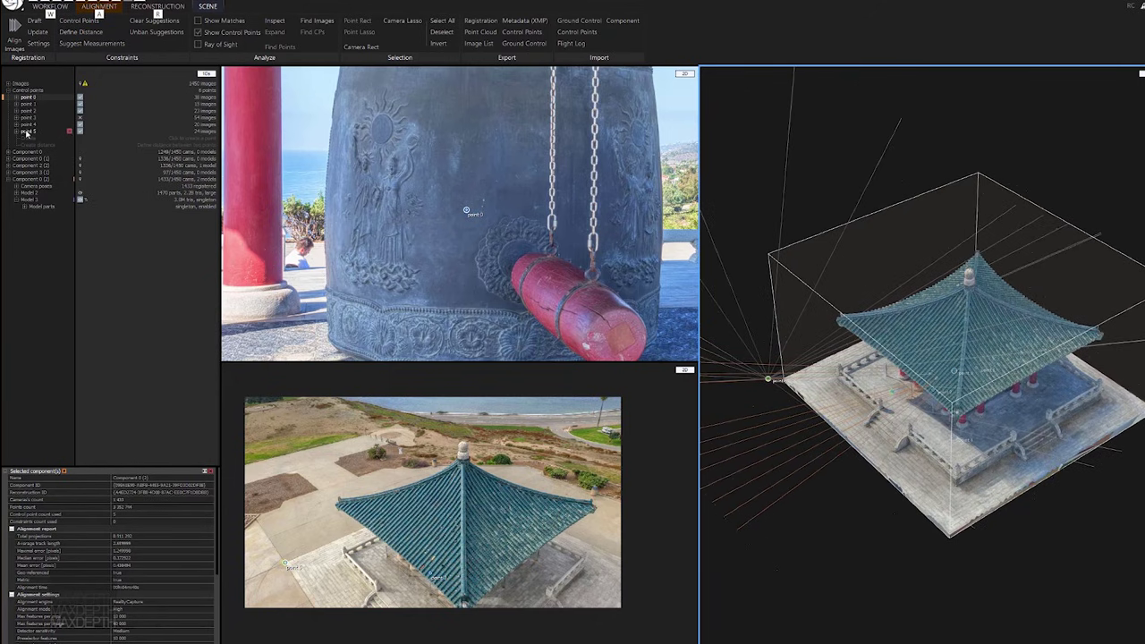
click(28, 132)
scroll(873, 452, up, 3)
scroll(808, 462, down, 6)
drag(830, 494, 1079, 126)
key(alt)
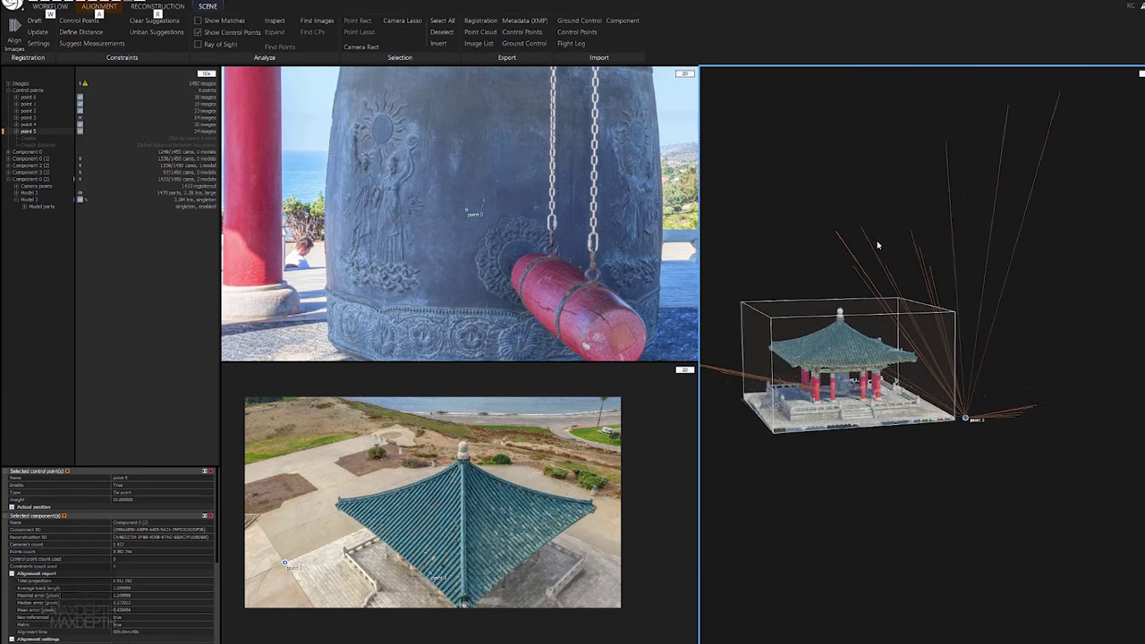
mouse_move(1013, 440)
mouse_down()
mouse_move(966, 473)
mouse_move(1018, 426)
mouse_up()
key(alt)
drag(914, 482, 1026, 449)
scroll(889, 435, up, 5)
scroll(966, 476, down, 5)
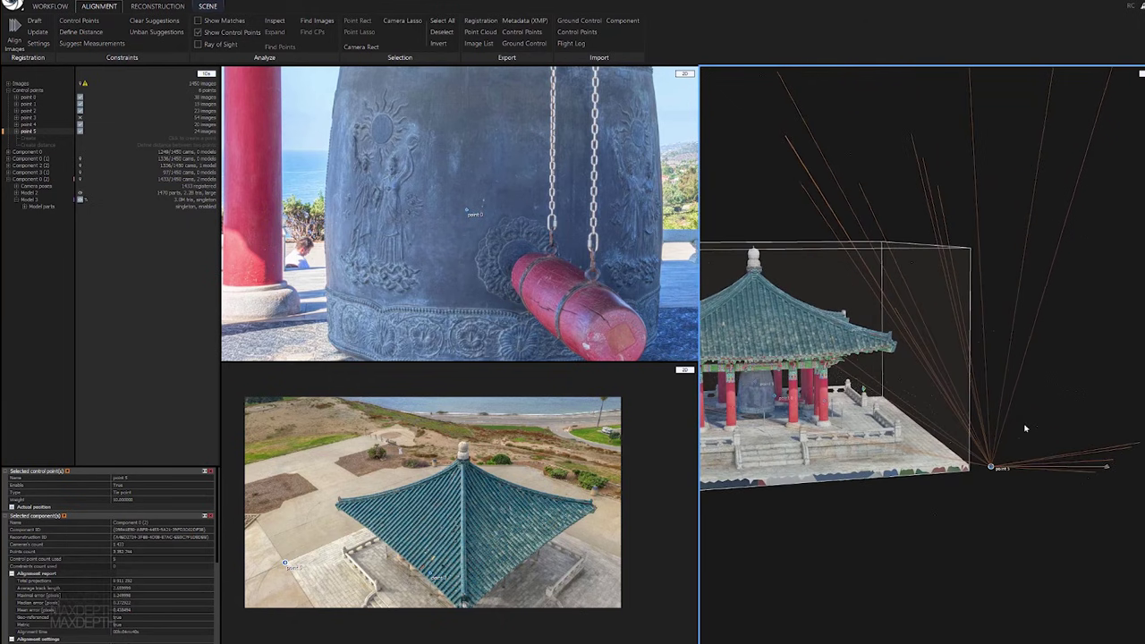
key(alt)
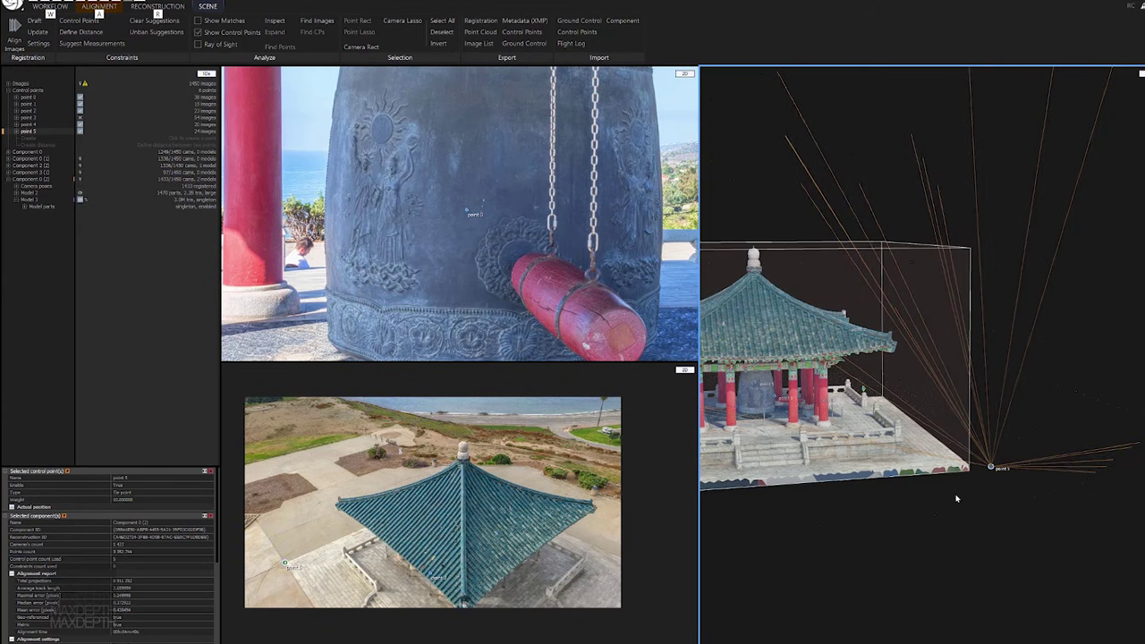
Step: Examine the textured pavilion model from several sides, including the roof eaves, red columns and underside of the base
drag(978, 515, 954, 506)
middle_drag(895, 428, 1072, 501)
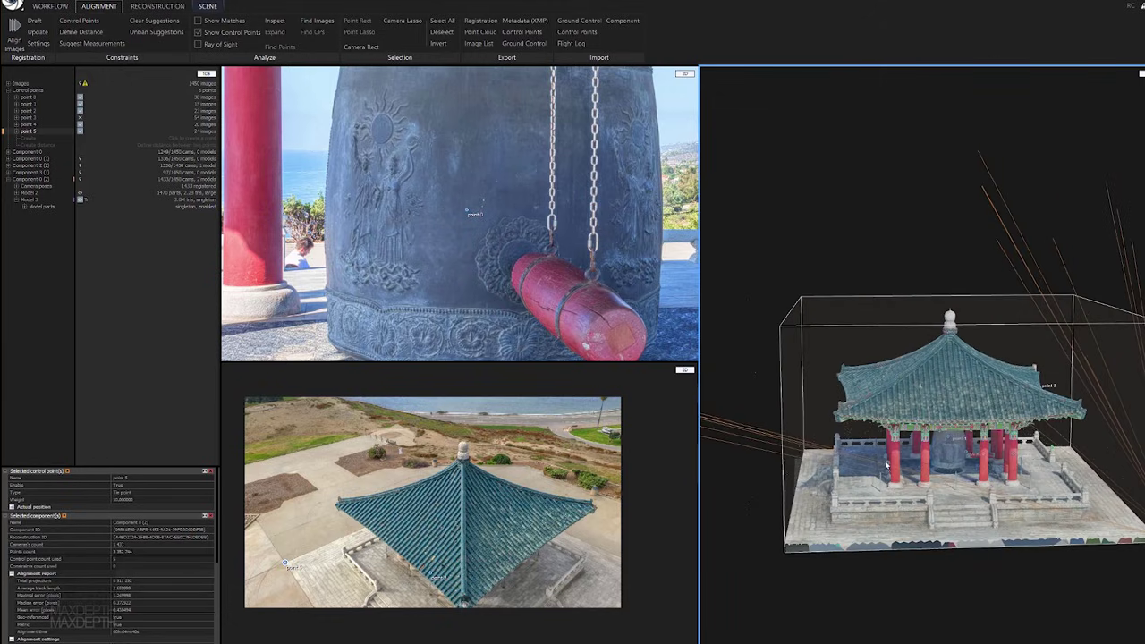
scroll(888, 460, down, 4)
scroll(881, 460, up, 10)
scroll(850, 476, down, 4)
drag(850, 472, 893, 528)
scroll(893, 528, down, 3)
scroll(841, 529, up, 8)
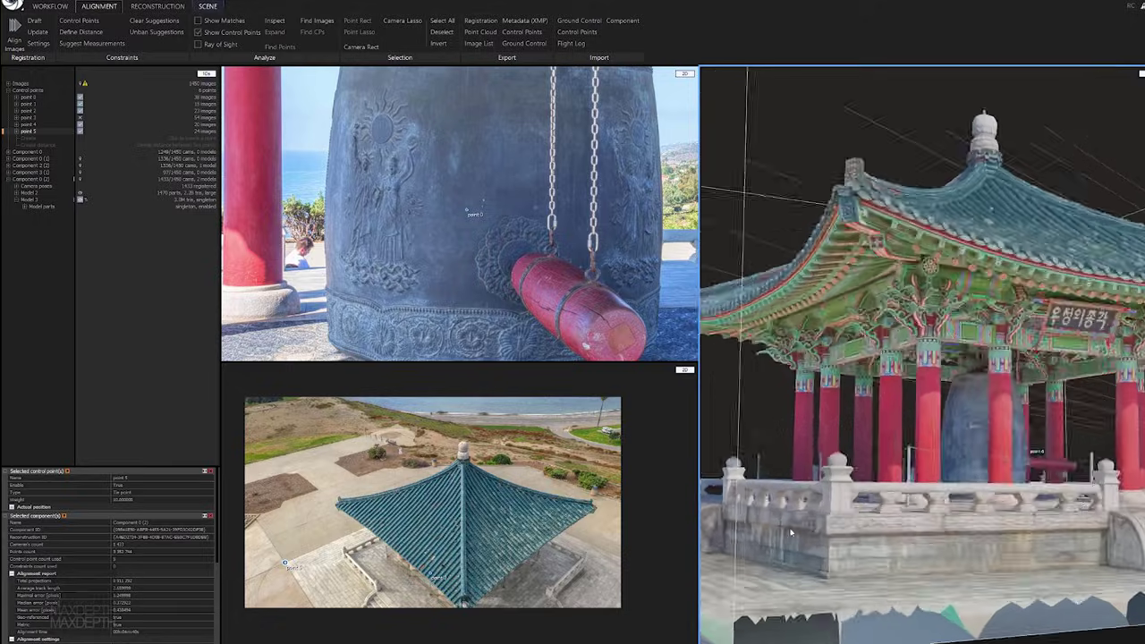
scroll(790, 530, down, 4)
scroll(789, 531, down, 3)
drag(789, 530, 945, 295)
scroll(908, 481, up, 4)
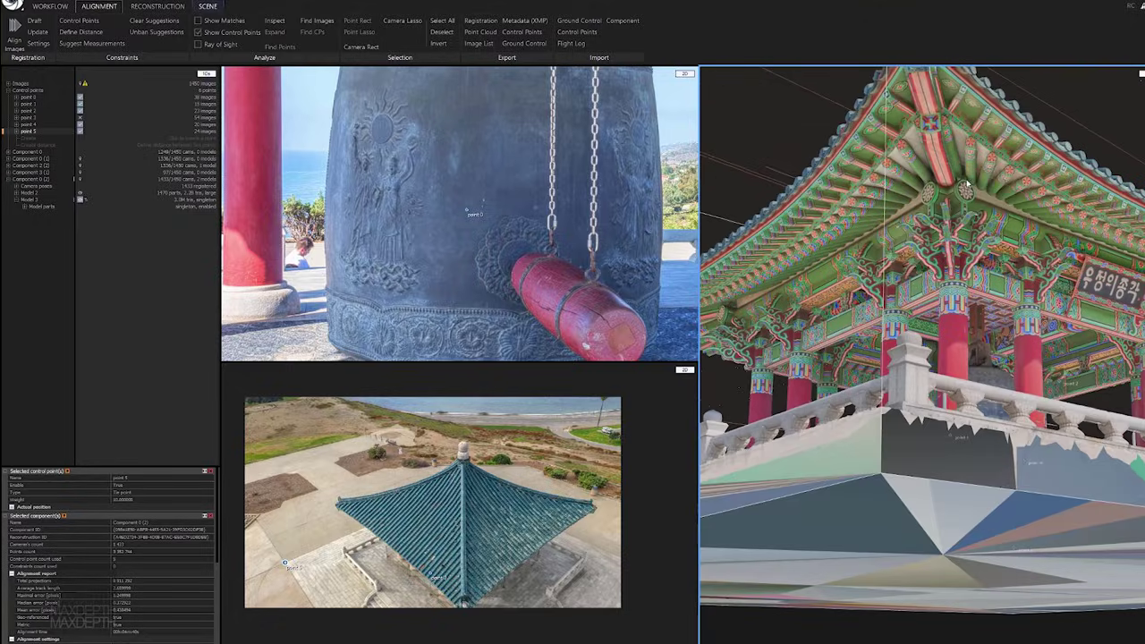
Step: Widen the 3D view and examine the painted roof eaves and column brackets of the textured pavilion up close
scroll(967, 183, down, 2)
scroll(949, 183, up, 5)
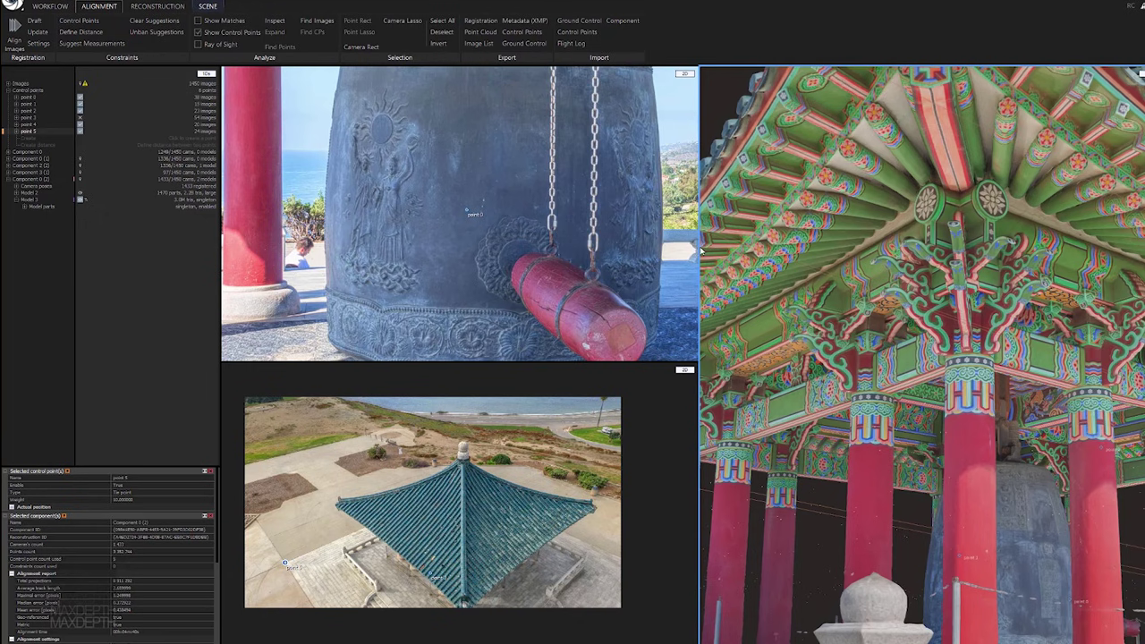
drag(699, 246, 430, 246)
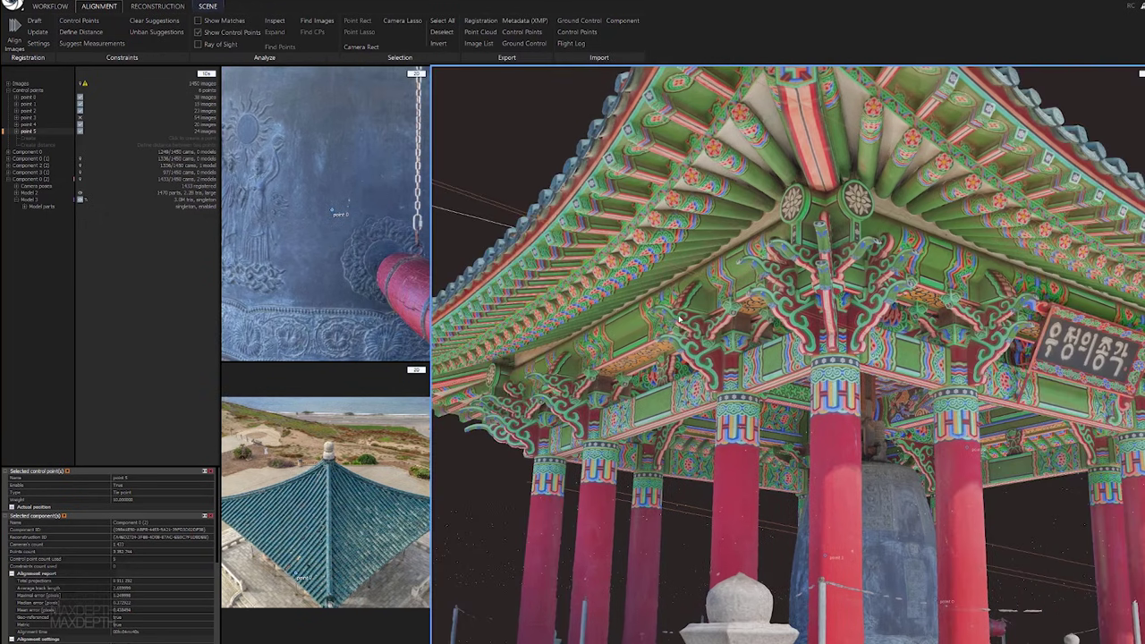
scroll(915, 358, down, 2)
scroll(781, 265, up, 4)
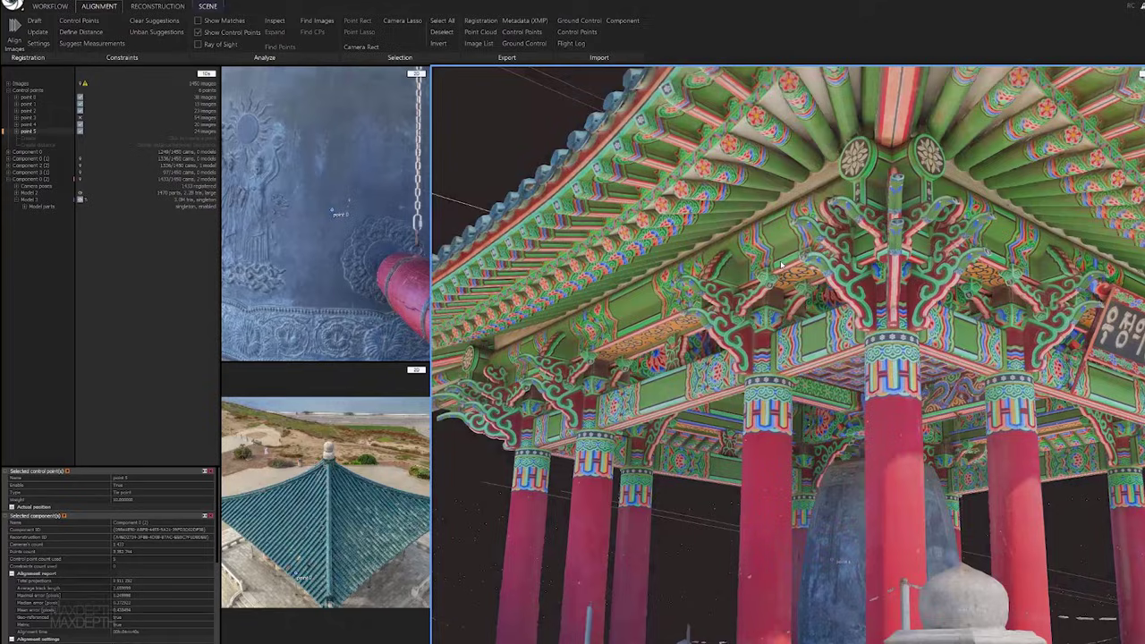
drag(781, 265, 952, 333)
scroll(954, 333, up, 2)
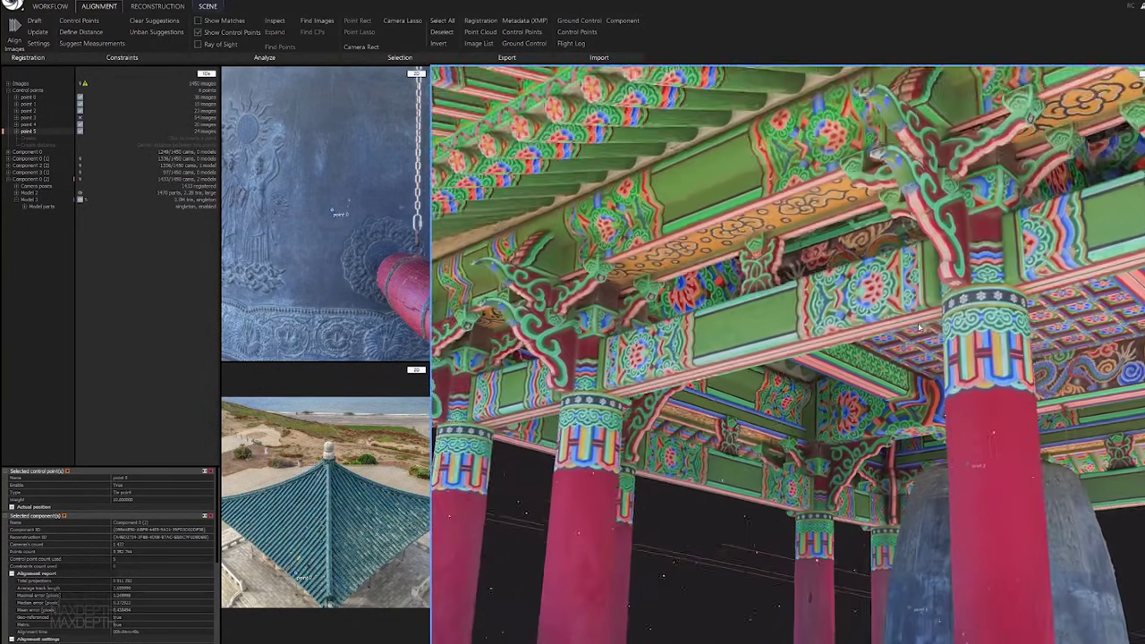
Step: Examine the whole textured pavilion inside its reconstruction region from the roof corner, the front and above
scroll(954, 333, down, 4)
scroll(992, 331, down, 3)
drag(992, 331, 740, 139)
scroll(891, 312, up, 5)
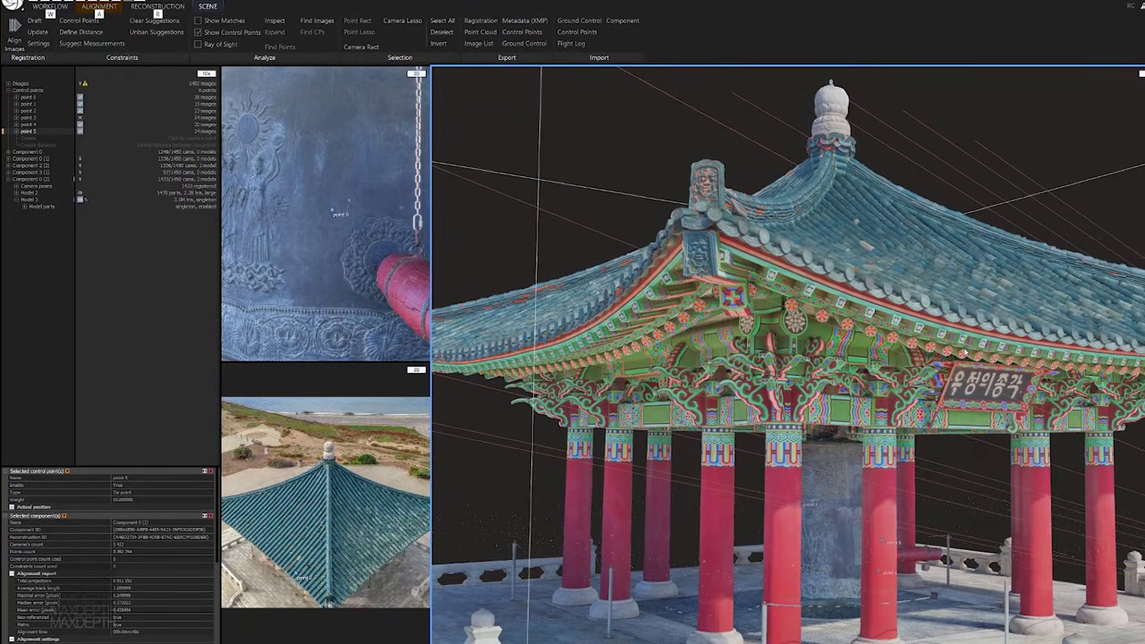
scroll(859, 392, down, 5)
drag(859, 392, 788, 484)
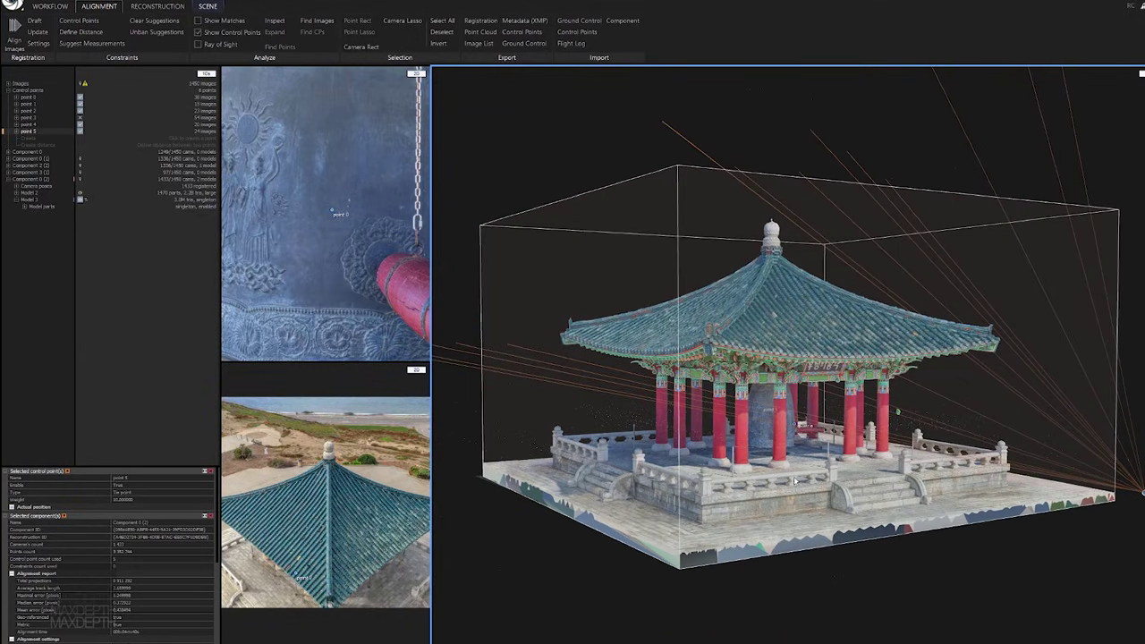
drag(1056, 567, 993, 562)
key(alt)
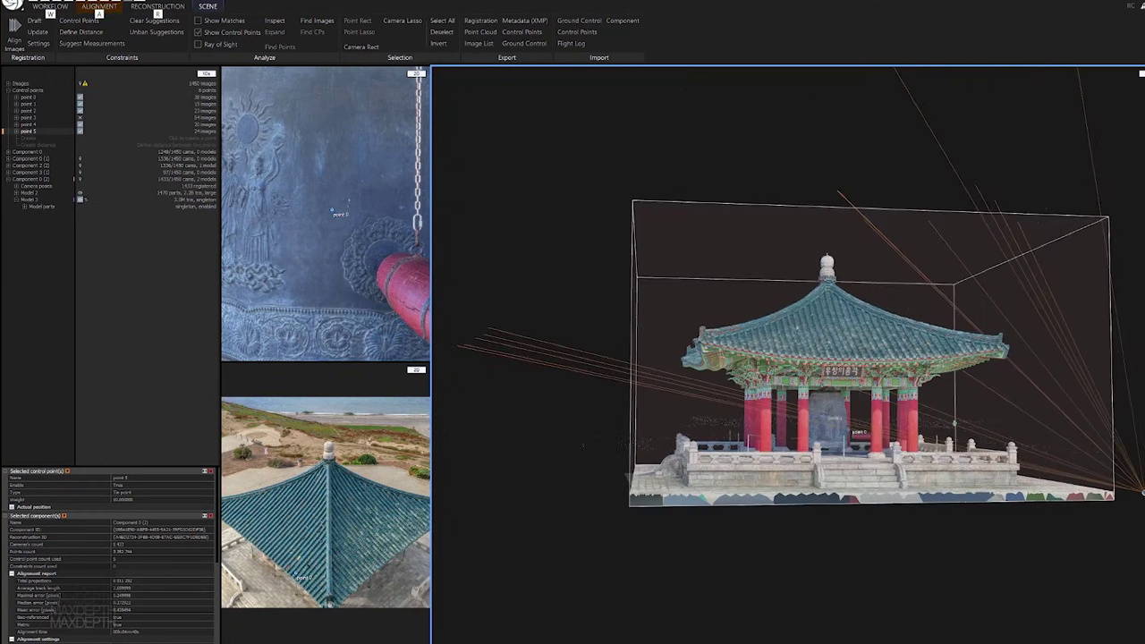
drag(618, 202, 699, 240)
scroll(699, 240, up, 3)
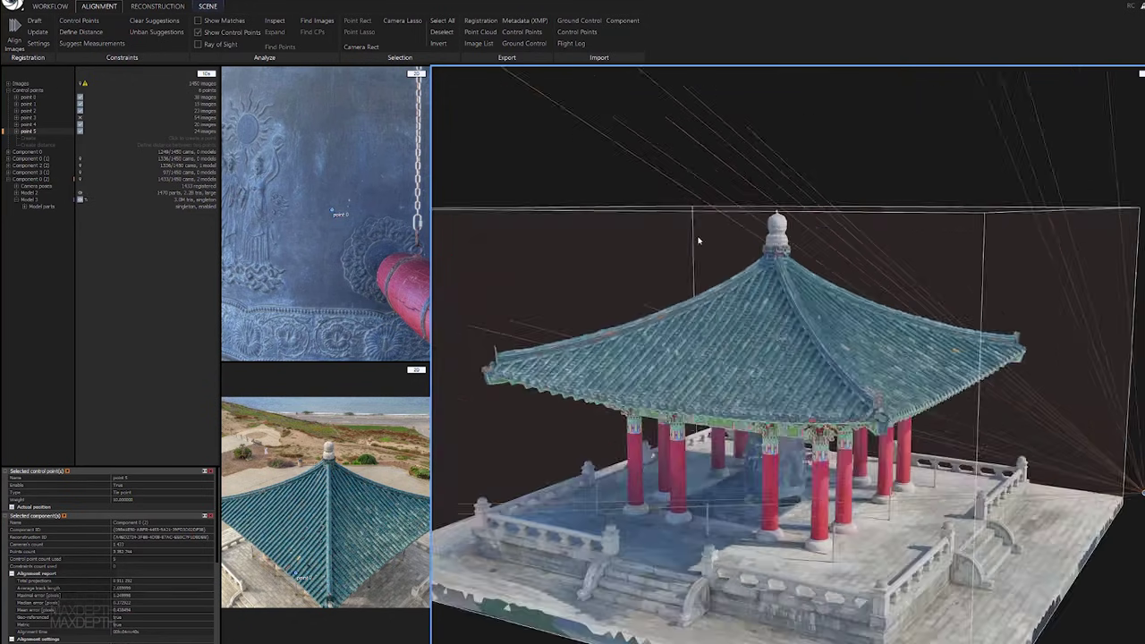
scroll(699, 239, down, 5)
scroll(579, 249, up, 3)
key(alt)
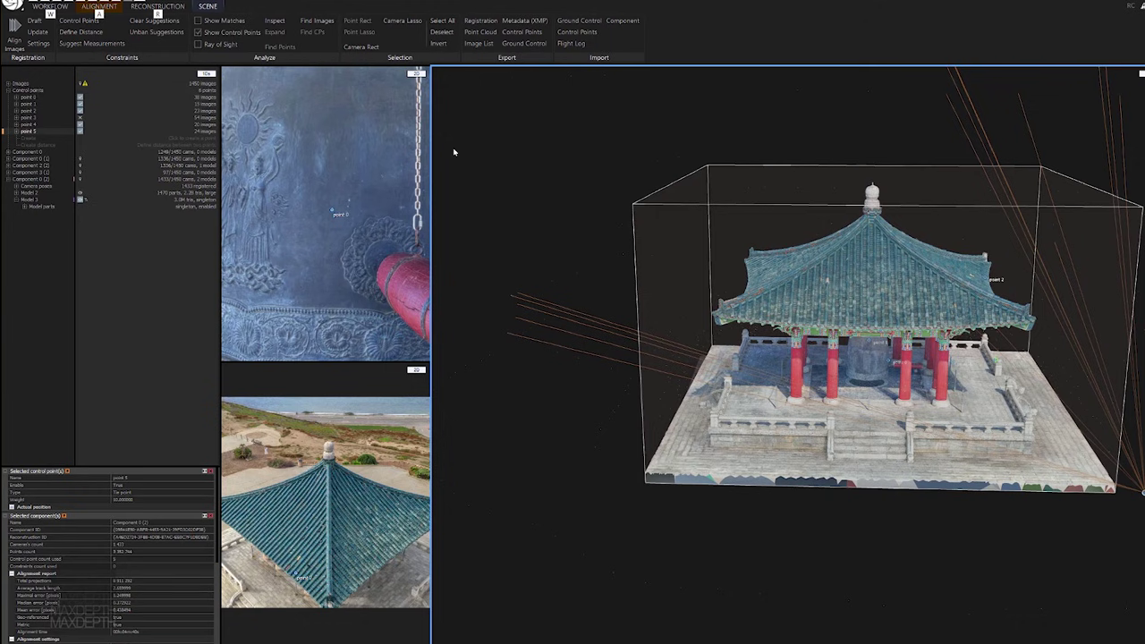
Step: Collapse the control points group in the project tree and bring up the reconstruction tools
click(211, 7)
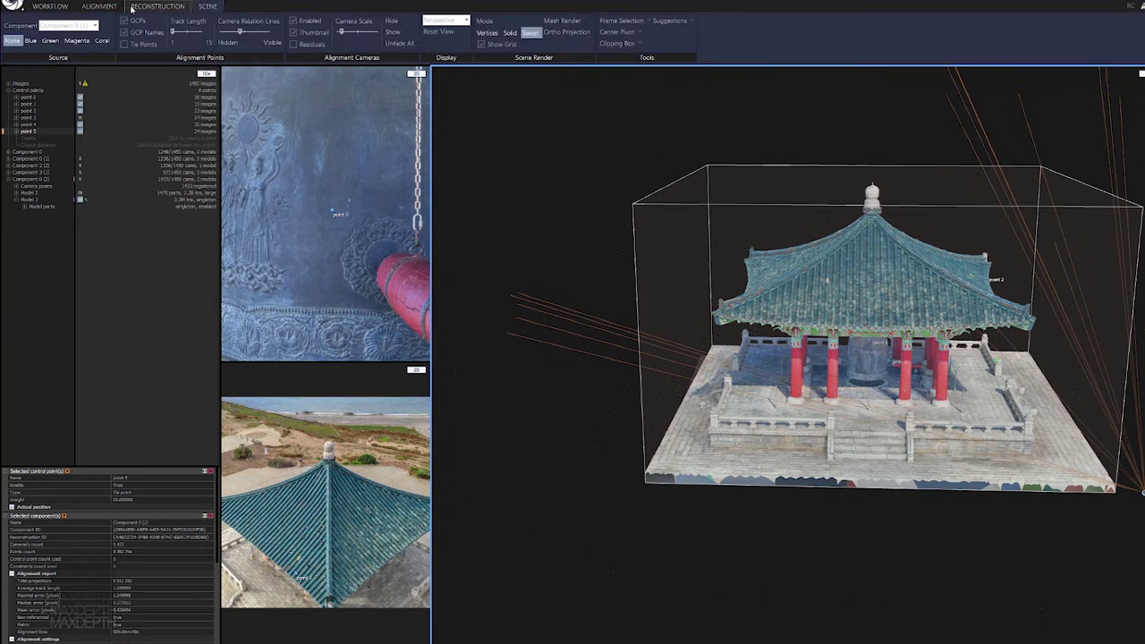
click(98, 6)
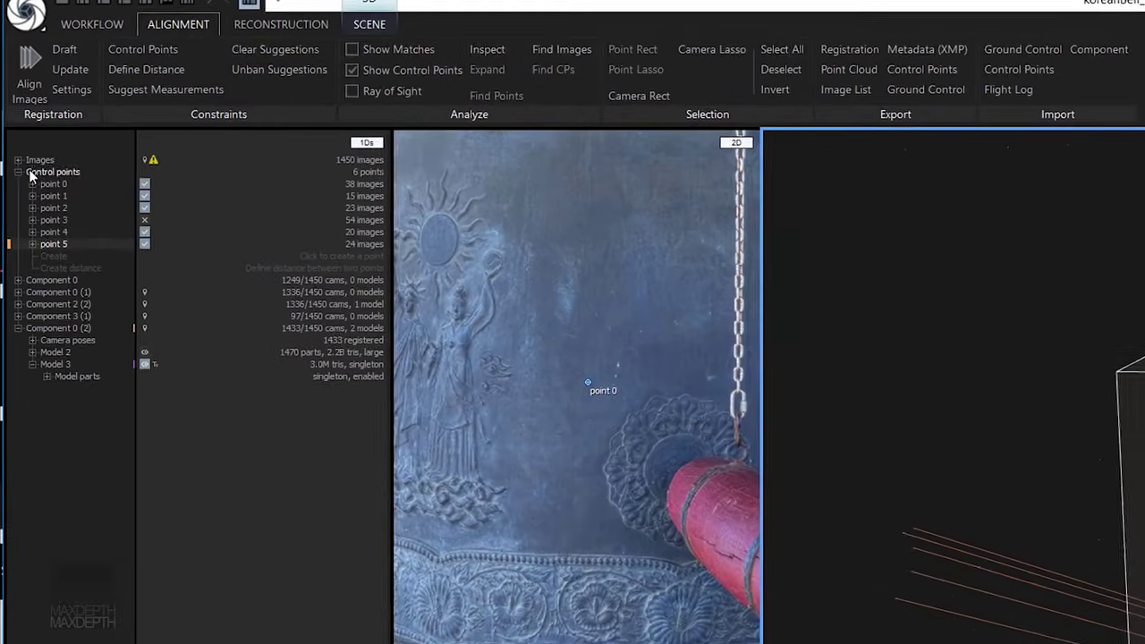
click(27, 173)
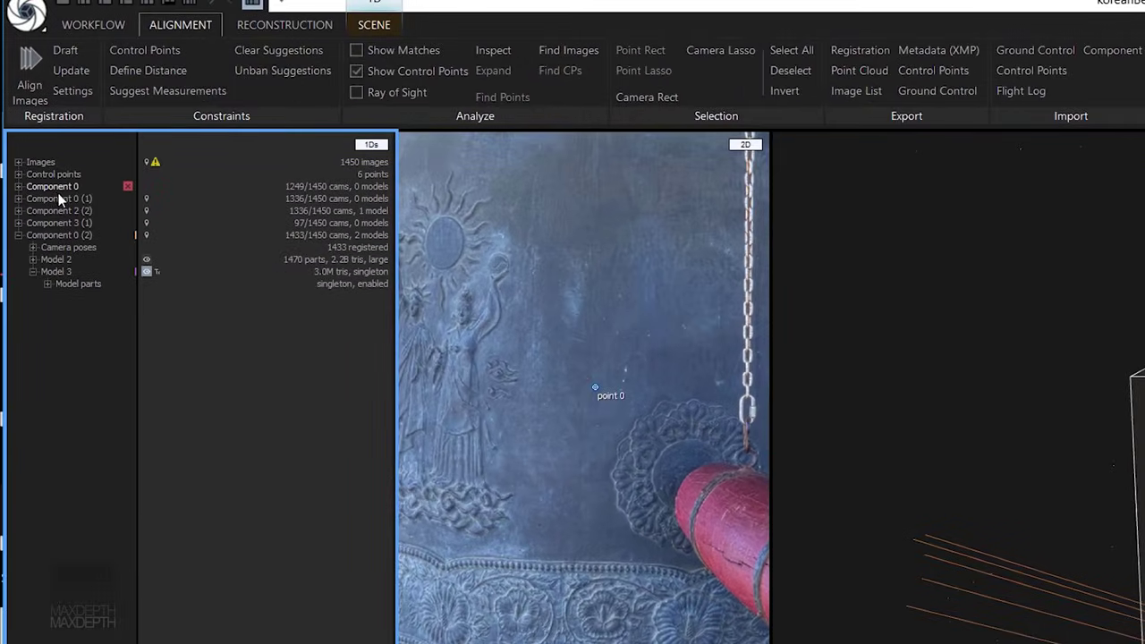
click(294, 24)
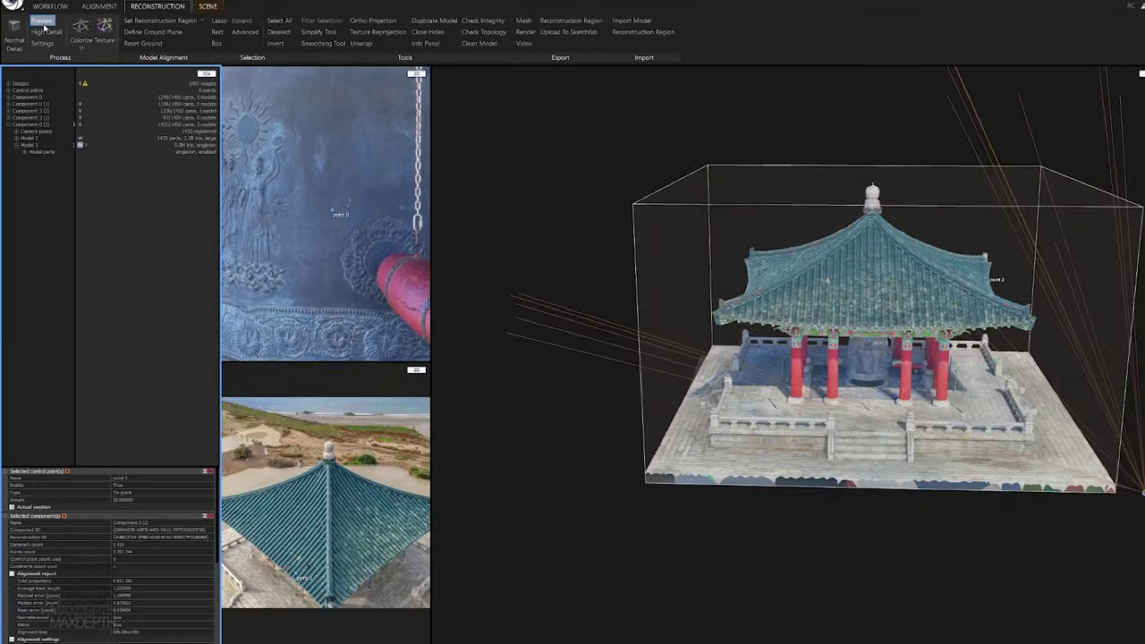
Step: Examine the textured pavilion from a distance and up close around the front steps, red columns and bell
drag(765, 397, 766, 397)
right_drag(766, 397, 618, 403)
scroll(617, 402, down, 3)
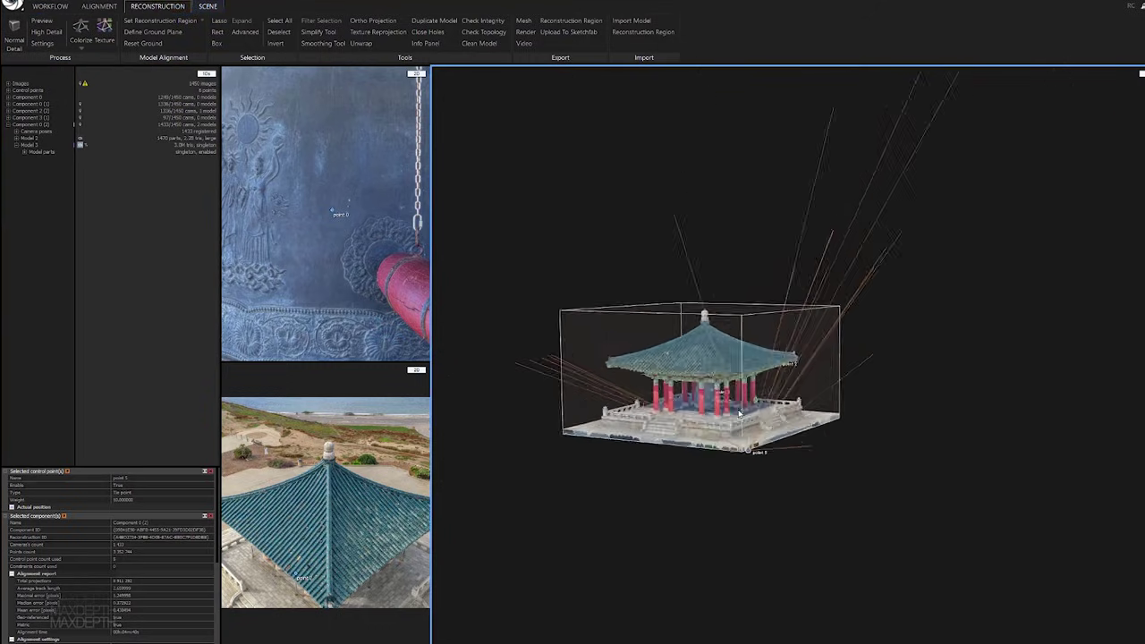
scroll(607, 408, up, 8)
scroll(797, 445, down, 2)
drag(868, 456, 606, 307)
key(alt)
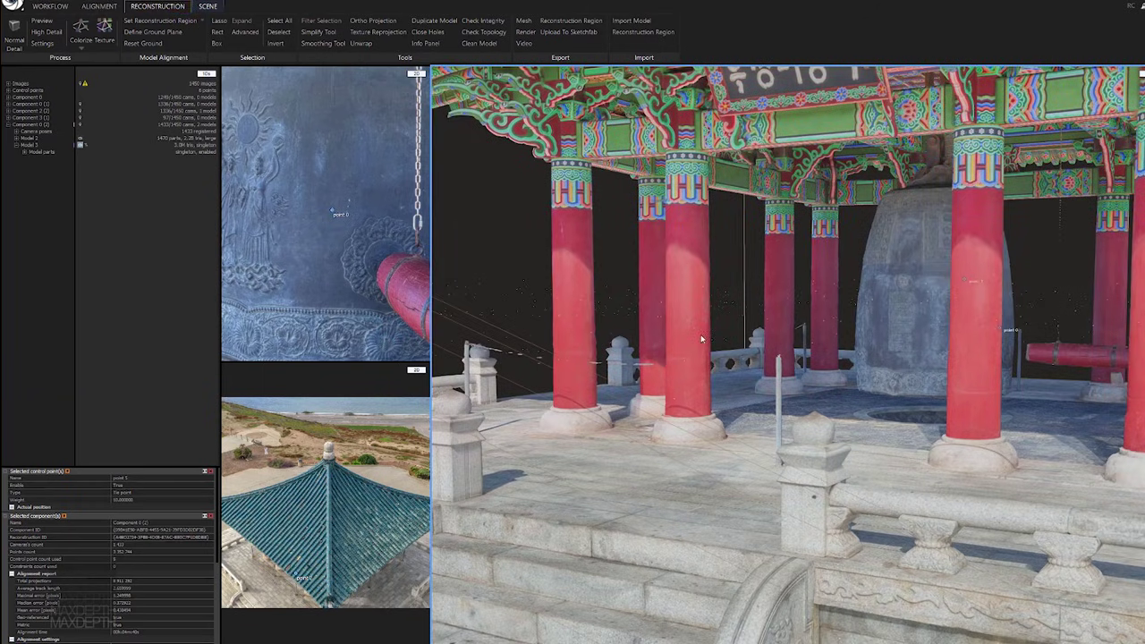
key(alt)
scroll(754, 325, down, 5)
drag(753, 325, 666, 367)
scroll(666, 367, down, 3)
scroll(660, 378, up, 3)
scroll(657, 381, up, 5)
key(alt)
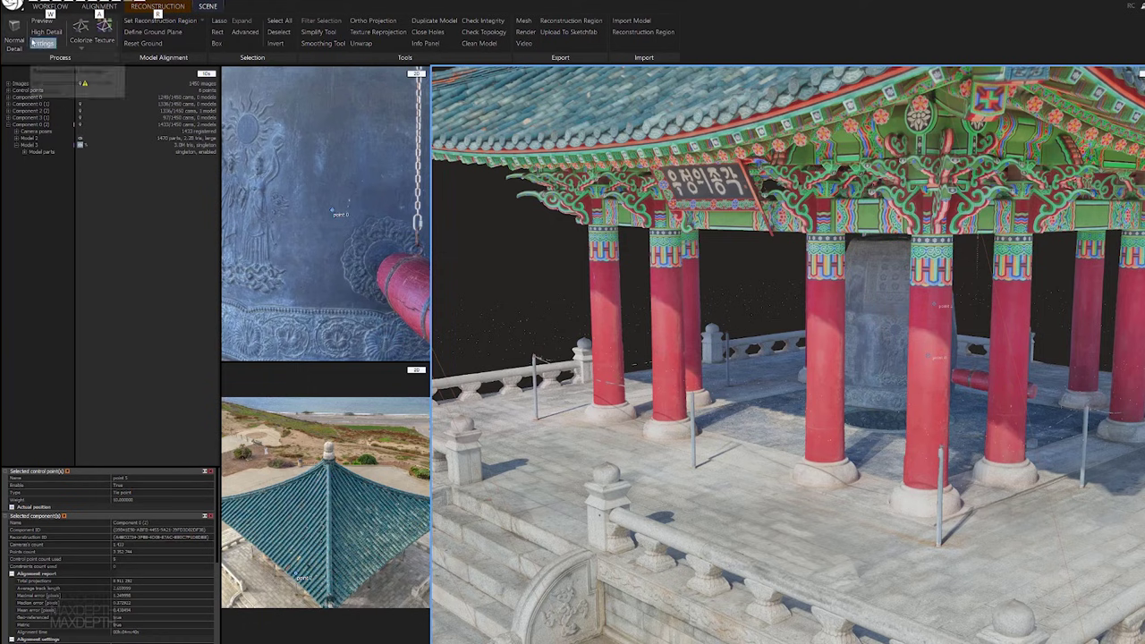
Step: Review the Normal Detail model calculation option and look around the pavilion's corner columns and name board
click(104, 207)
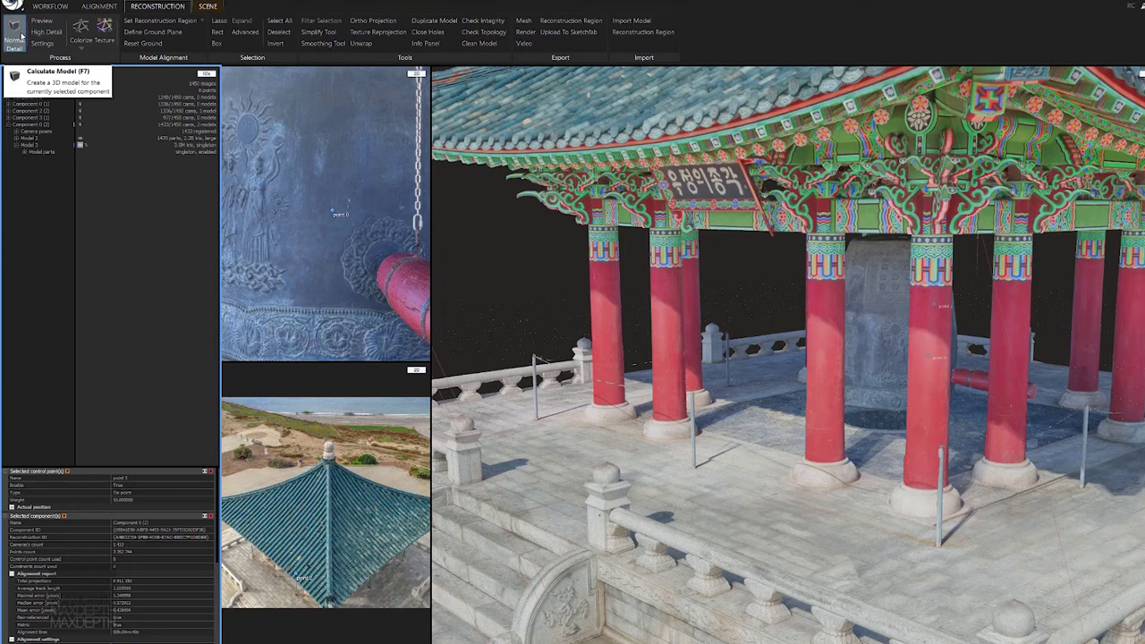
alt+drag(862, 245, 706, 296)
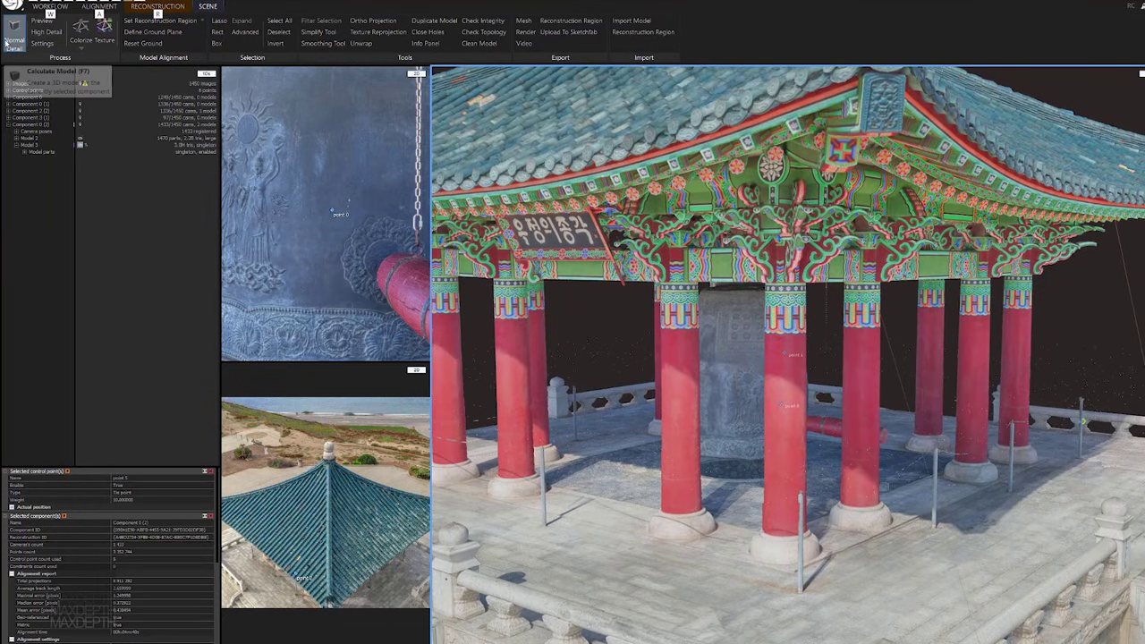
click(111, 208)
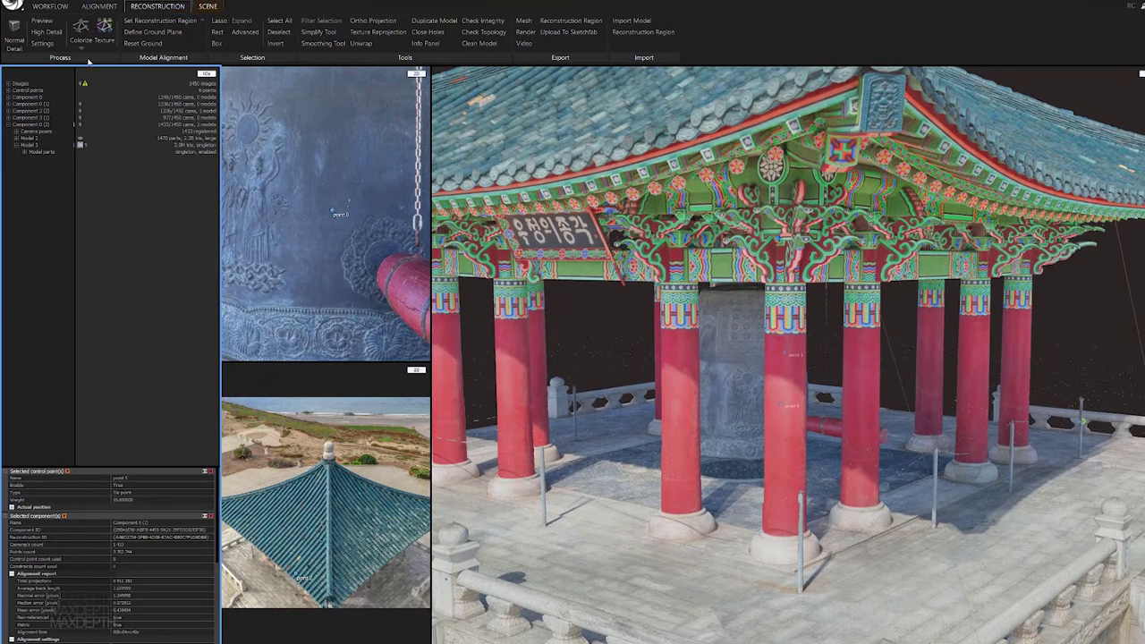
click(19, 42)
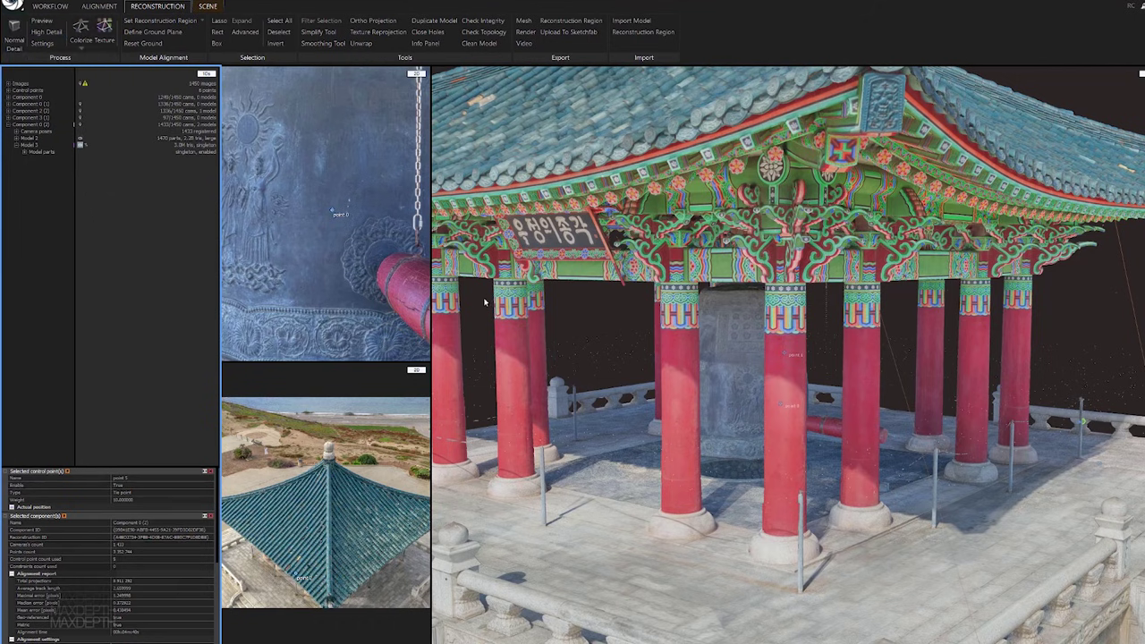
alt+drag(600, 336, 796, 348)
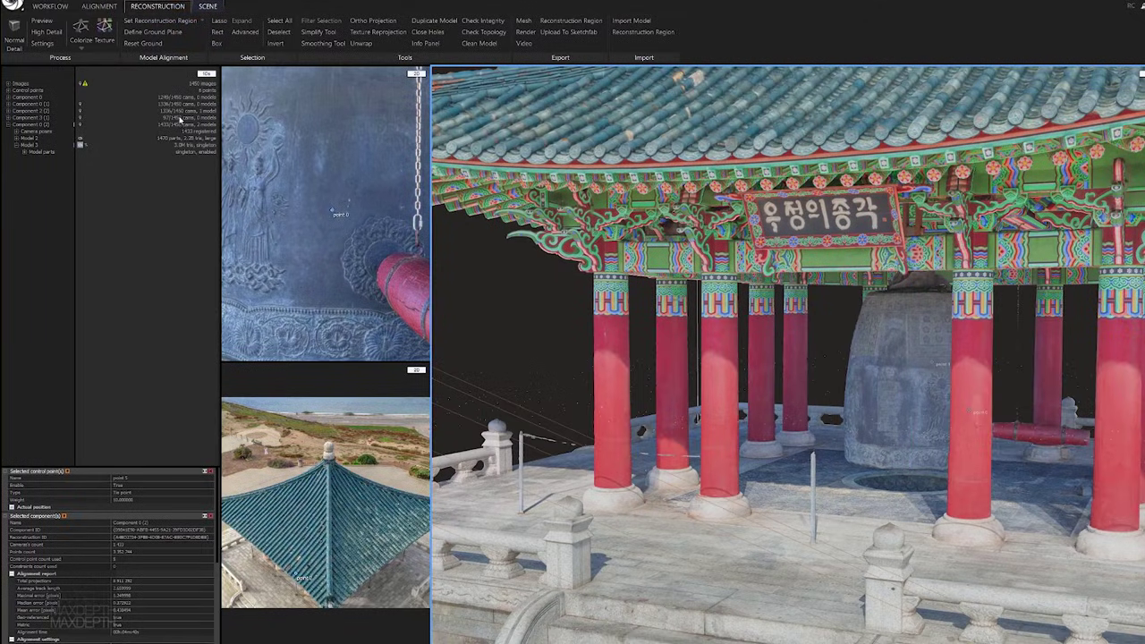
Step: Display Component 2 (2) with its reconstructed model in the 3D view and inspect the pavilion from outside
click(34, 112)
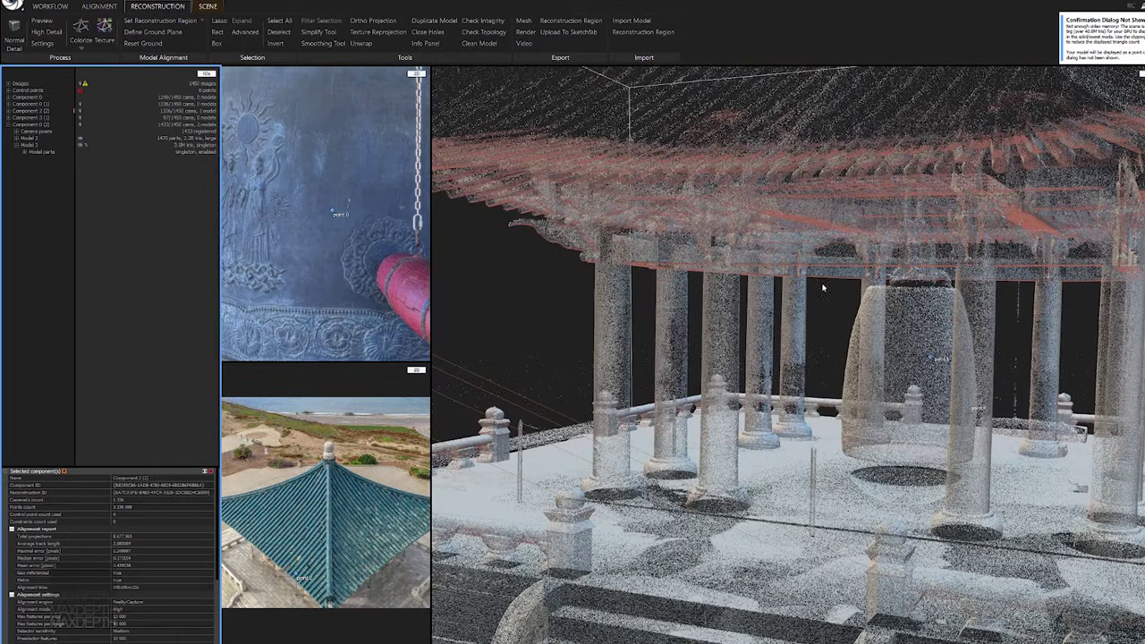
drag(988, 373, 954, 363)
scroll(954, 363, down, 5)
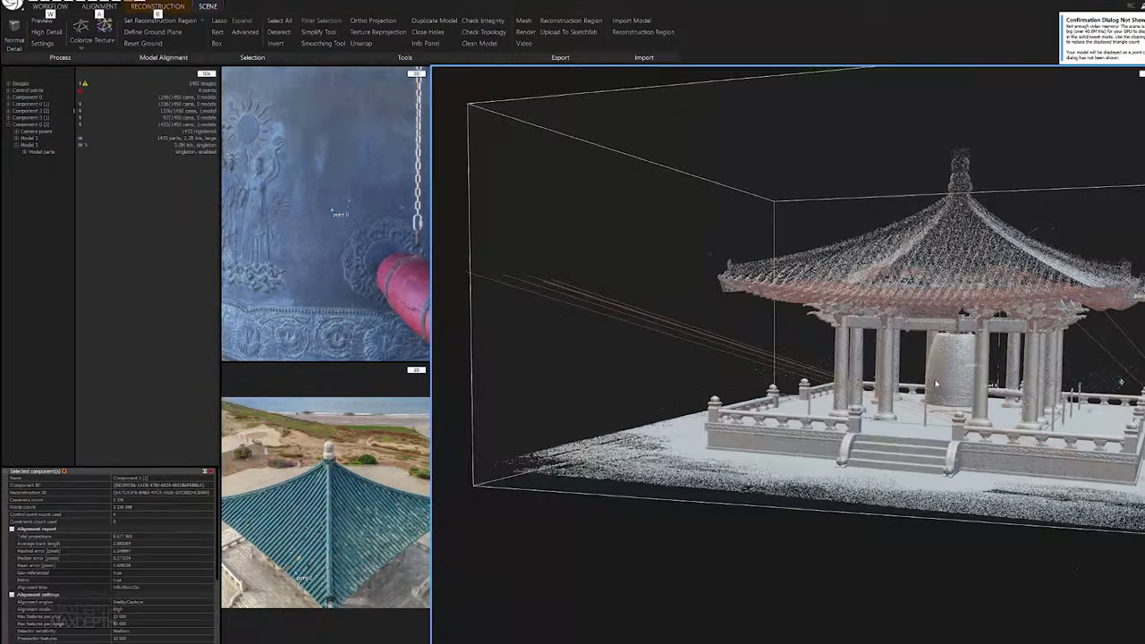
drag(1120, 381, 928, 420)
scroll(927, 419, down, 6)
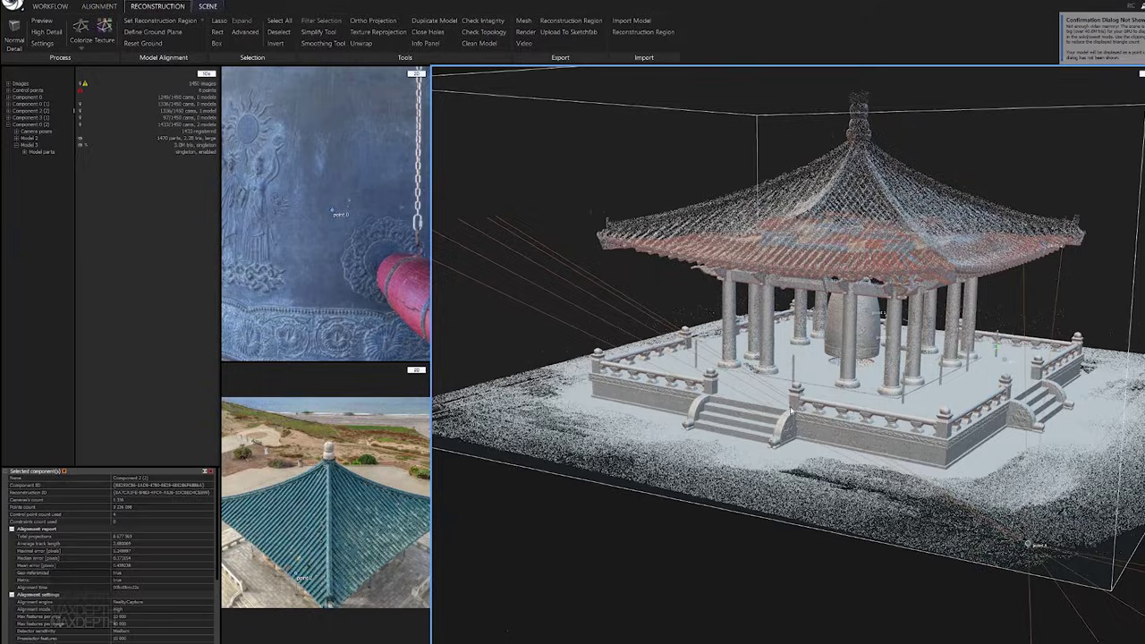
scroll(886, 419, up, 8)
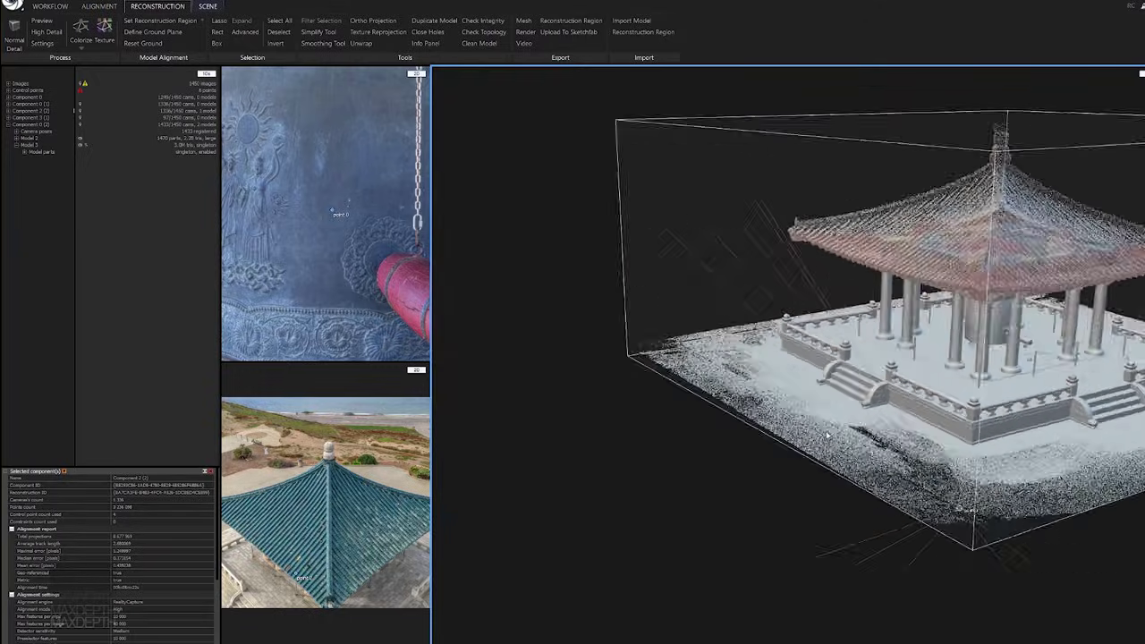
Step: Examine the point display of the Component 2 (2) pavilion around its roof, corner and surrounding ground
drag(934, 416, 685, 281)
scroll(684, 281, down, 3)
scroll(670, 305, up, 4)
scroll(663, 313, down, 4)
scroll(655, 342, up, 4)
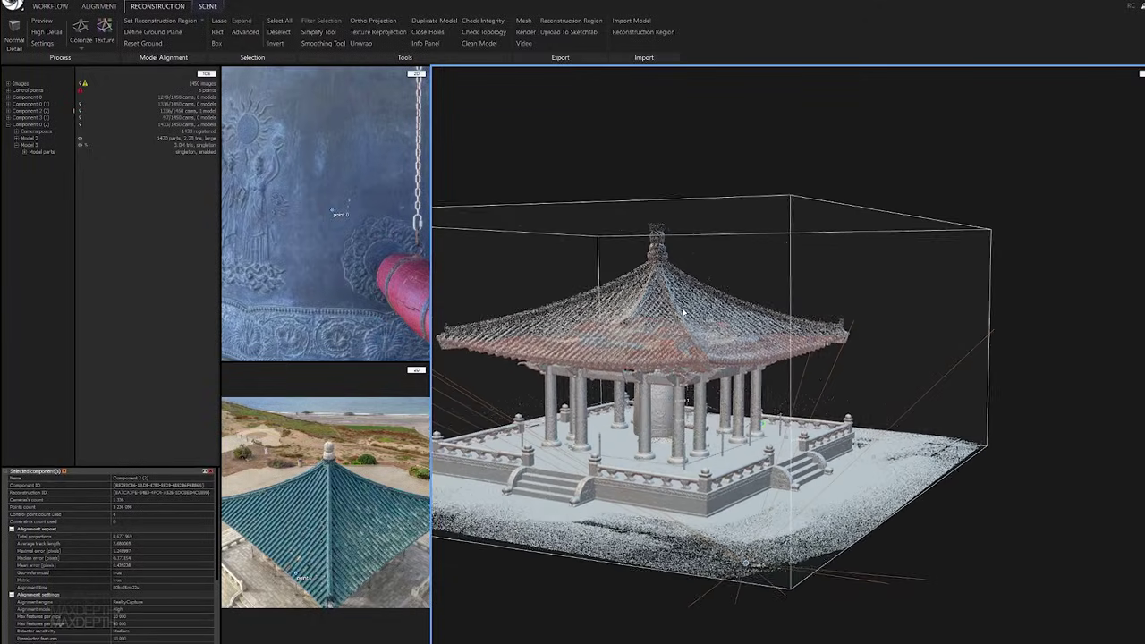
drag(655, 342, 782, 347)
scroll(781, 347, up, 2)
scroll(716, 358, down, 5)
scroll(582, 391, up, 8)
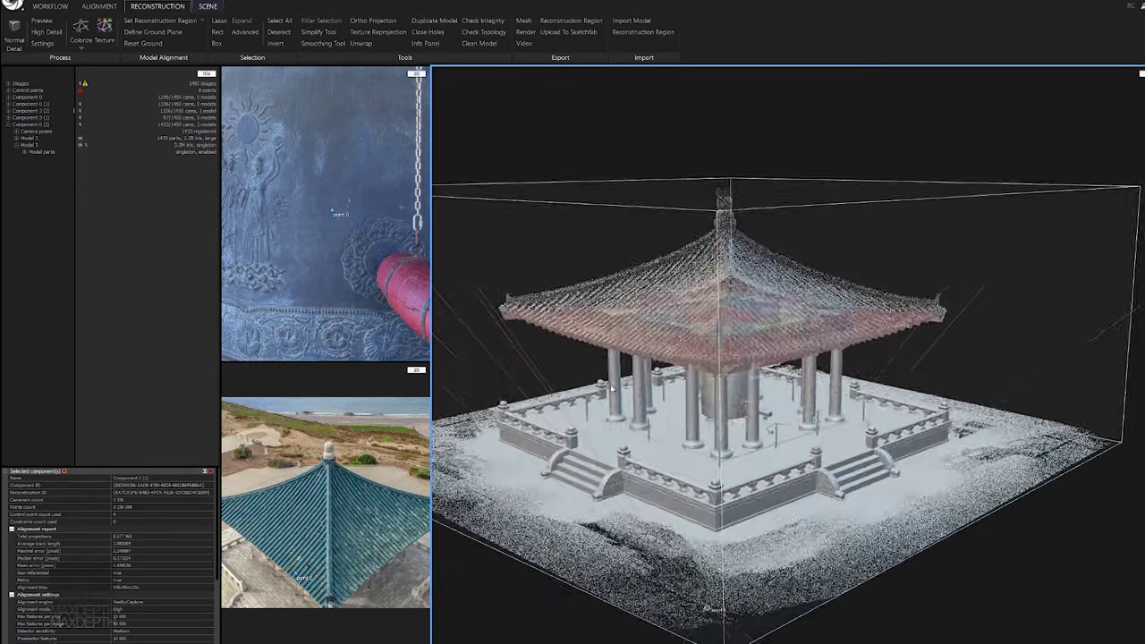
scroll(583, 391, down, 4)
key(alt)
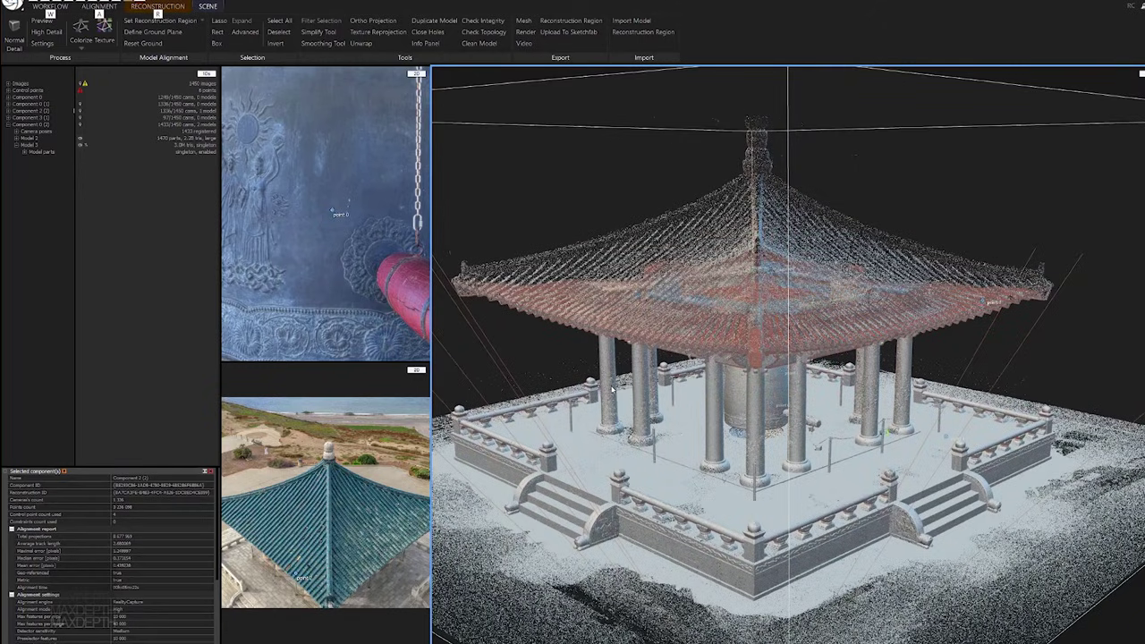
Step: Expand Component 2 (2) to list its camera poses and model, and inspect that model from several angles
click(8, 111)
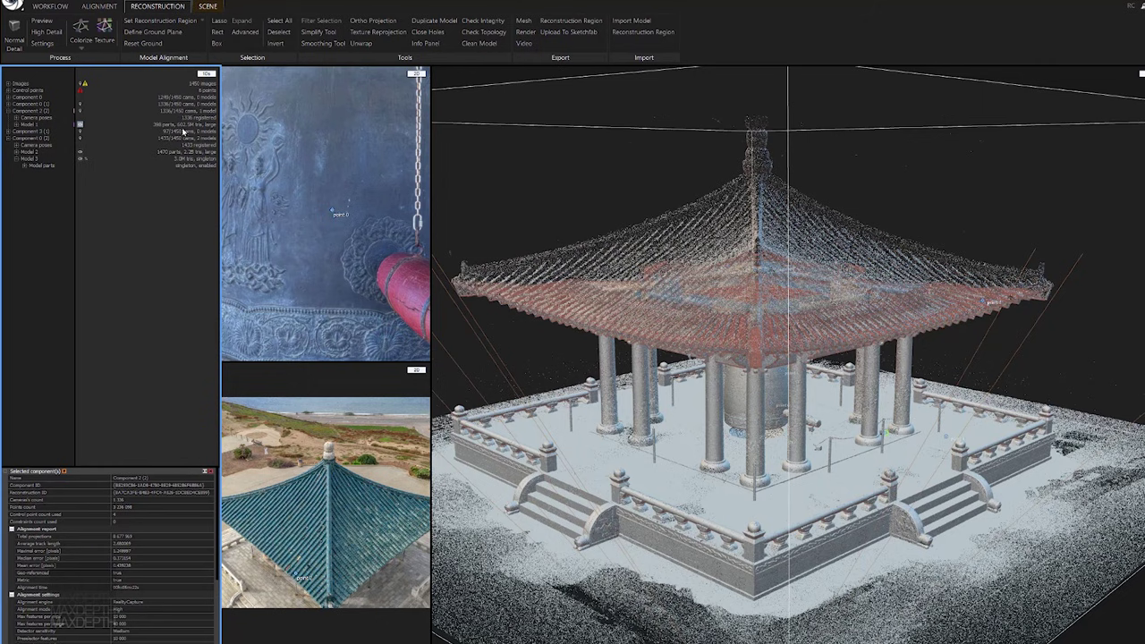
alt+drag(753, 539, 713, 410)
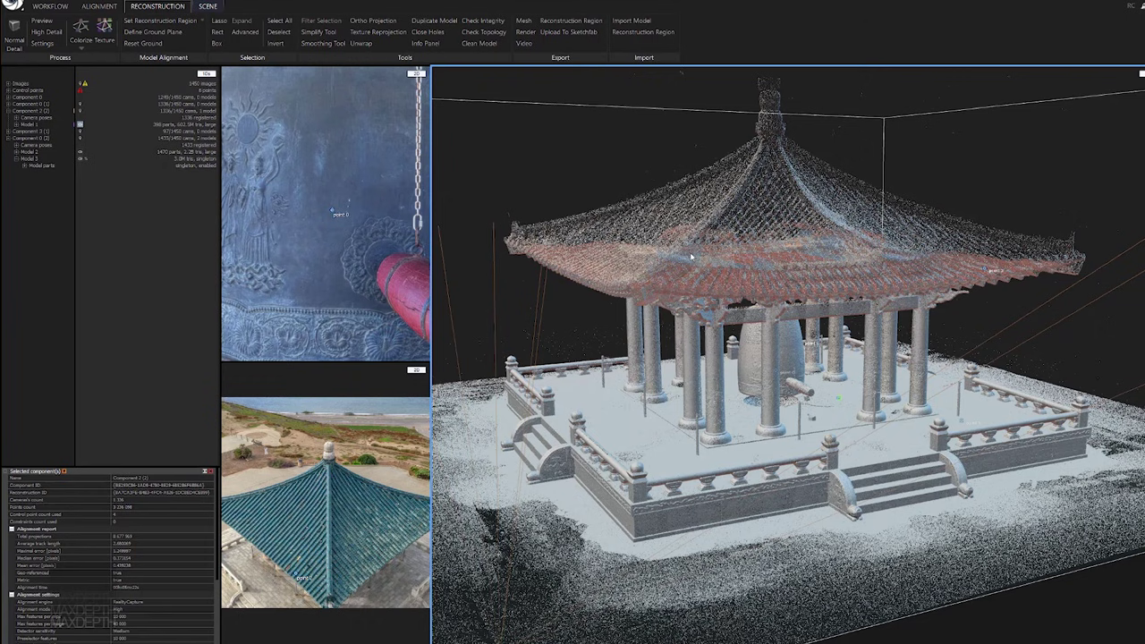
drag(646, 323, 702, 390)
drag(773, 437, 811, 403)
scroll(810, 402, up, 5)
scroll(737, 381, down, 10)
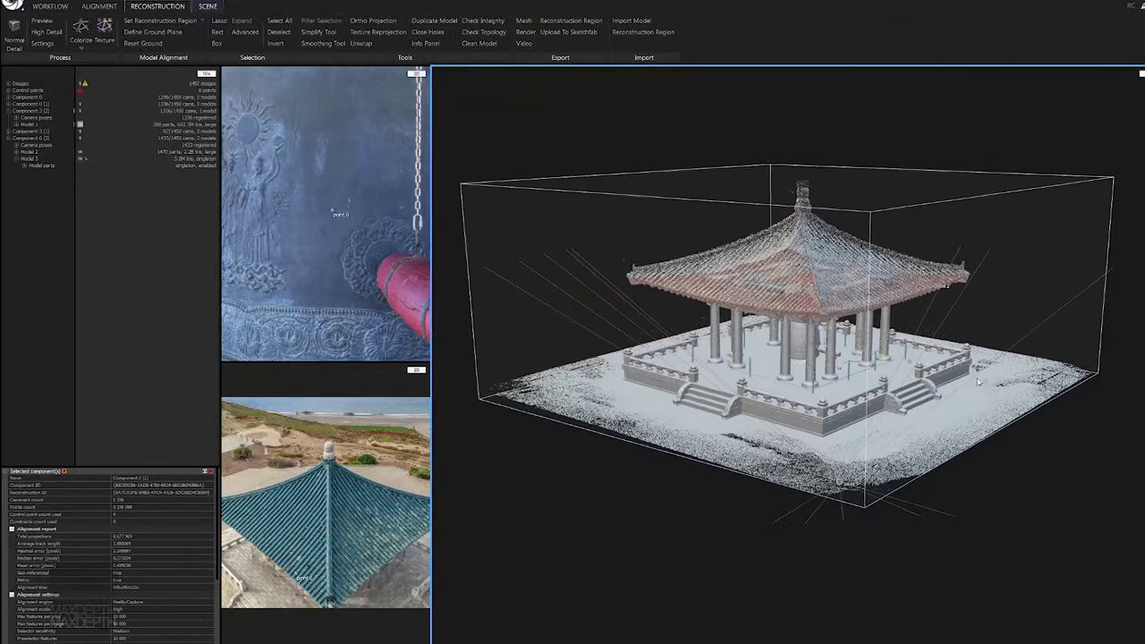
Step: Examine the Component 2 (2) model's stairs, balustrades, columns and sparse roof from different sides and distances
scroll(849, 436, down, 3)
drag(918, 432, 826, 449)
scroll(760, 458, down, 2)
scroll(627, 452, up, 6)
scroll(661, 445, down, 4)
scroll(680, 439, up, 4)
middle_drag(895, 332, 672, 540)
scroll(711, 389, down, 2)
scroll(711, 389, up, 6)
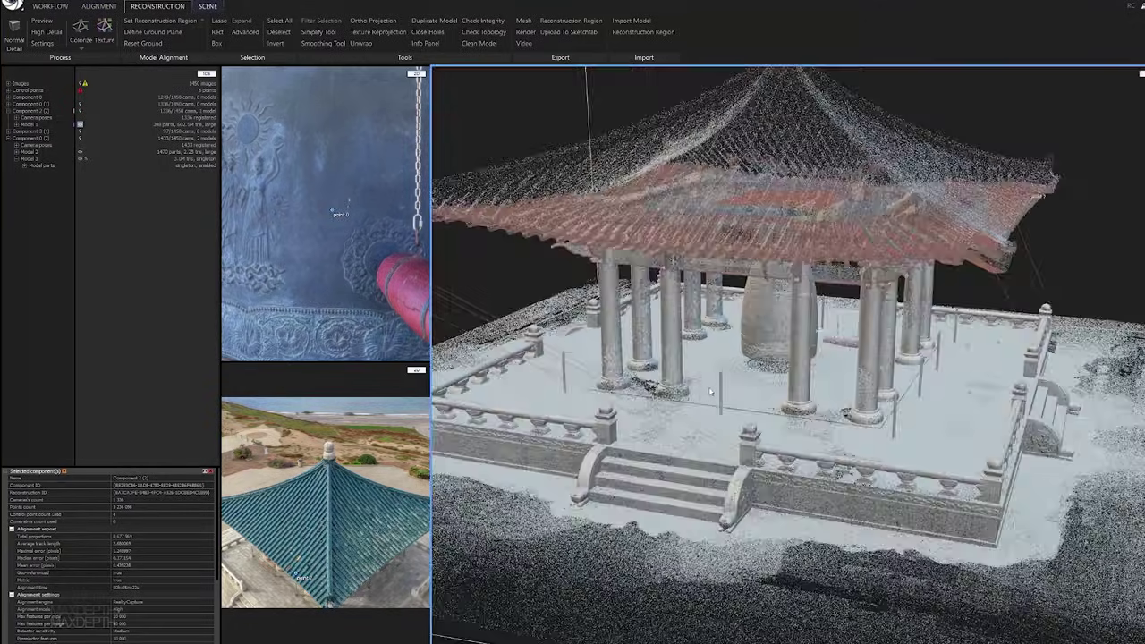
scroll(711, 392, down, 3)
mouse_move(677, 379)
mouse_down()
mouse_move(836, 402)
mouse_move(677, 384)
mouse_up()
scroll(728, 380, down, 2)
scroll(727, 380, up, 6)
scroll(627, 391, down, 3)
drag(705, 404, 770, 370)
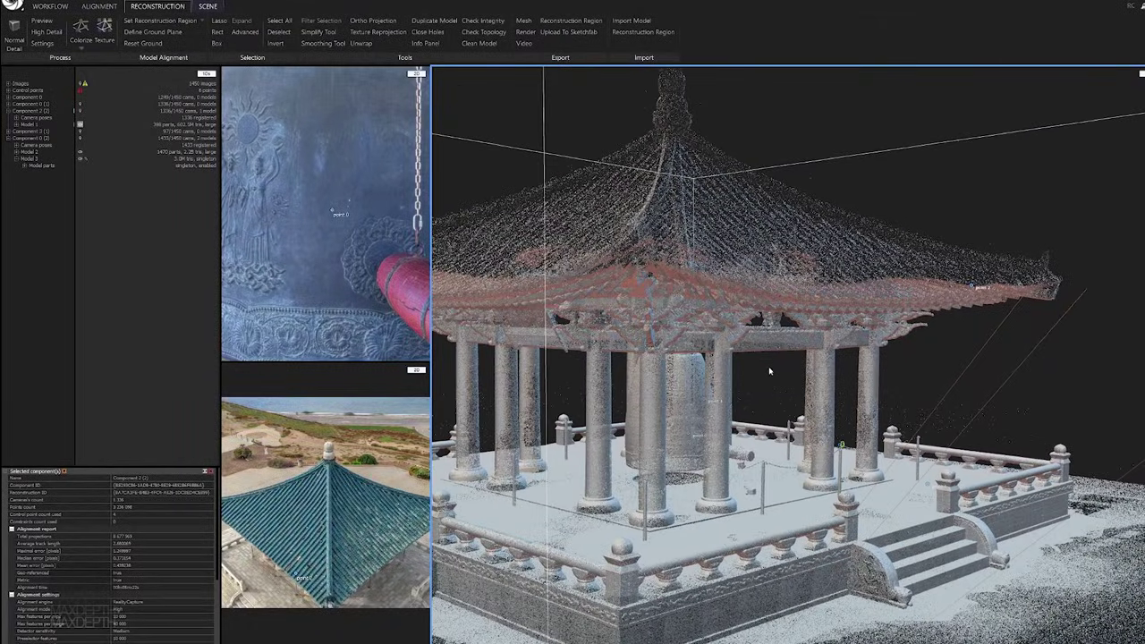
drag(689, 323, 693, 335)
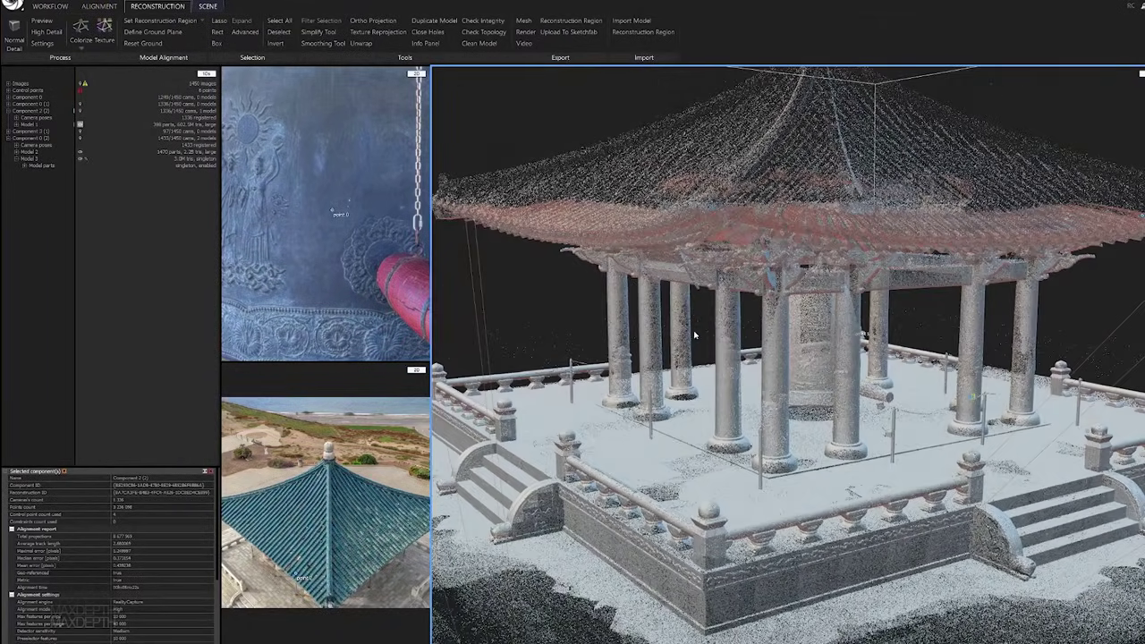
key(alt)
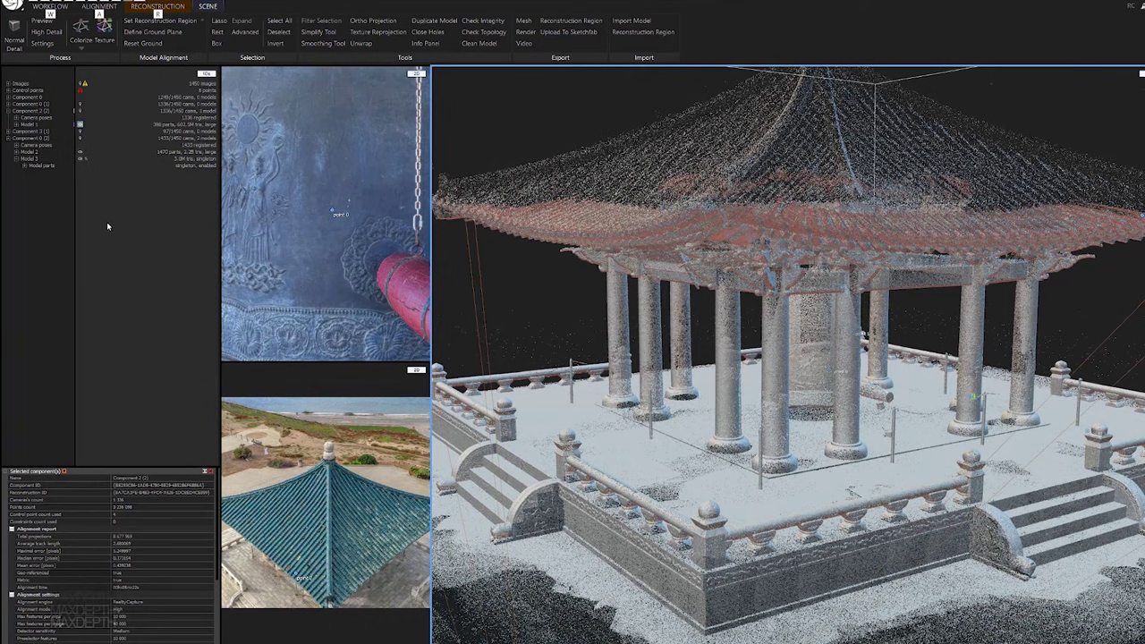
Step: Open the Simplify Tool settings for the Component 2 (2) model and enlarge the settings area to show them in full
click(108, 226)
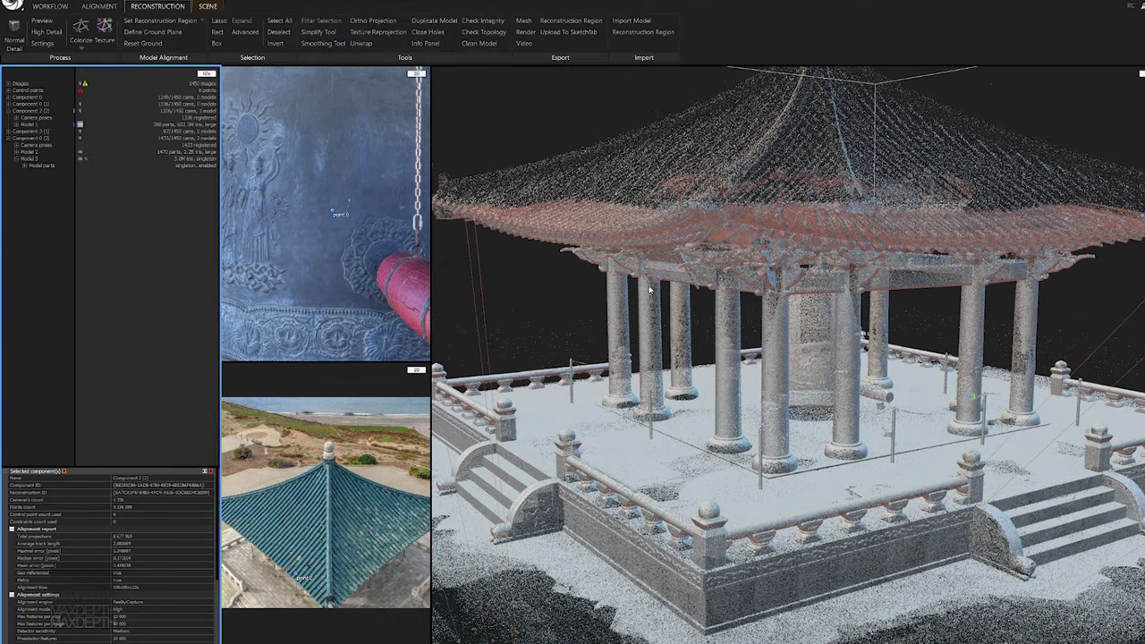
drag(612, 293, 564, 312)
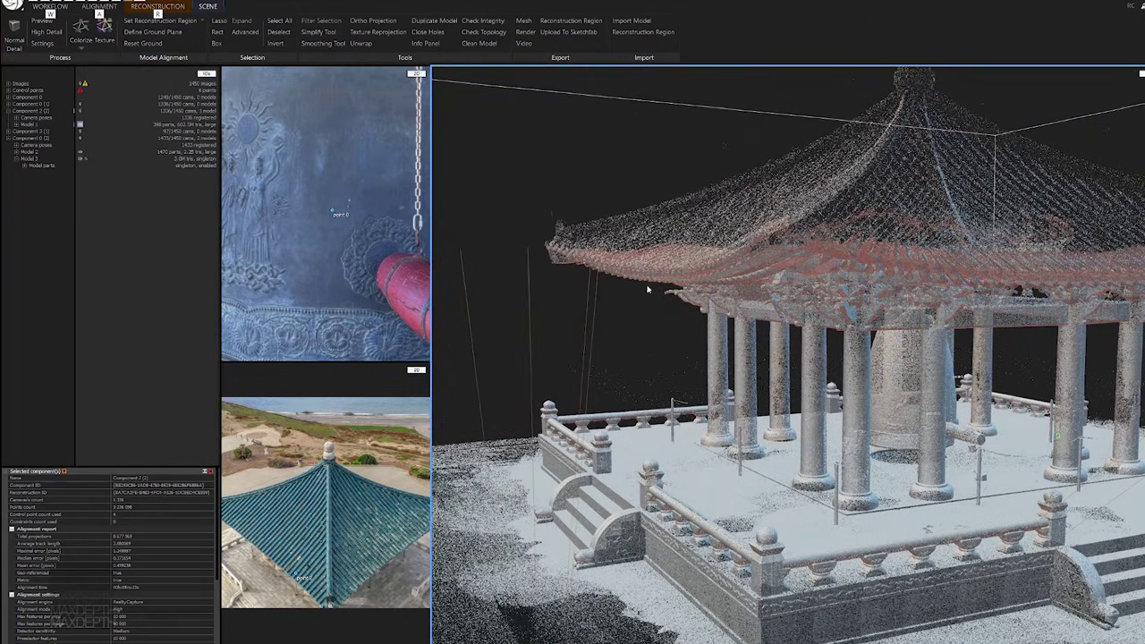
click(331, 34)
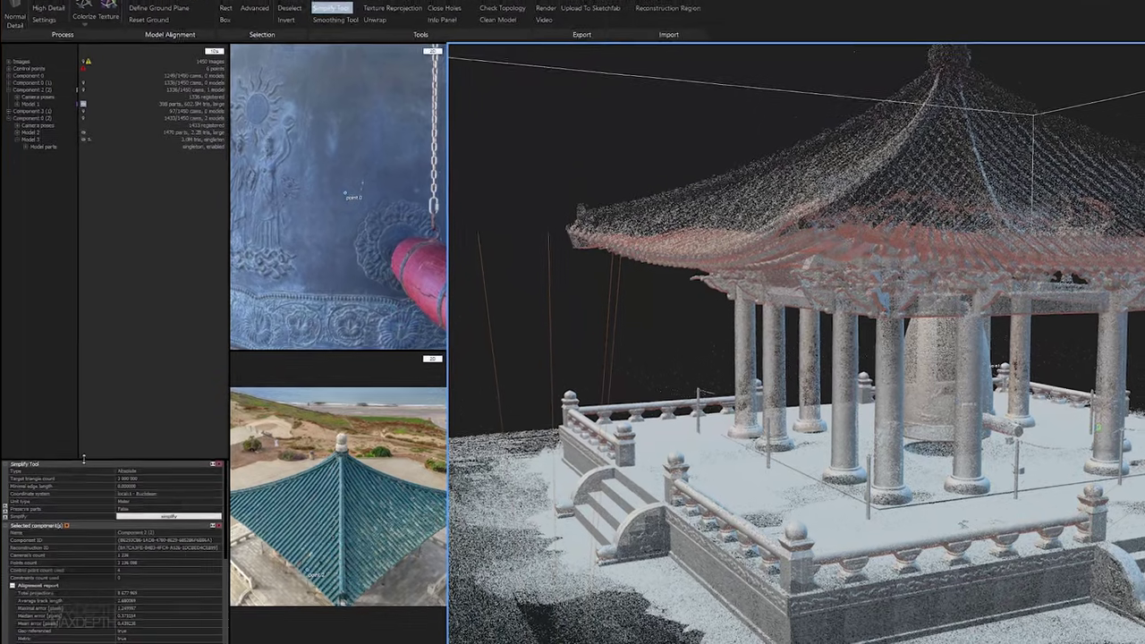
drag(79, 464, 80, 414)
drag(94, 369, 108, 219)
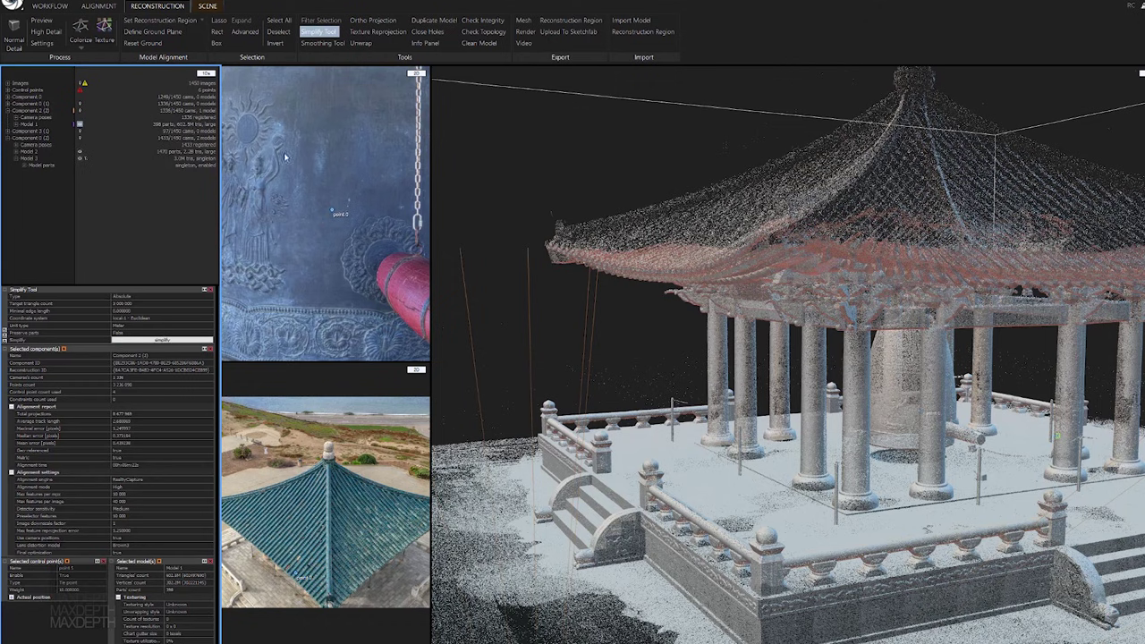
drag(739, 521, 746, 279)
drag(593, 157, 673, 343)
key(alt)
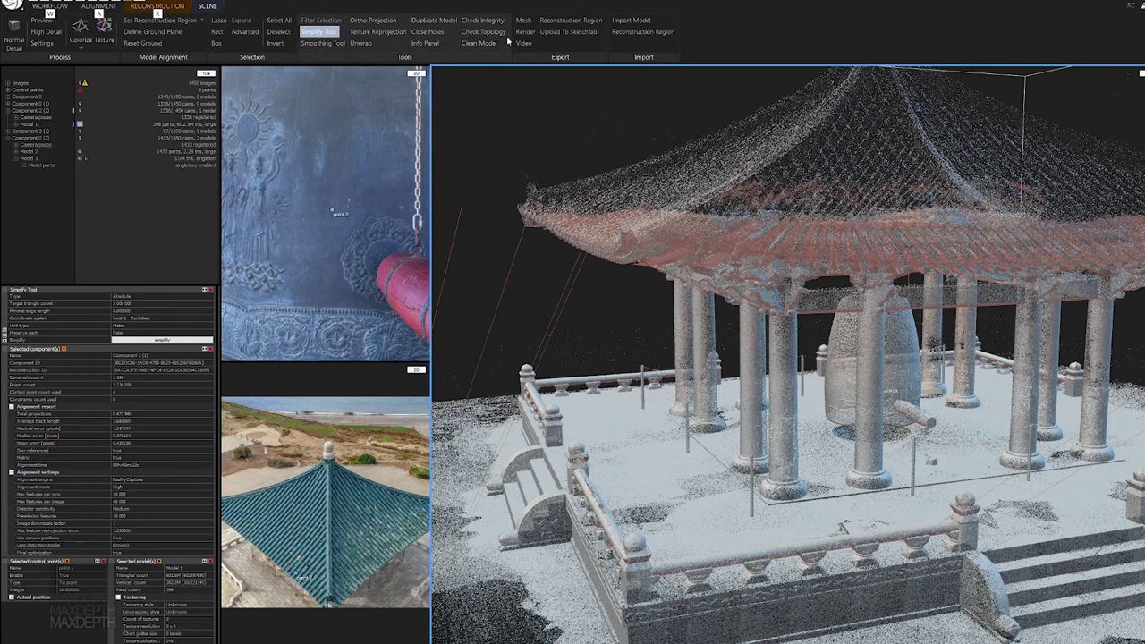
Step: Open the Unwrap settings and look through the available maximal texture resolutions without changing the value
click(362, 44)
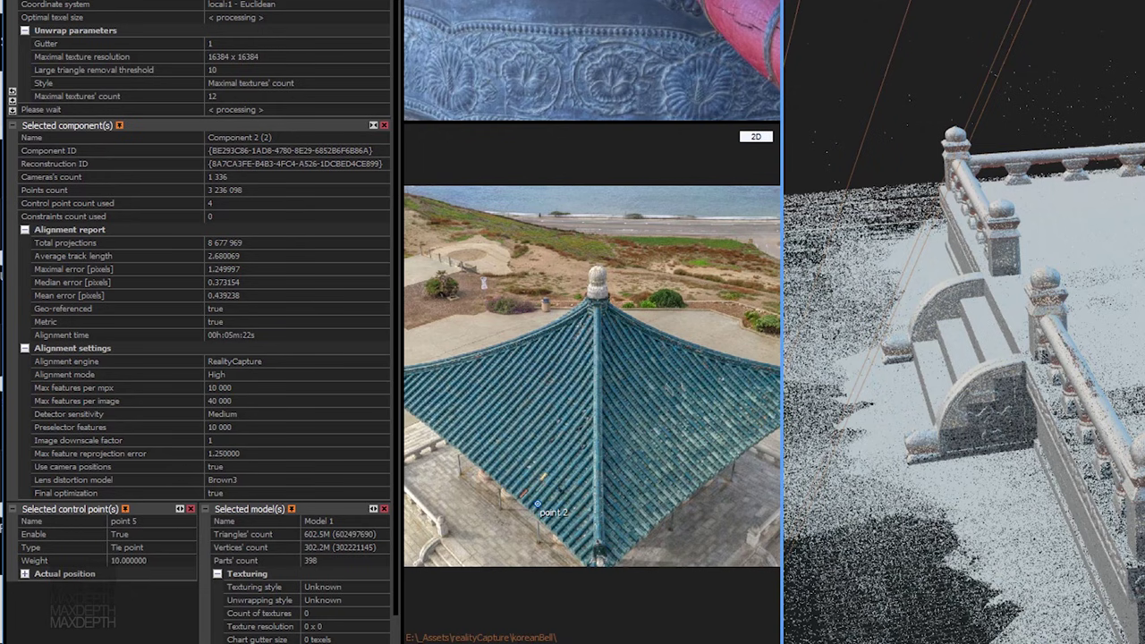
drag(1099, 63, 1129, 233)
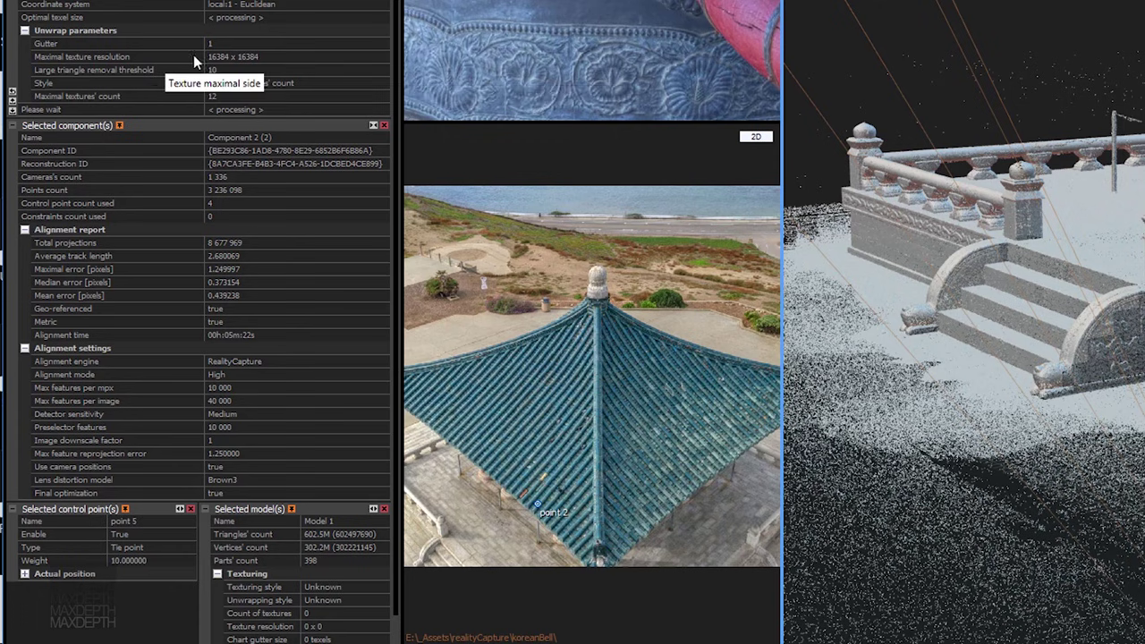
click(268, 56)
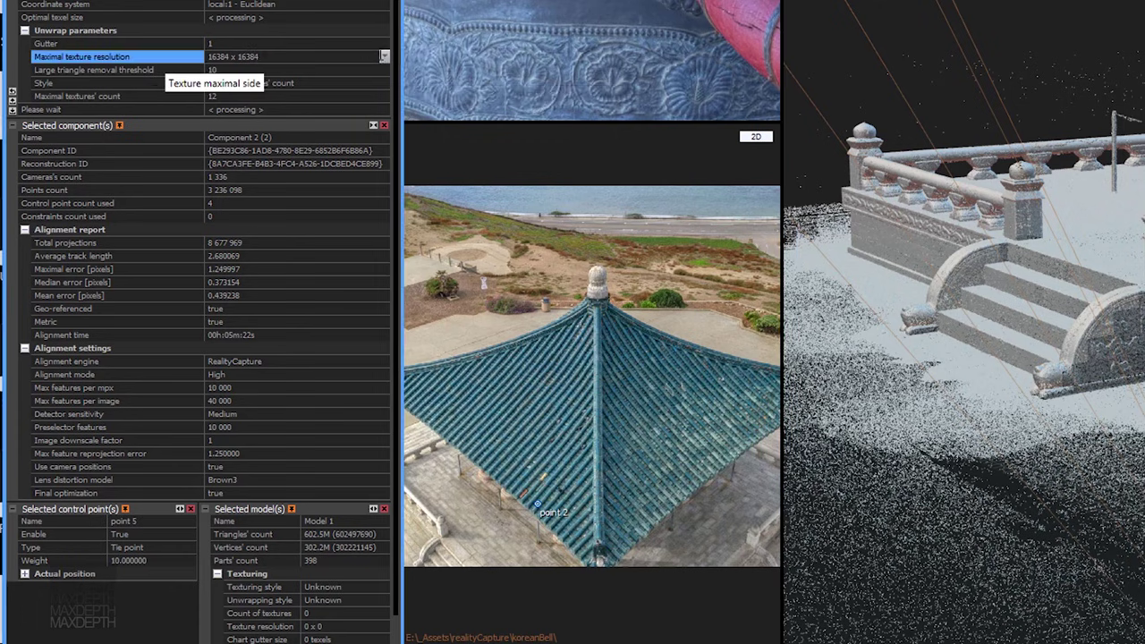
click(384, 56)
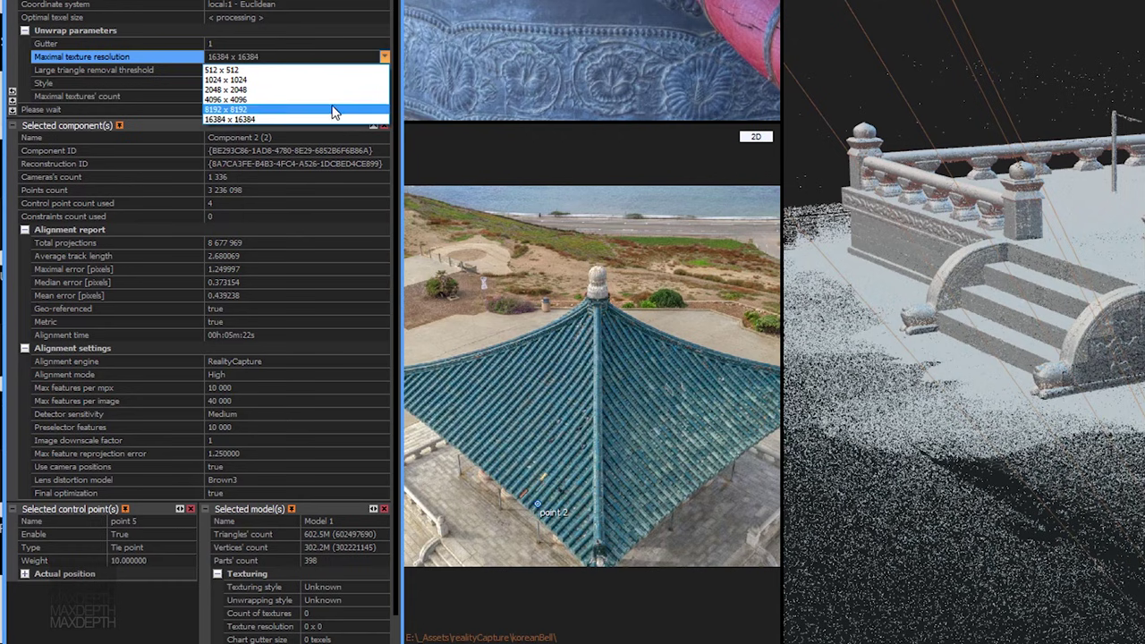
key(Escape)
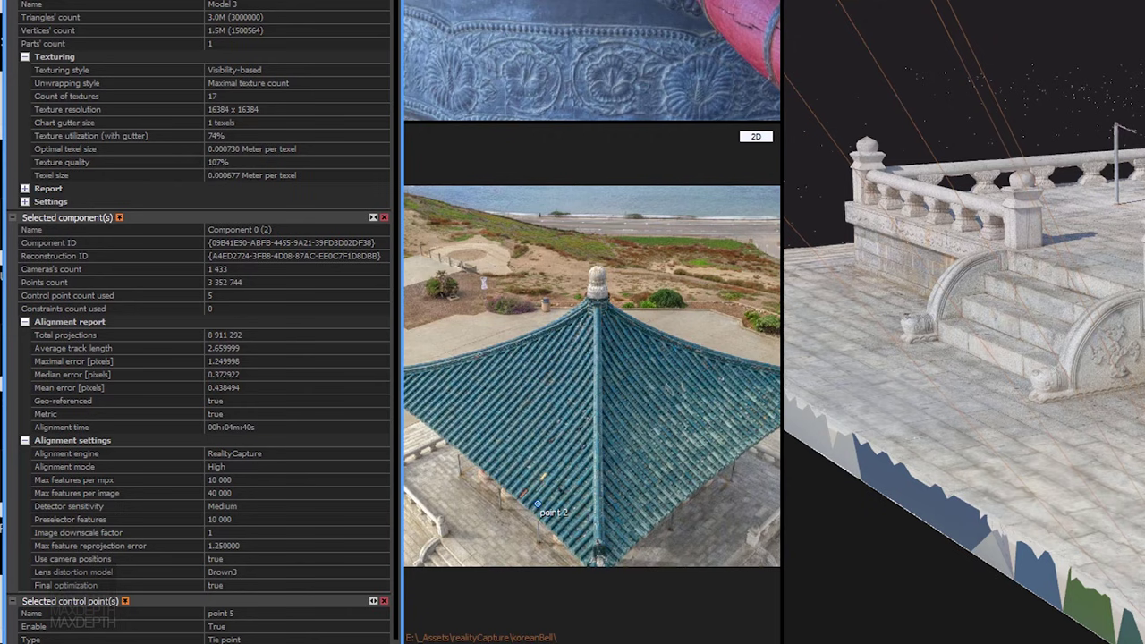
Step: Inspect the textured Model 3 of Component 0 (2), from the tiled roof down to the columns, bell and stone platform
mouse_move(964, 358)
mouse_down()
mouse_move(975, 223)
mouse_move(962, 295)
mouse_move(1031, 55)
mouse_up()
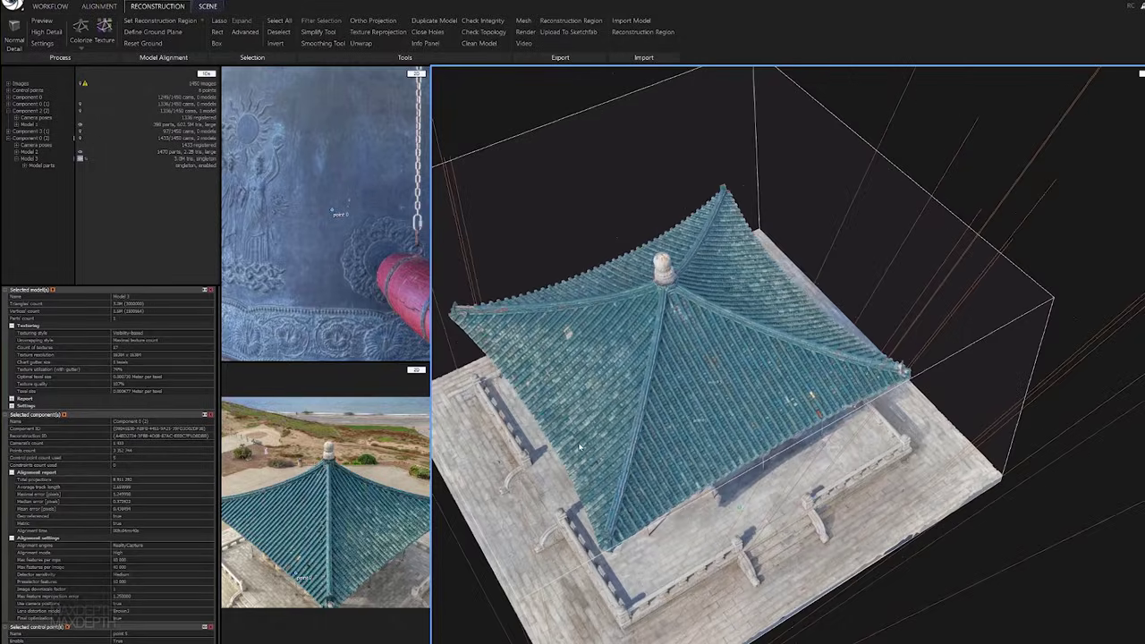
drag(618, 398, 778, 456)
right_drag(778, 456, 581, 361)
scroll(659, 375, down, 2)
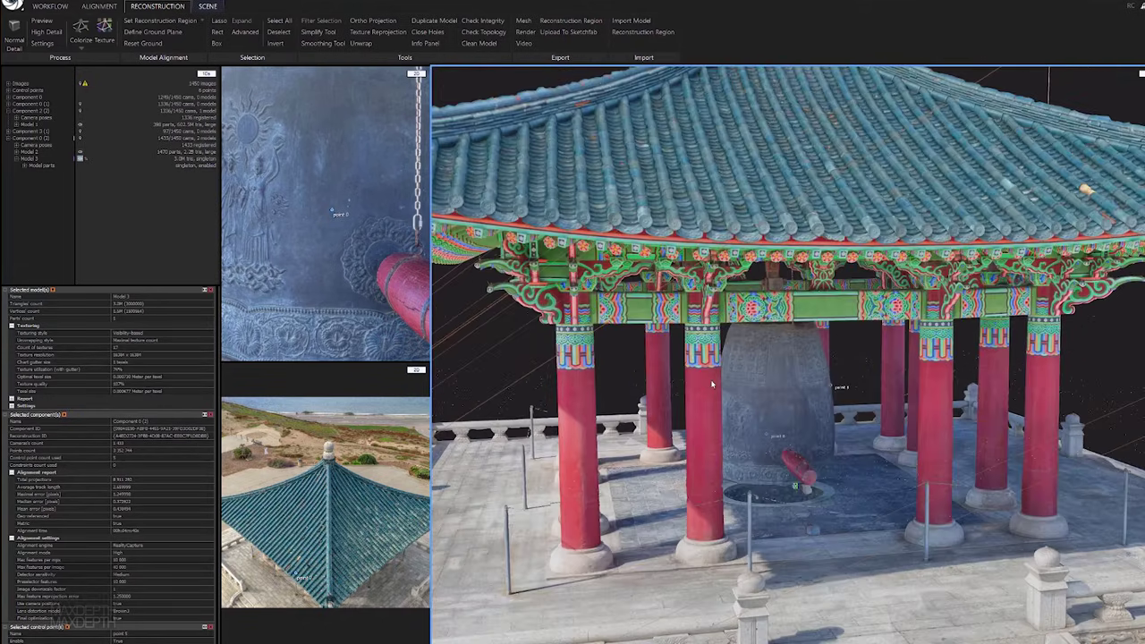
key(alt)
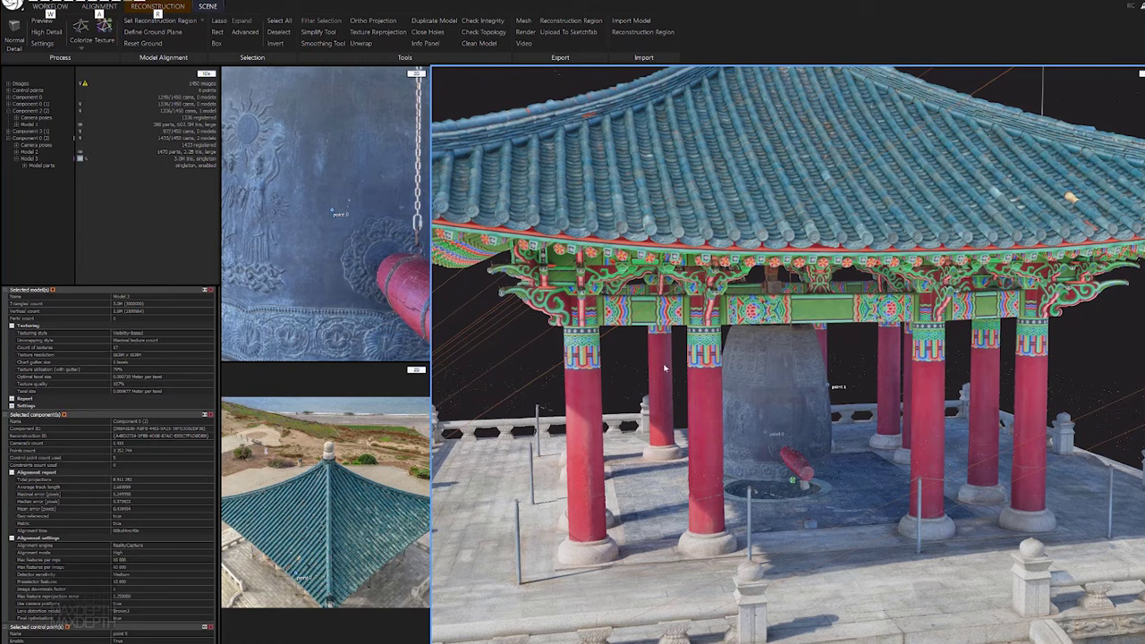
scroll(704, 430, down, 5)
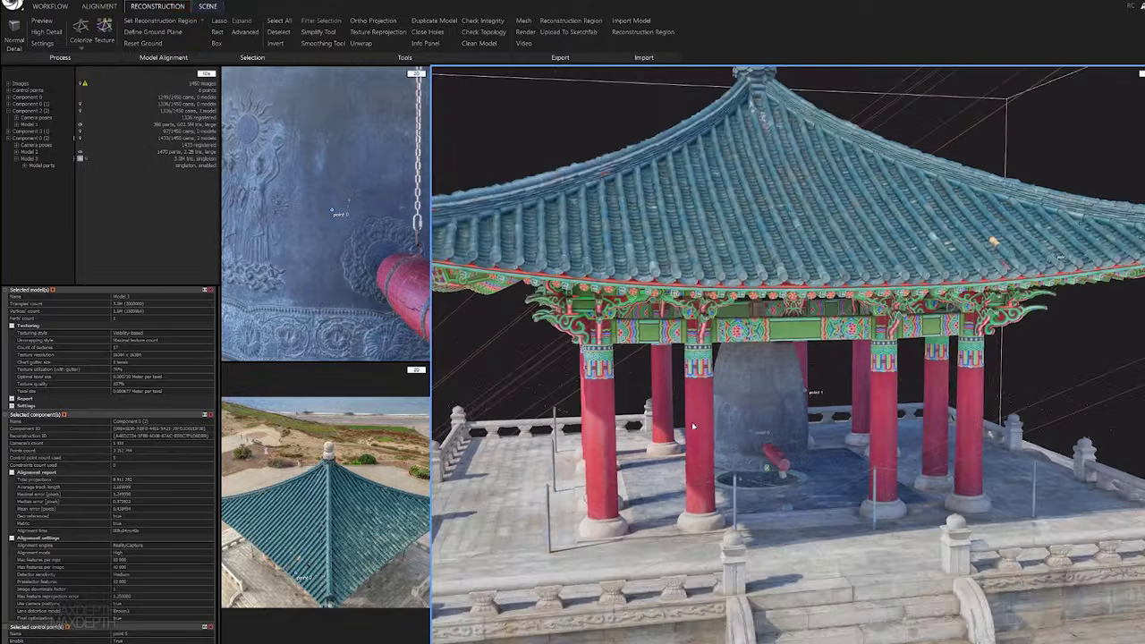
drag(793, 440, 775, 451)
drag(976, 519, 881, 460)
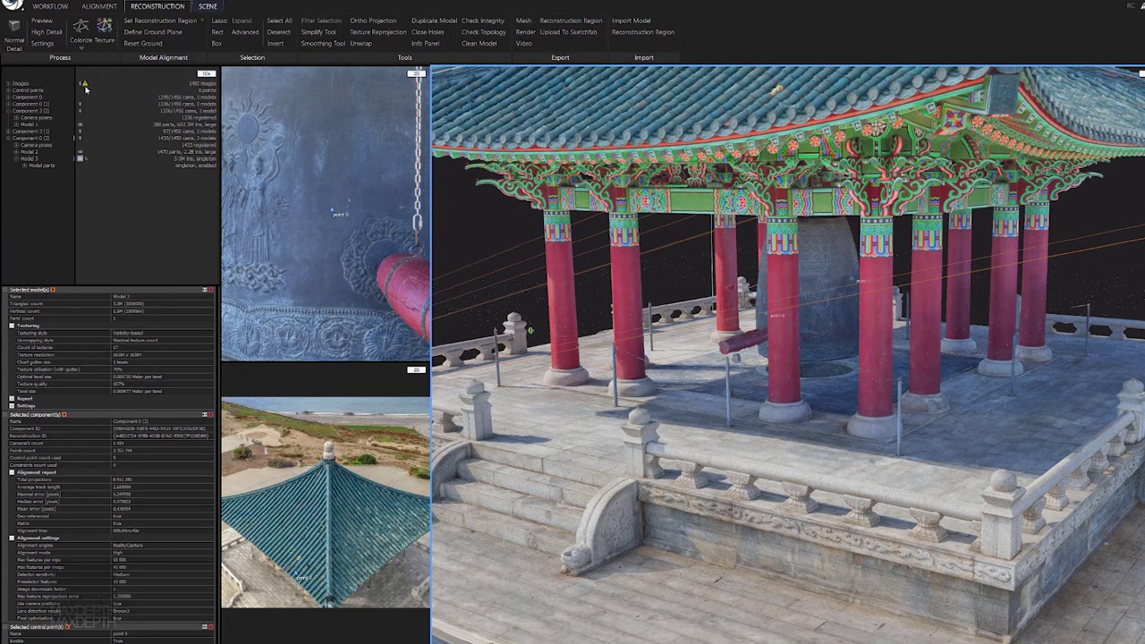
Step: Examine the whole textured pavilion inside its reconstruction region from the signboard side and around the corner
scroll(723, 348, down, 5)
scroll(762, 333, up, 2)
drag(778, 344, 705, 348)
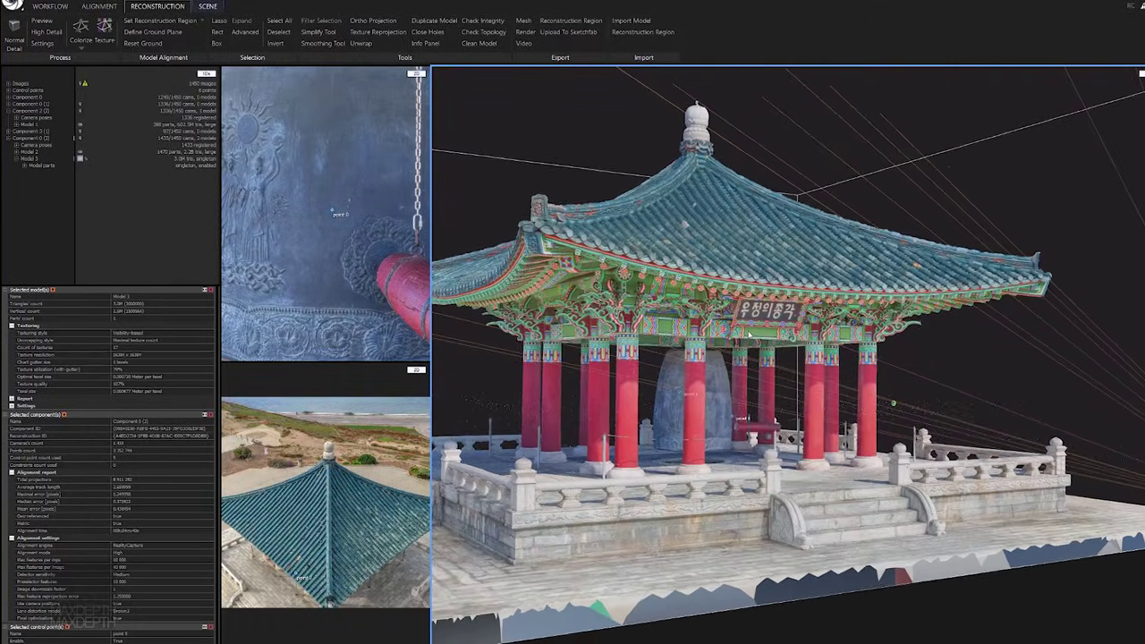
key(alt)
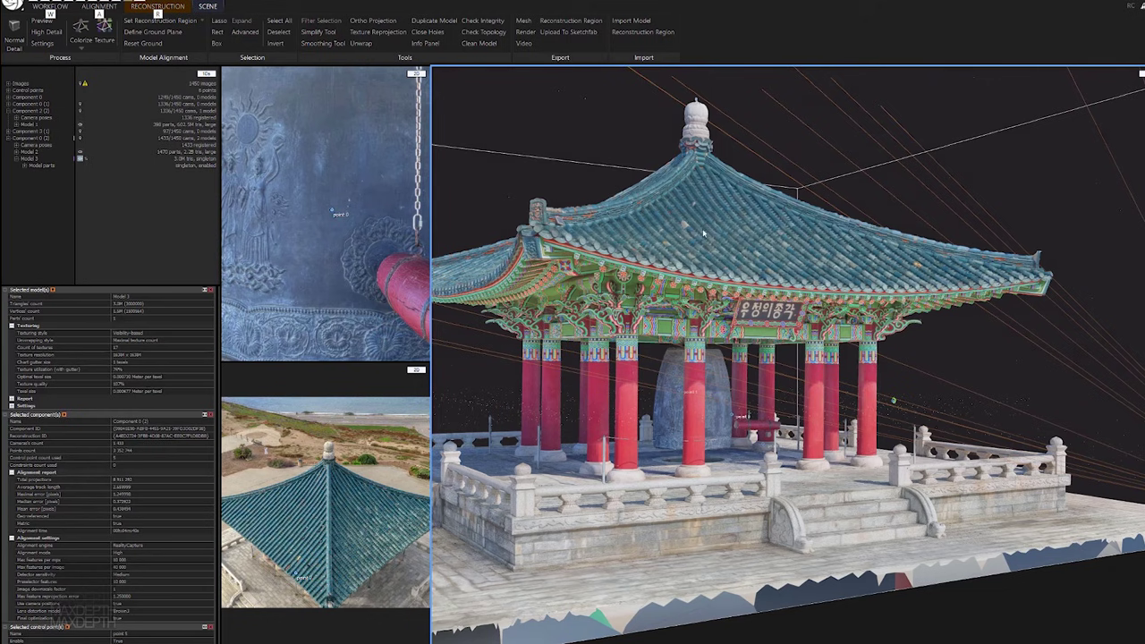
scroll(720, 315, down, 4)
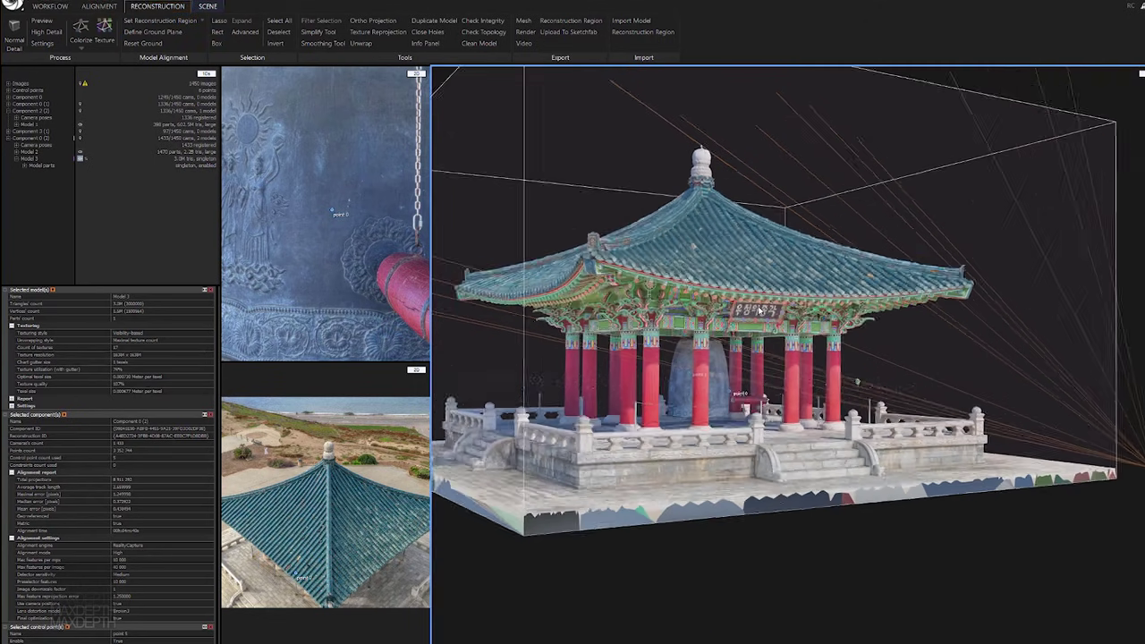
drag(721, 315, 548, 299)
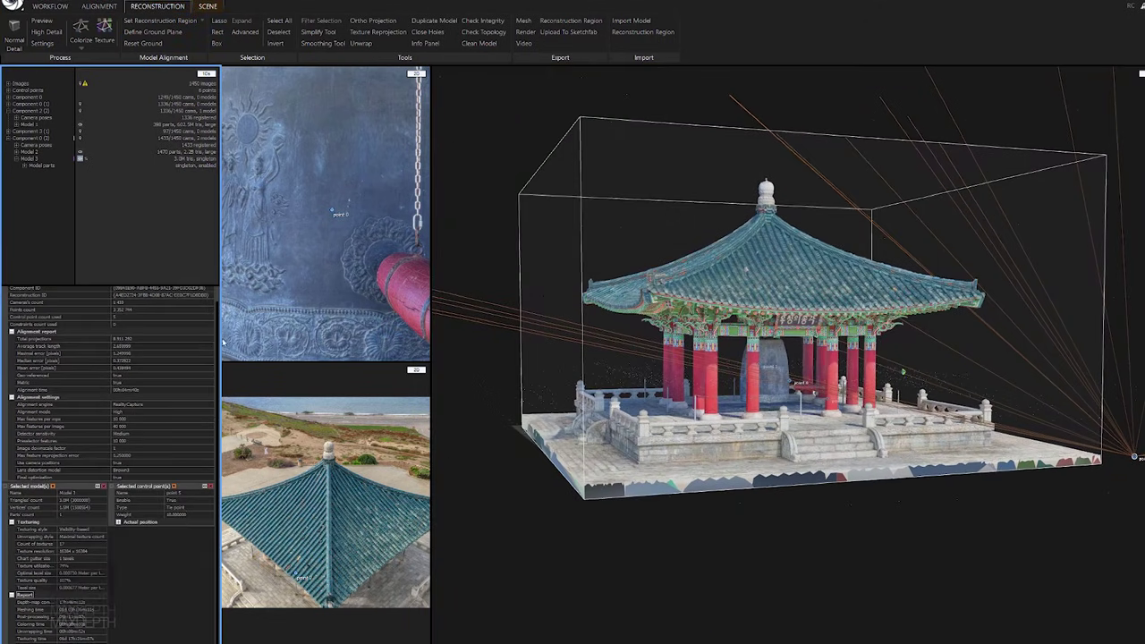
drag(822, 330, 759, 356)
scroll(759, 356, up, 2)
scroll(759, 357, down, 3)
scroll(759, 356, up, 3)
scroll(759, 356, down, 2)
drag(759, 356, 734, 357)
scroll(734, 358, up, 2)
scroll(733, 357, down, 2)
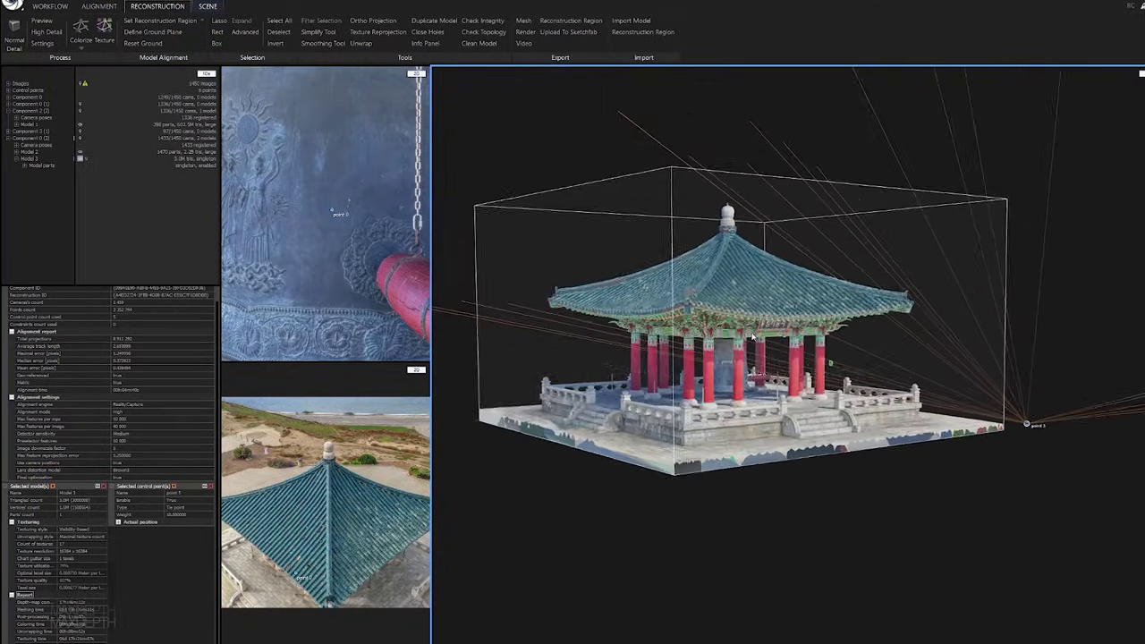
Step: Inspect the textured pavilion's front stairs, signboard, bell and roof corner at close range and from farther back
scroll(734, 357, up, 8)
scroll(654, 340, down, 12)
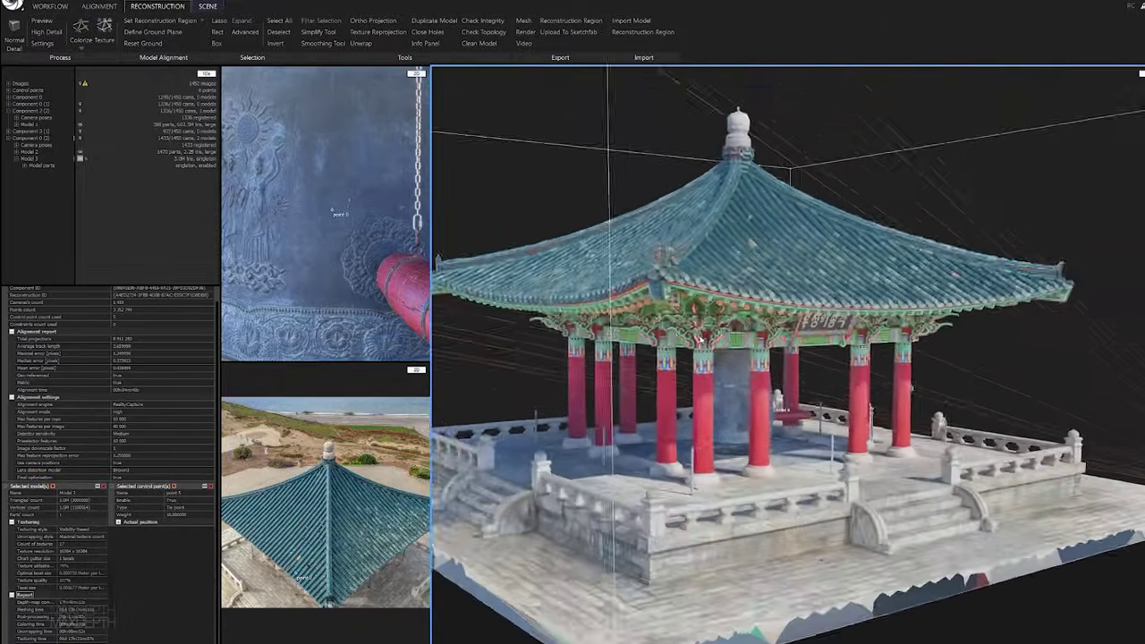
drag(715, 339, 761, 386)
drag(687, 351, 791, 350)
key(alt)
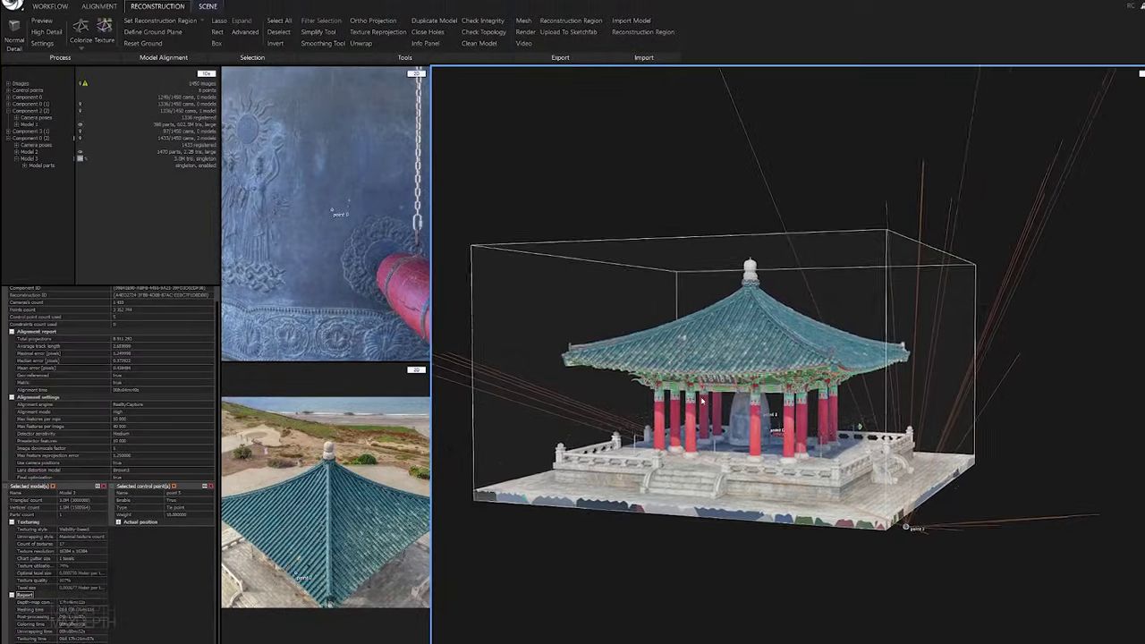
scroll(741, 407, up, 10)
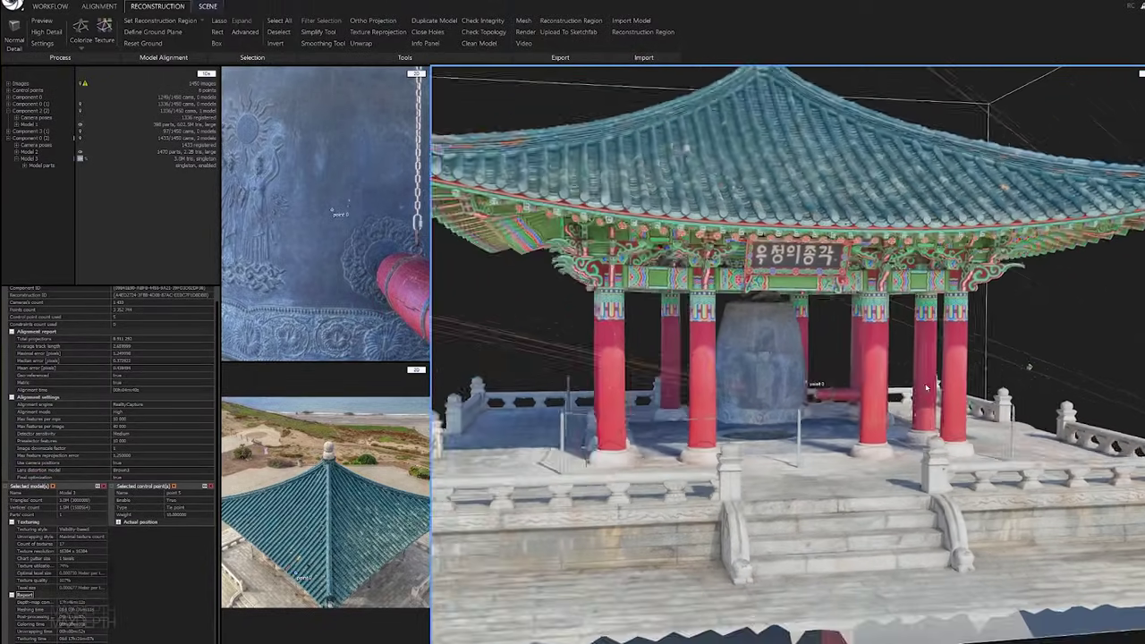
drag(927, 387, 739, 374)
scroll(769, 369, up, 5)
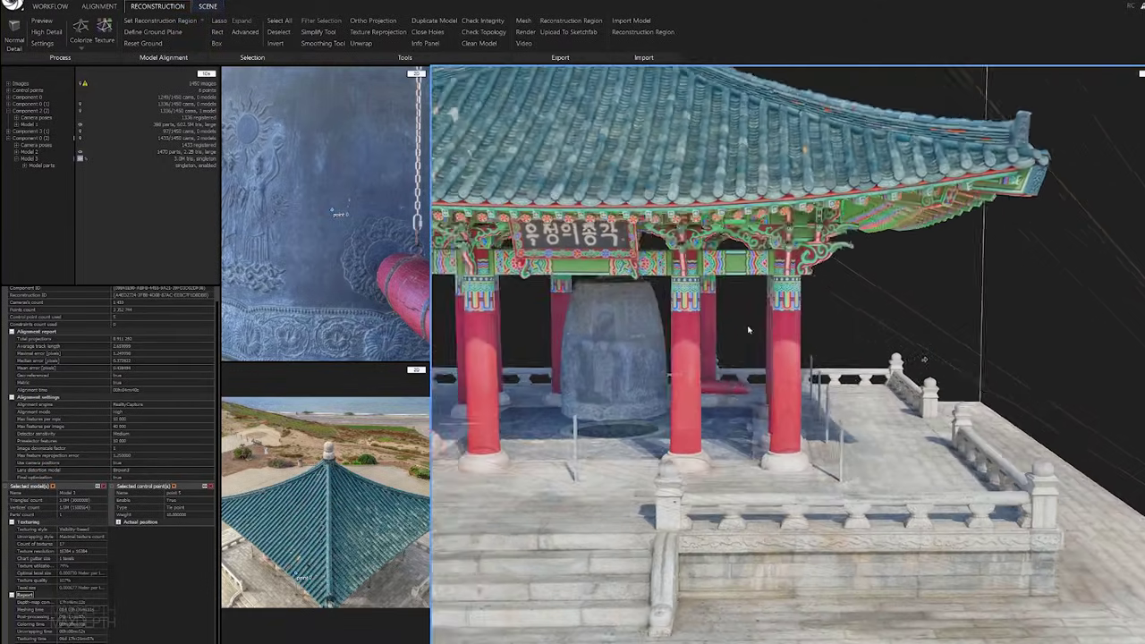
drag(749, 330, 880, 315)
key(alt)
scroll(882, 318, up, 2)
scroll(855, 313, down, 5)
scroll(826, 313, up, 2)
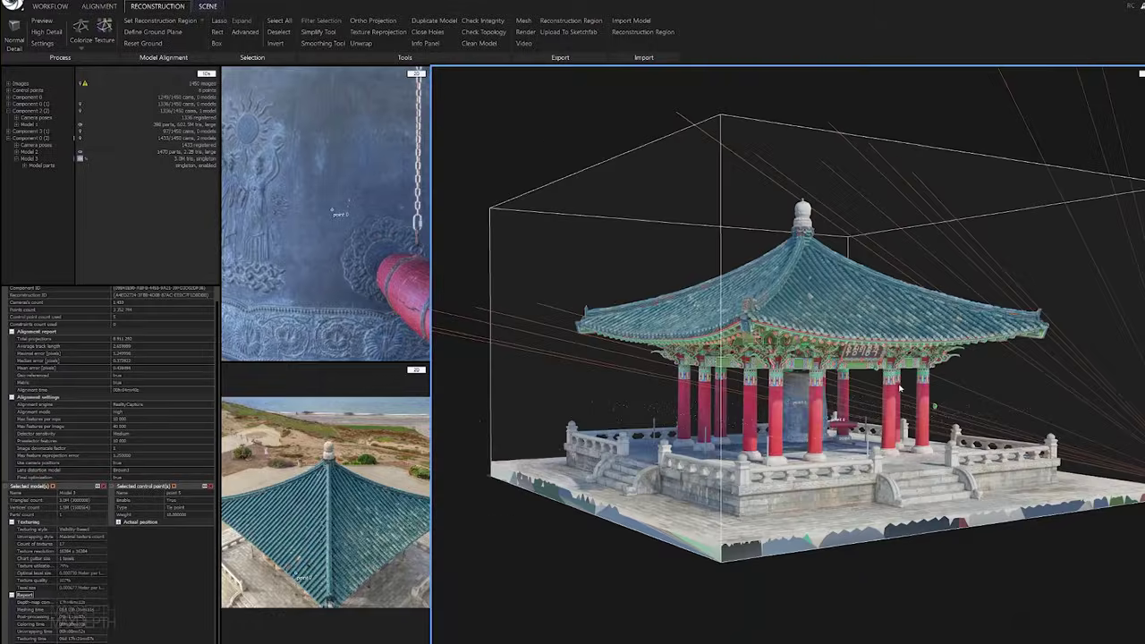
Step: Compare the front and corner views of the textured pavilion, checking the roof tiles, painted beams and overall shape
drag(900, 387, 831, 387)
right_drag(830, 387, 699, 405)
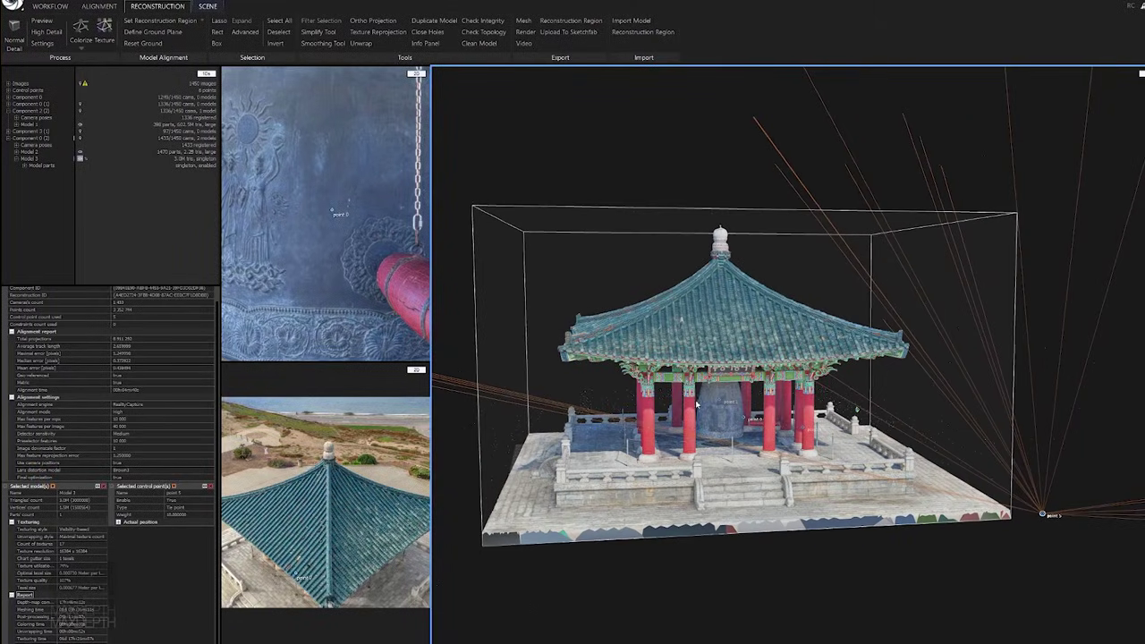
drag(657, 383, 607, 380)
scroll(664, 380, up, 5)
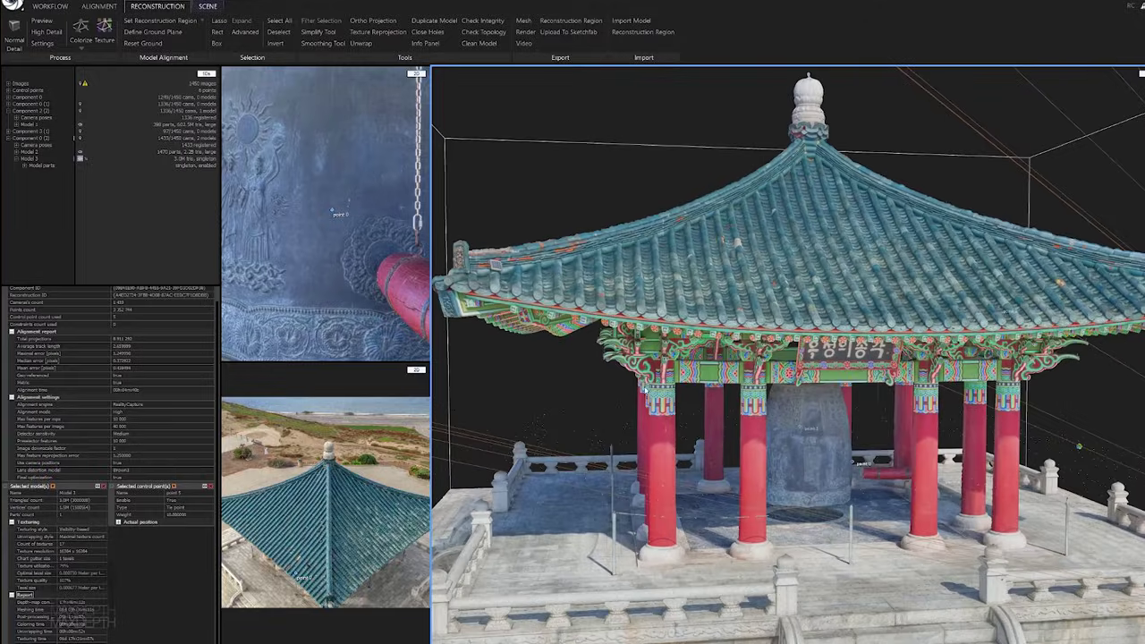
drag(644, 391, 761, 393)
scroll(838, 358, up, 3)
scroll(912, 352, down, 3)
scroll(725, 393, down, 2)
scroll(703, 393, up, 4)
scroll(675, 392, down, 1)
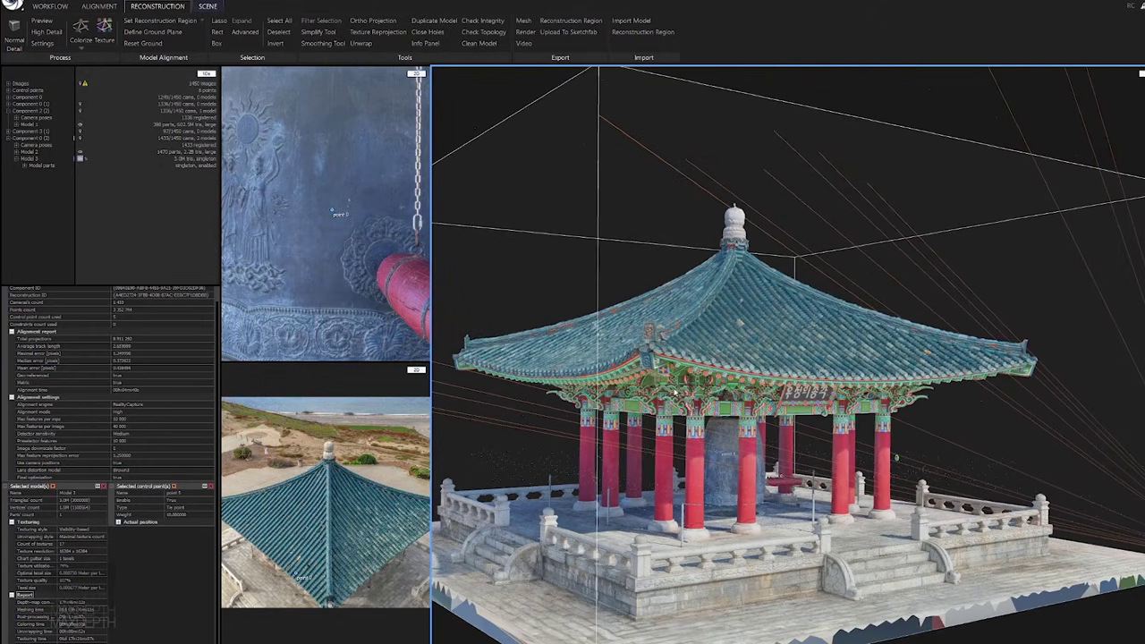
drag(711, 411, 667, 436)
scroll(727, 396, down, 3)
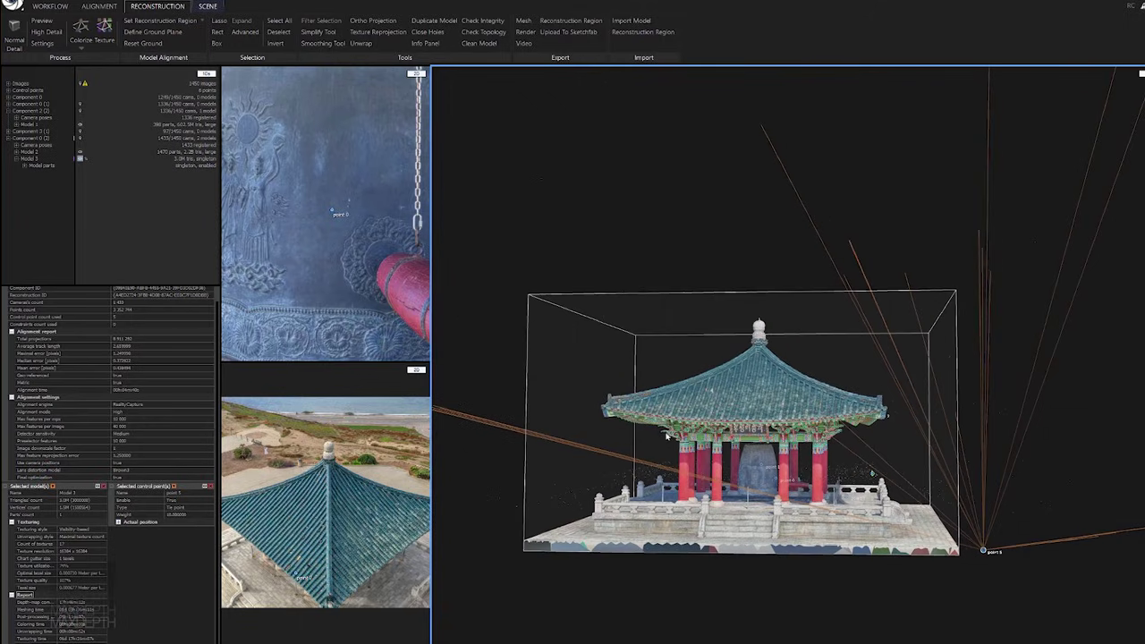
Step: Examine the texture detail of the signboard, bell and red columns at the front of Model 3
scroll(643, 427, up, 6)
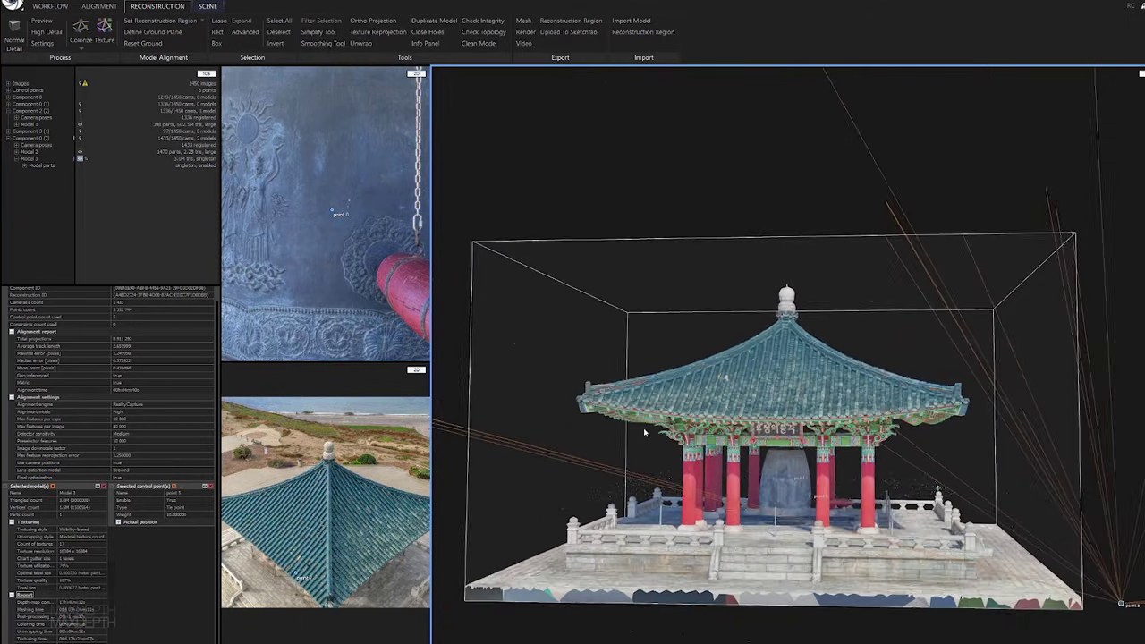
drag(617, 431, 743, 409)
scroll(709, 405, up, 3)
drag(673, 399, 696, 403)
scroll(695, 404, up, 3)
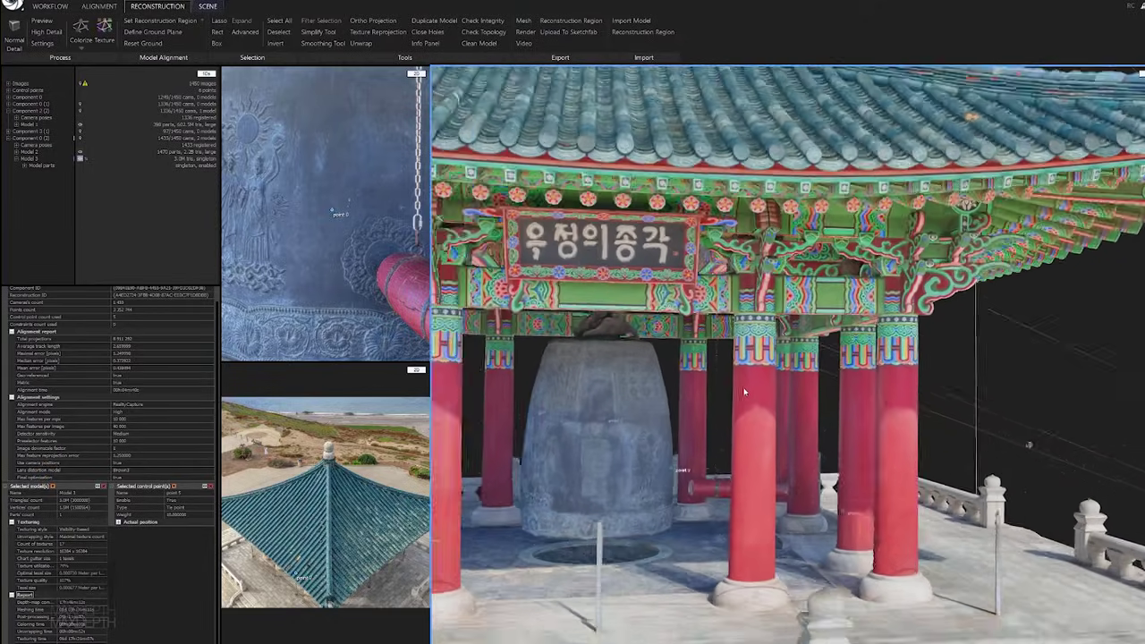
scroll(748, 391, down, 4)
drag(693, 380, 762, 400)
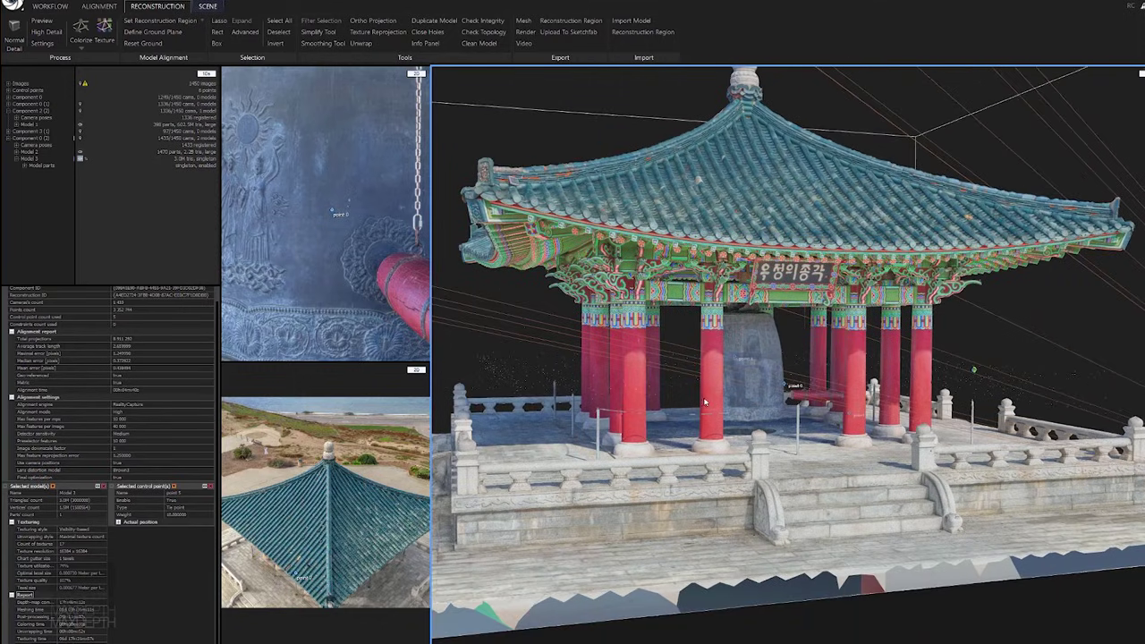
scroll(704, 402, up, 5)
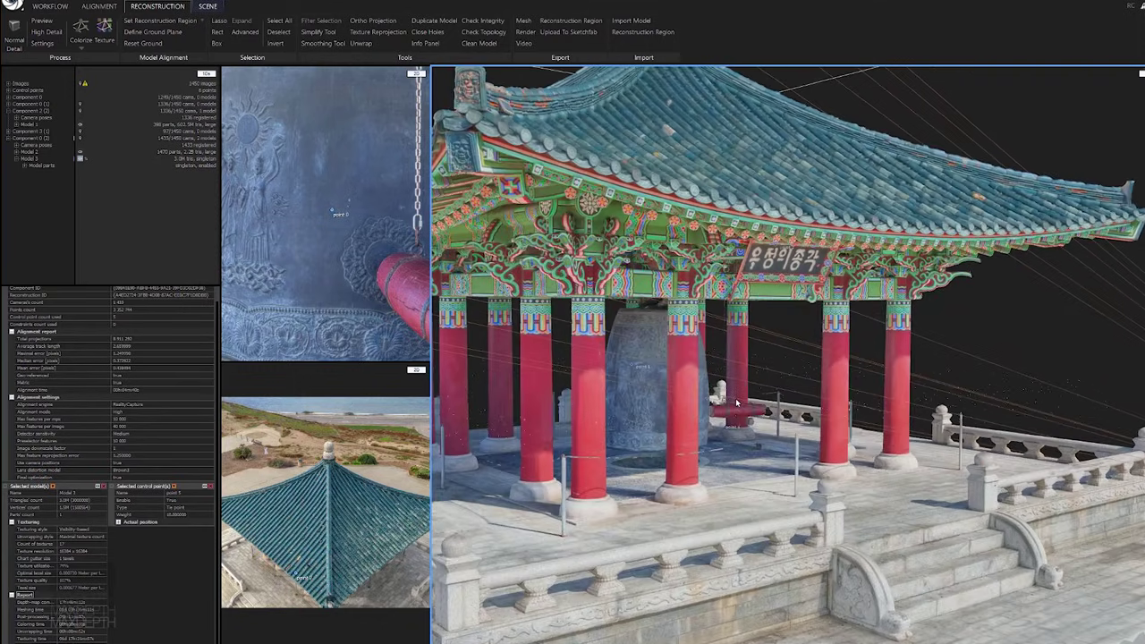
Step: Examine the textured model's corner eaves, painted brackets, columns and balustrade from low angles at varying distances
scroll(738, 404, down, 3)
mouse_move(706, 380)
mouse_down()
mouse_move(655, 400)
mouse_move(710, 399)
mouse_up()
scroll(710, 399, down, 3)
scroll(682, 359, up, 2)
drag(682, 359, 670, 401)
scroll(687, 409, up, 2)
scroll(707, 412, down, 2)
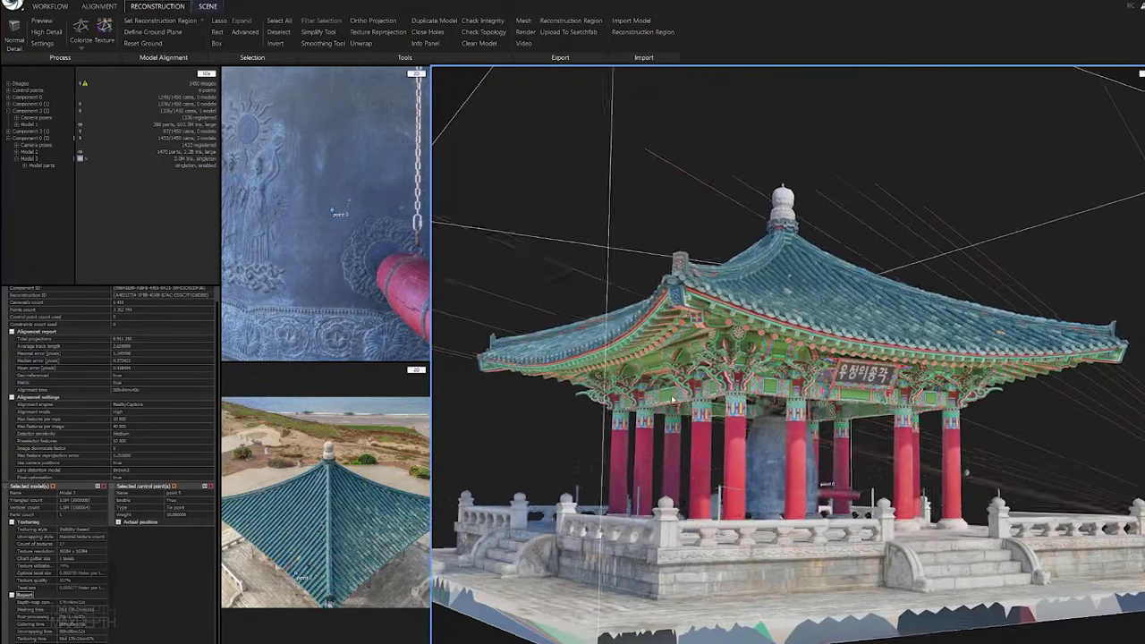
scroll(737, 330, up, 3)
drag(737, 329, 745, 361)
scroll(736, 333, up, 1)
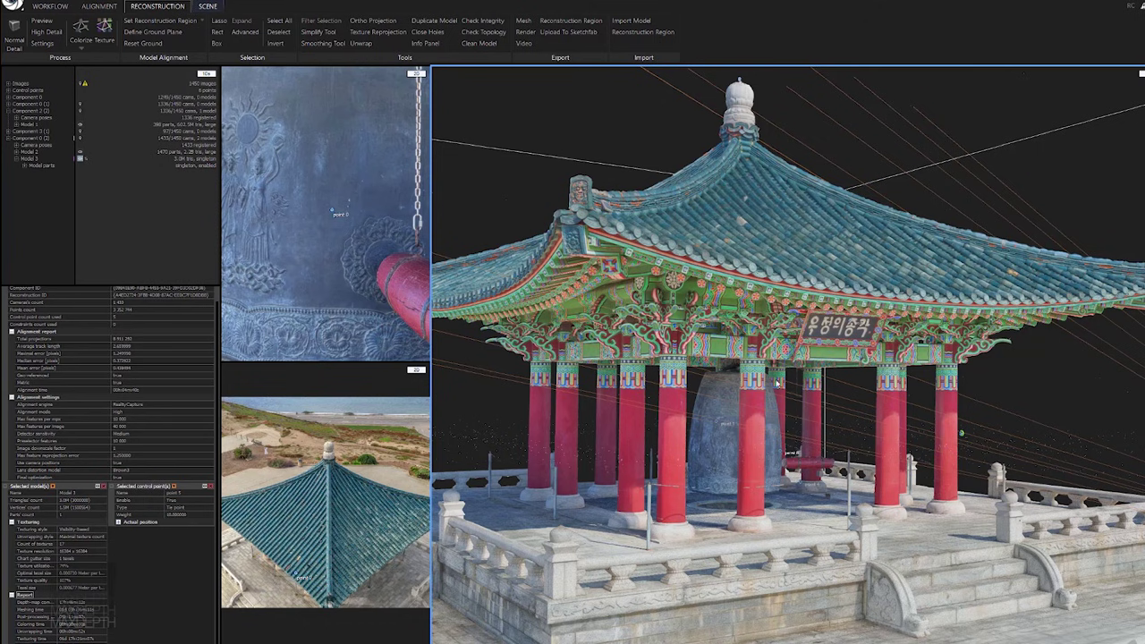
scroll(780, 351, up, 5)
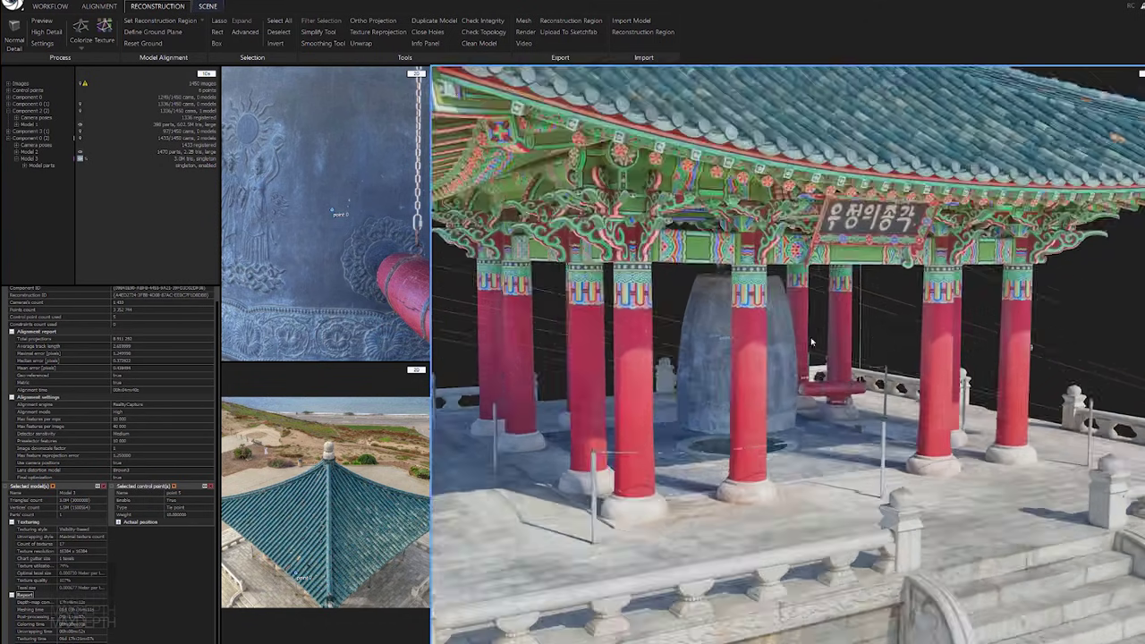
scroll(845, 349, up, 5)
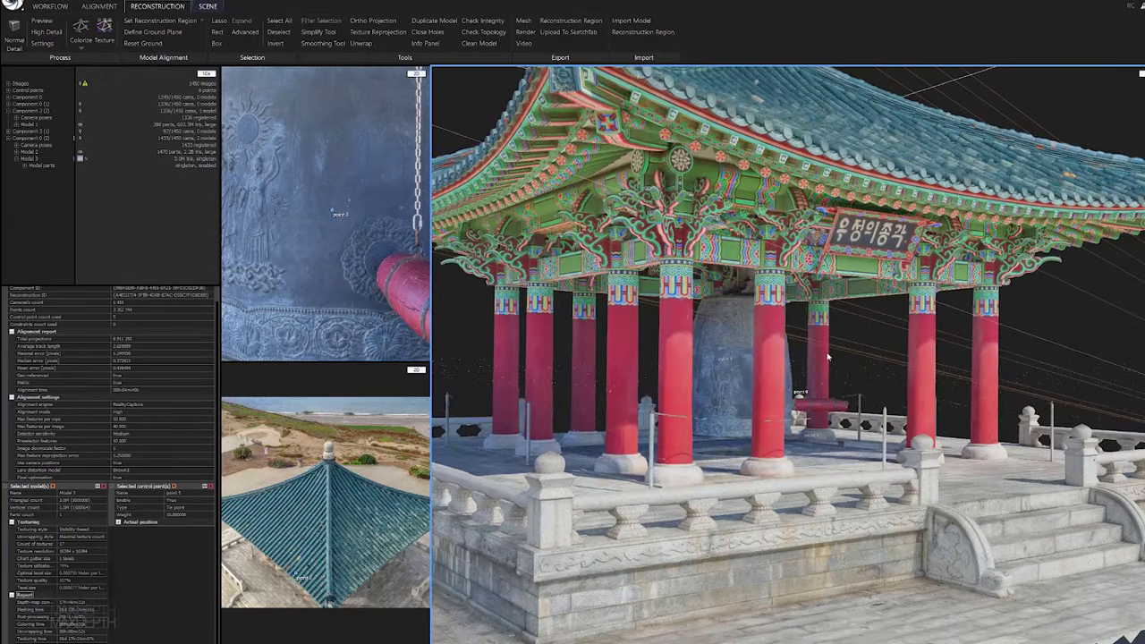